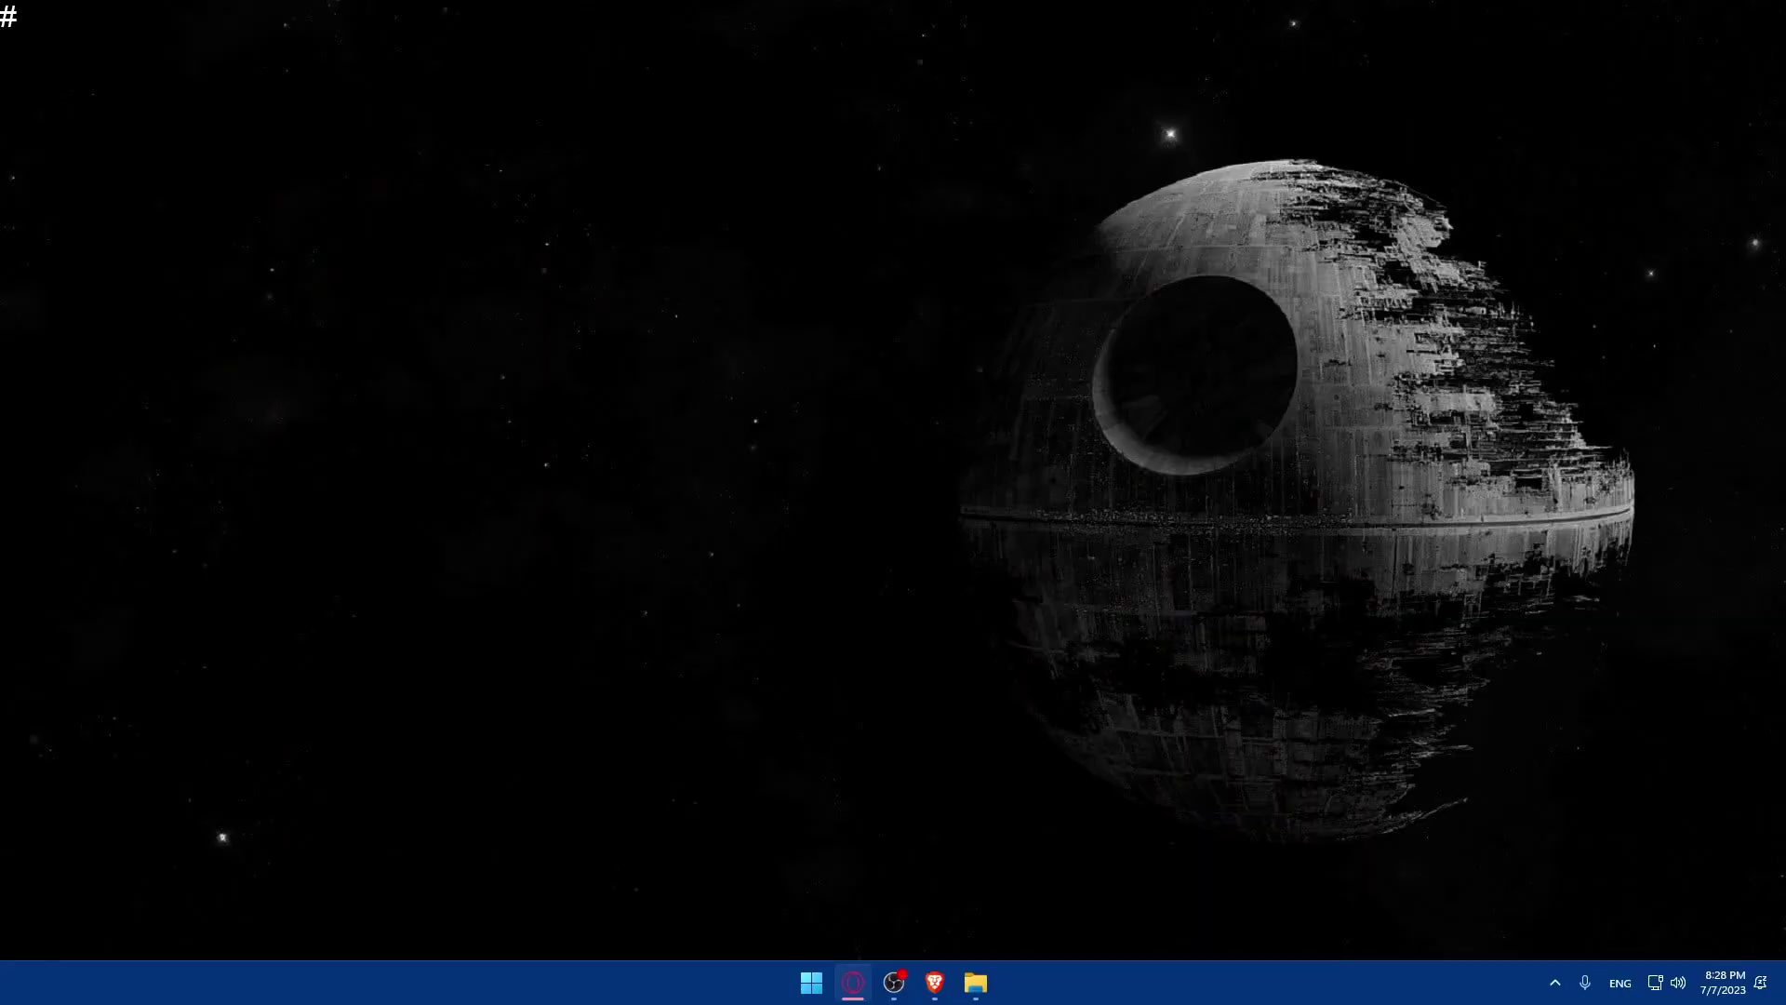
Launch Brave and load figma.com to reach the Figma Recents page
left_click(934, 983)
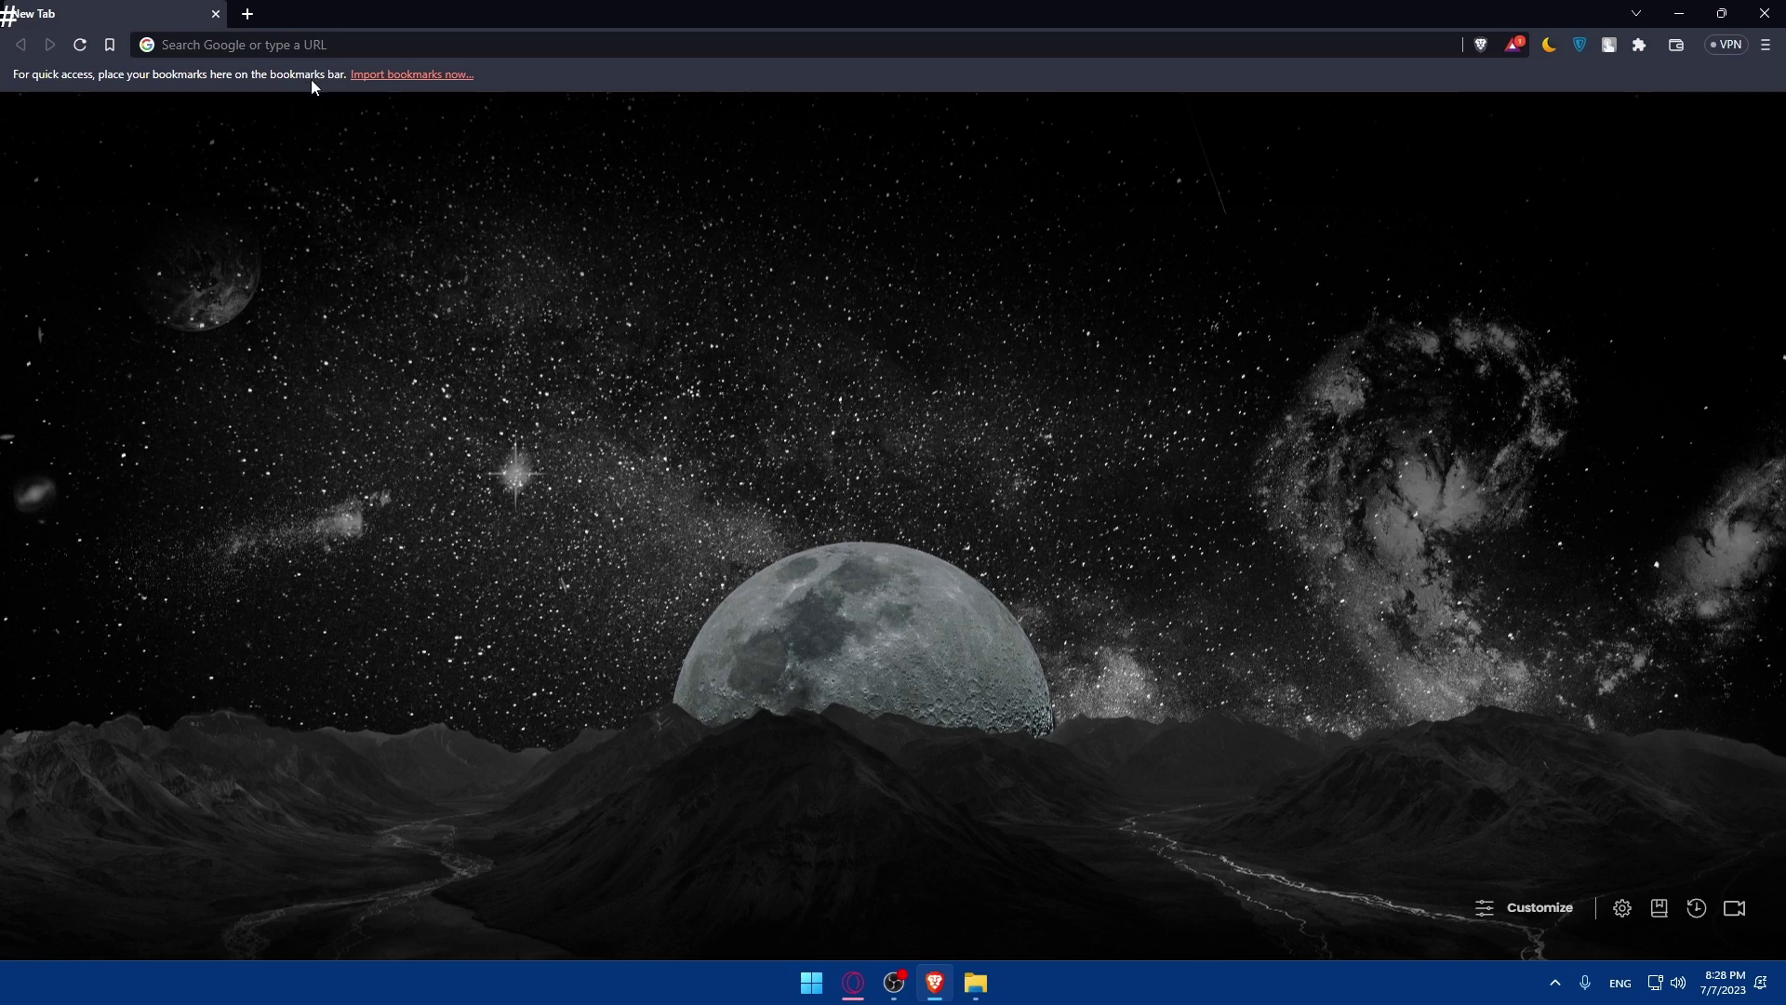
left_click(300, 44)
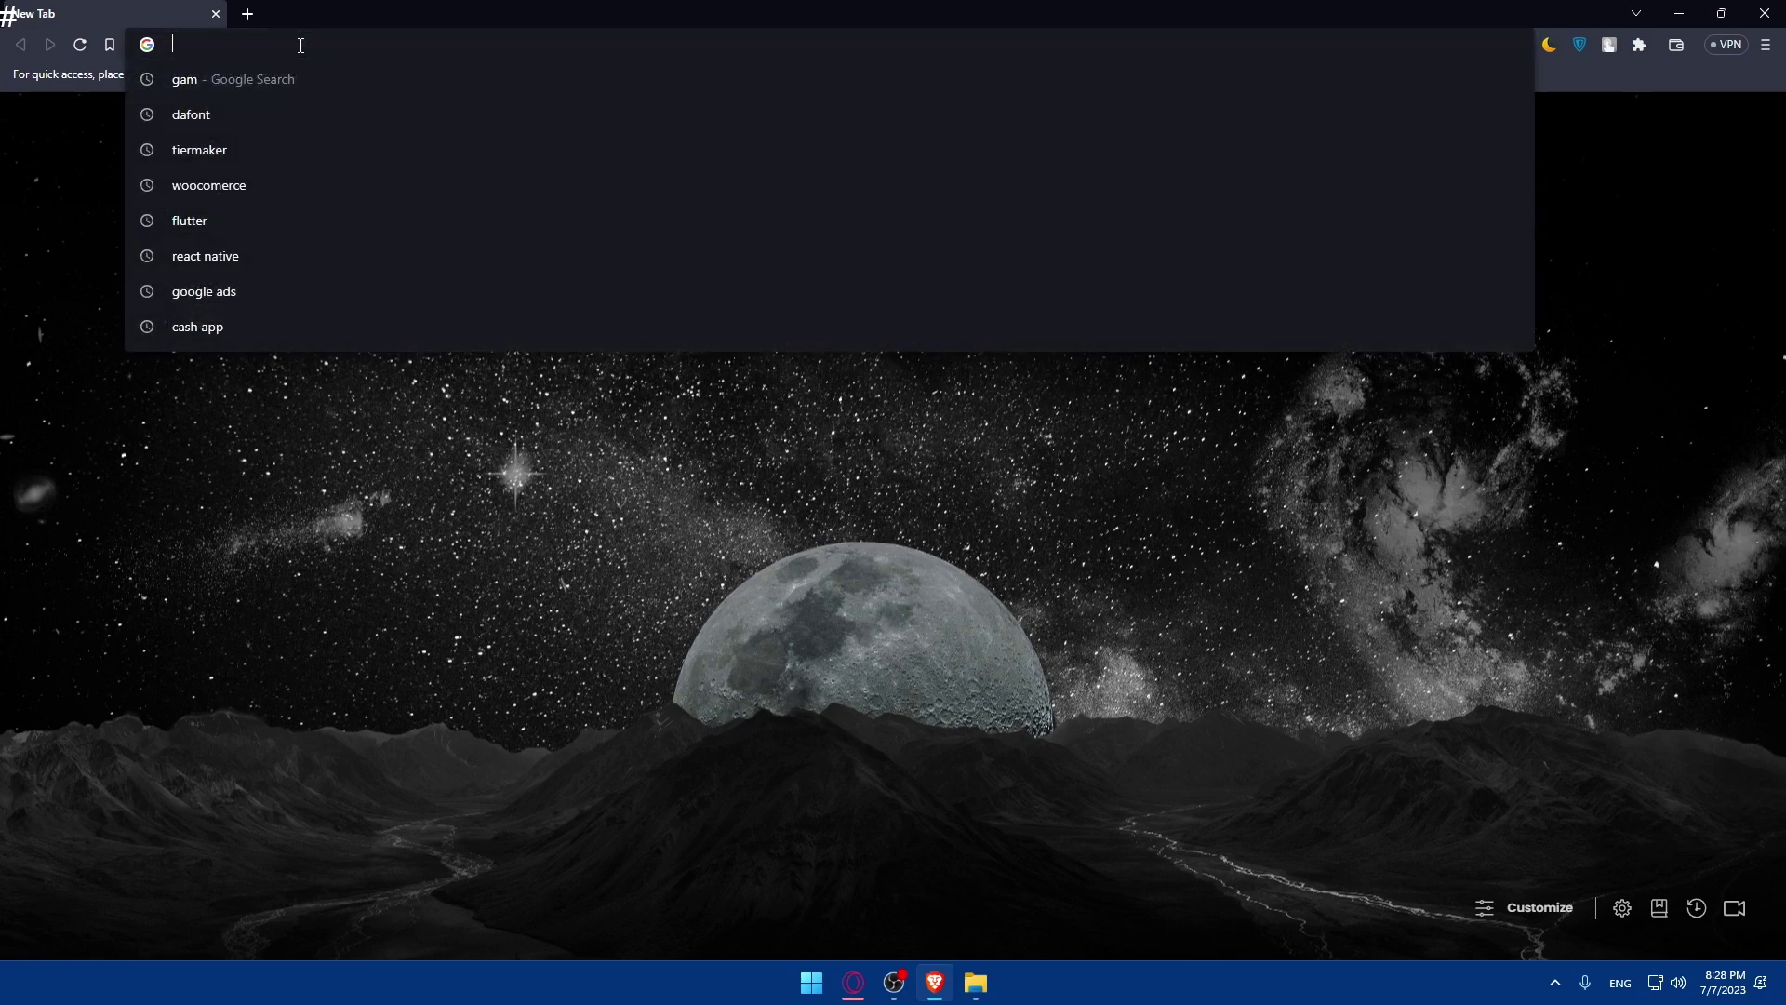
type("figma.com")
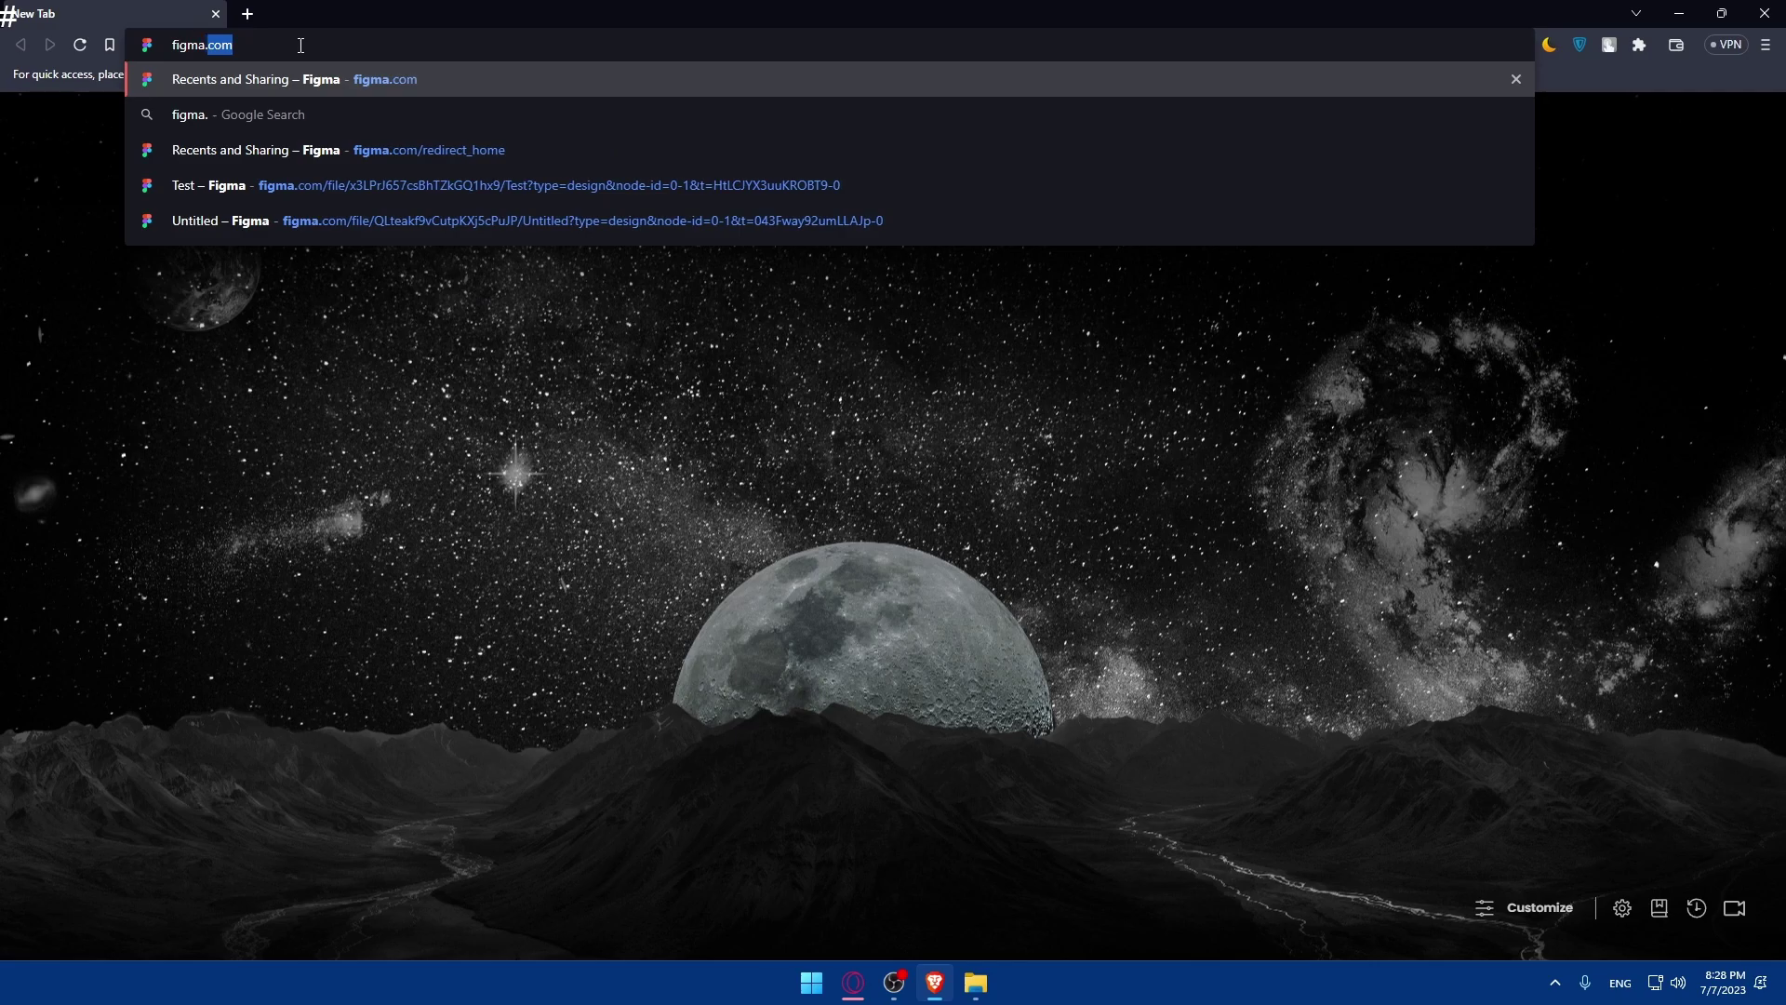
key("Return")
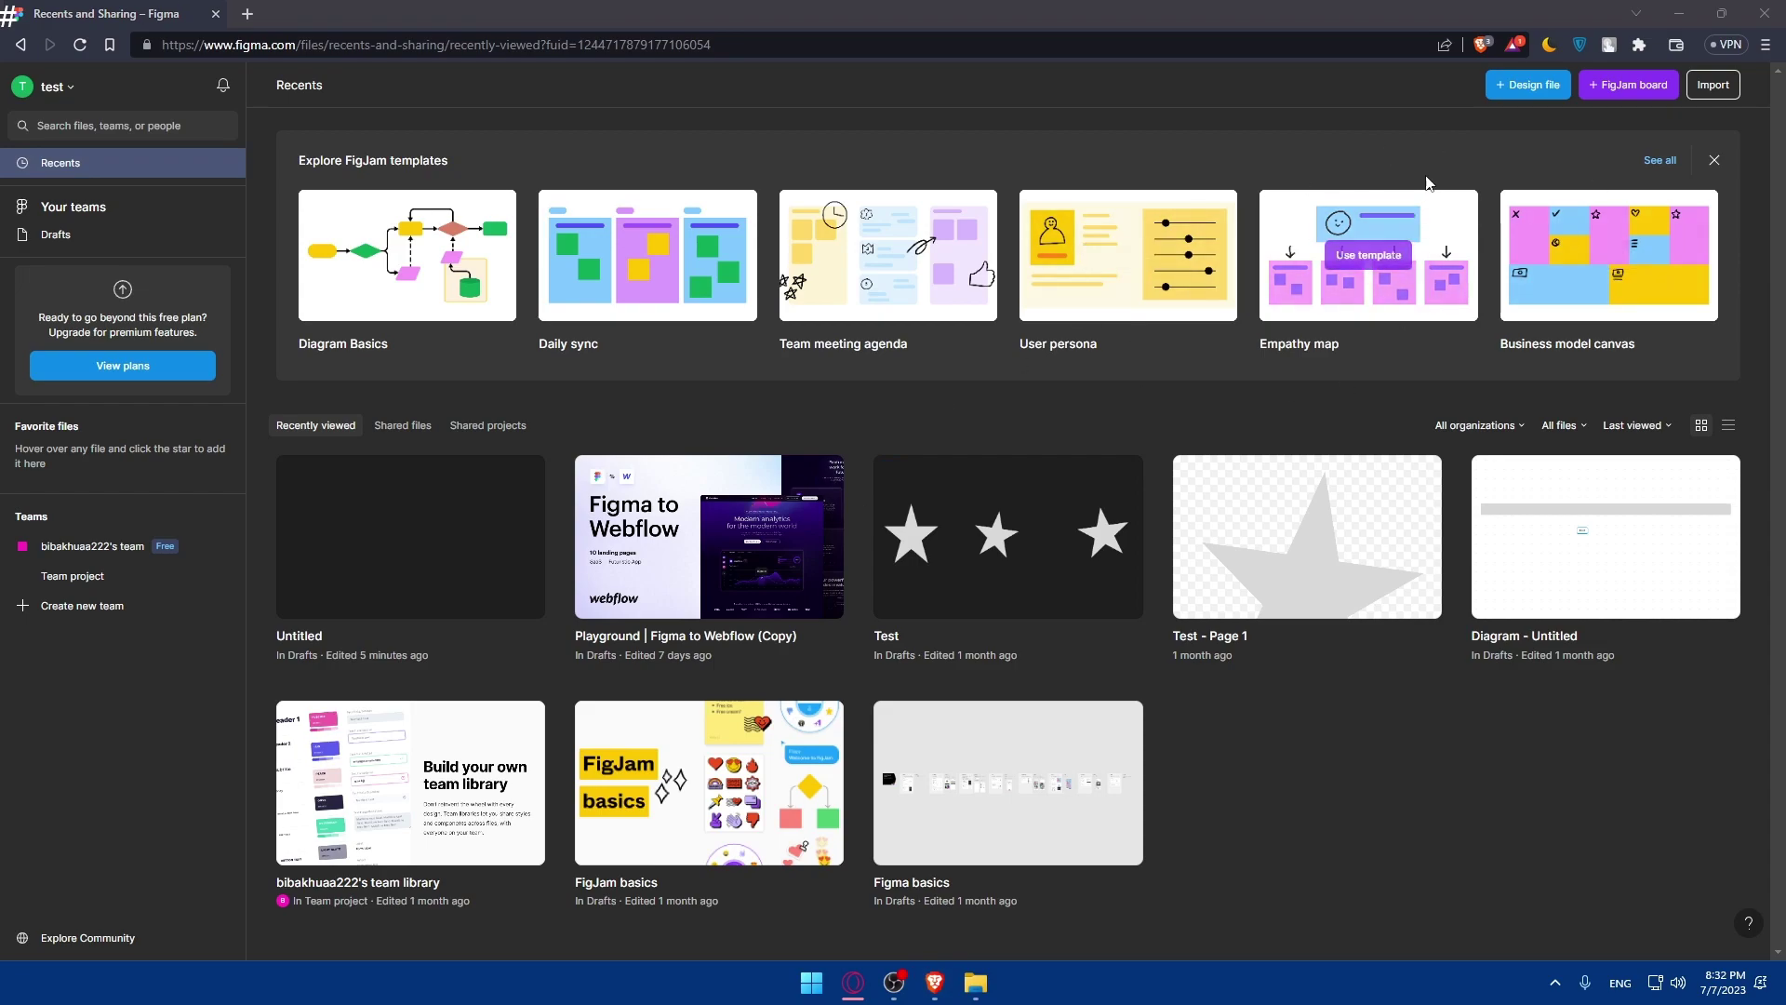
Create a new blank design file with '+ Design file'
left_click(1516, 82)
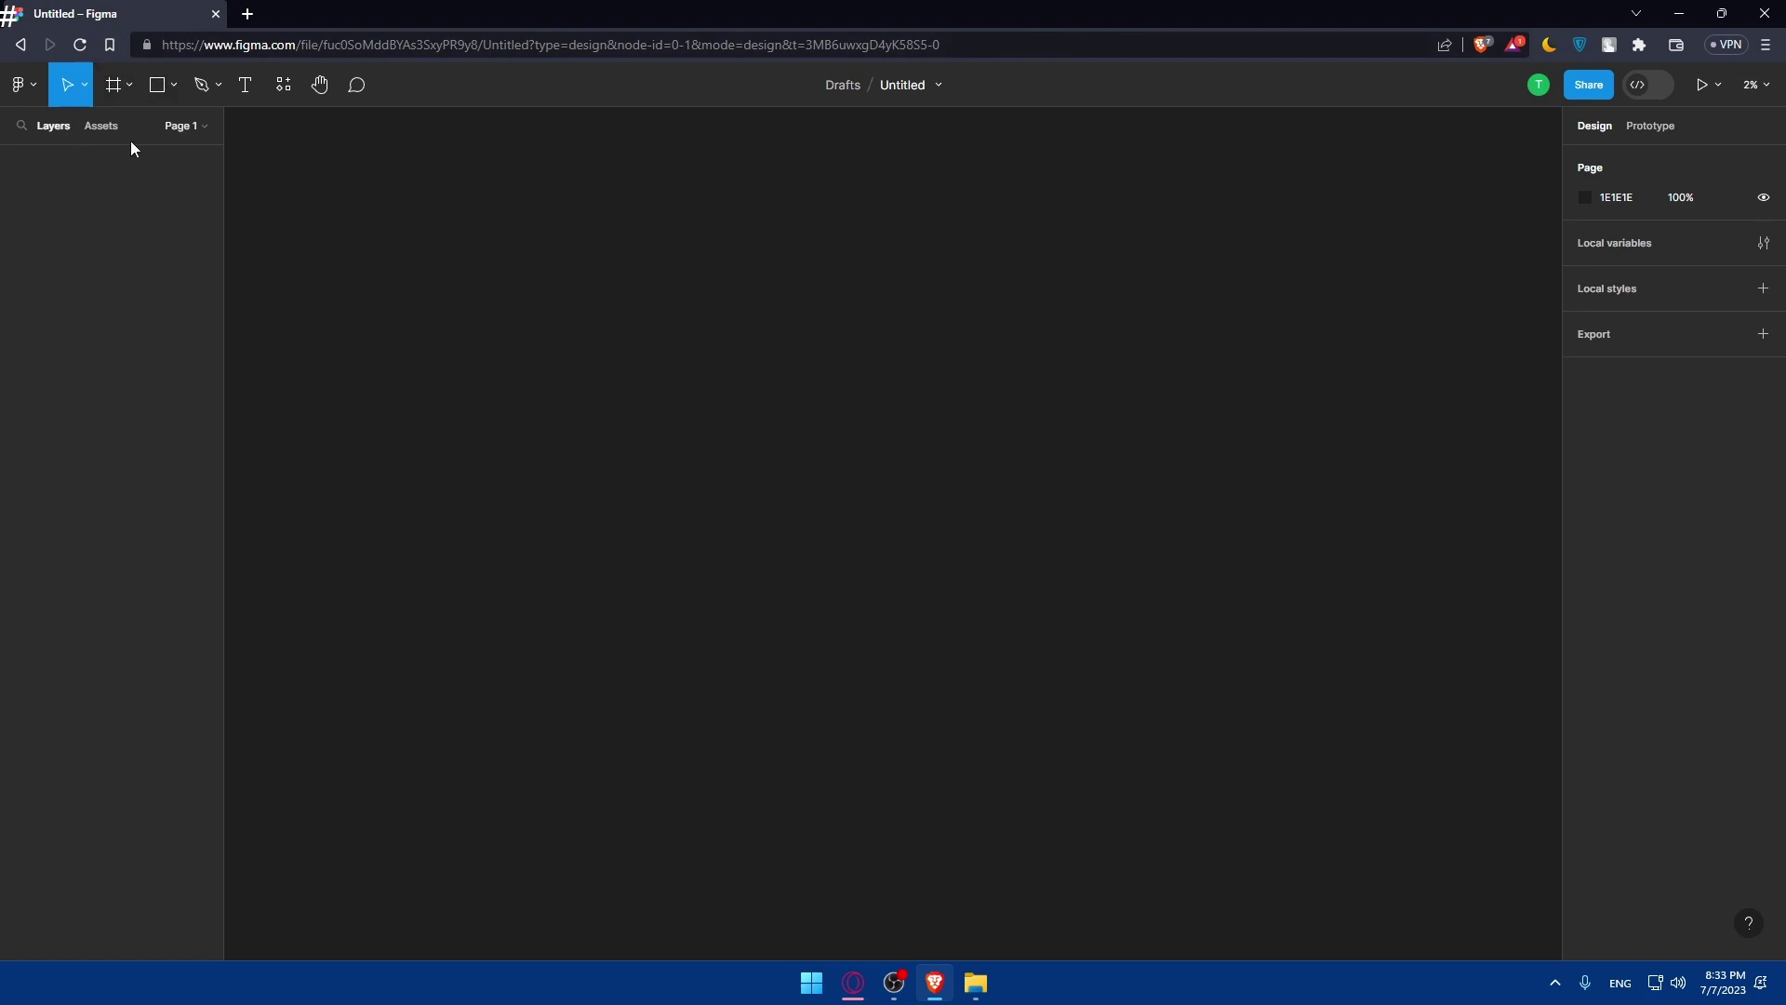
Place a default 100×100 rectangle on the canvas with the Rectangle tool
left_click(198, 135)
left_click(198, 135)
left_click(198, 135)
left_click(198, 135)
left_click(31, 82)
left_click(31, 81)
left_click(130, 86)
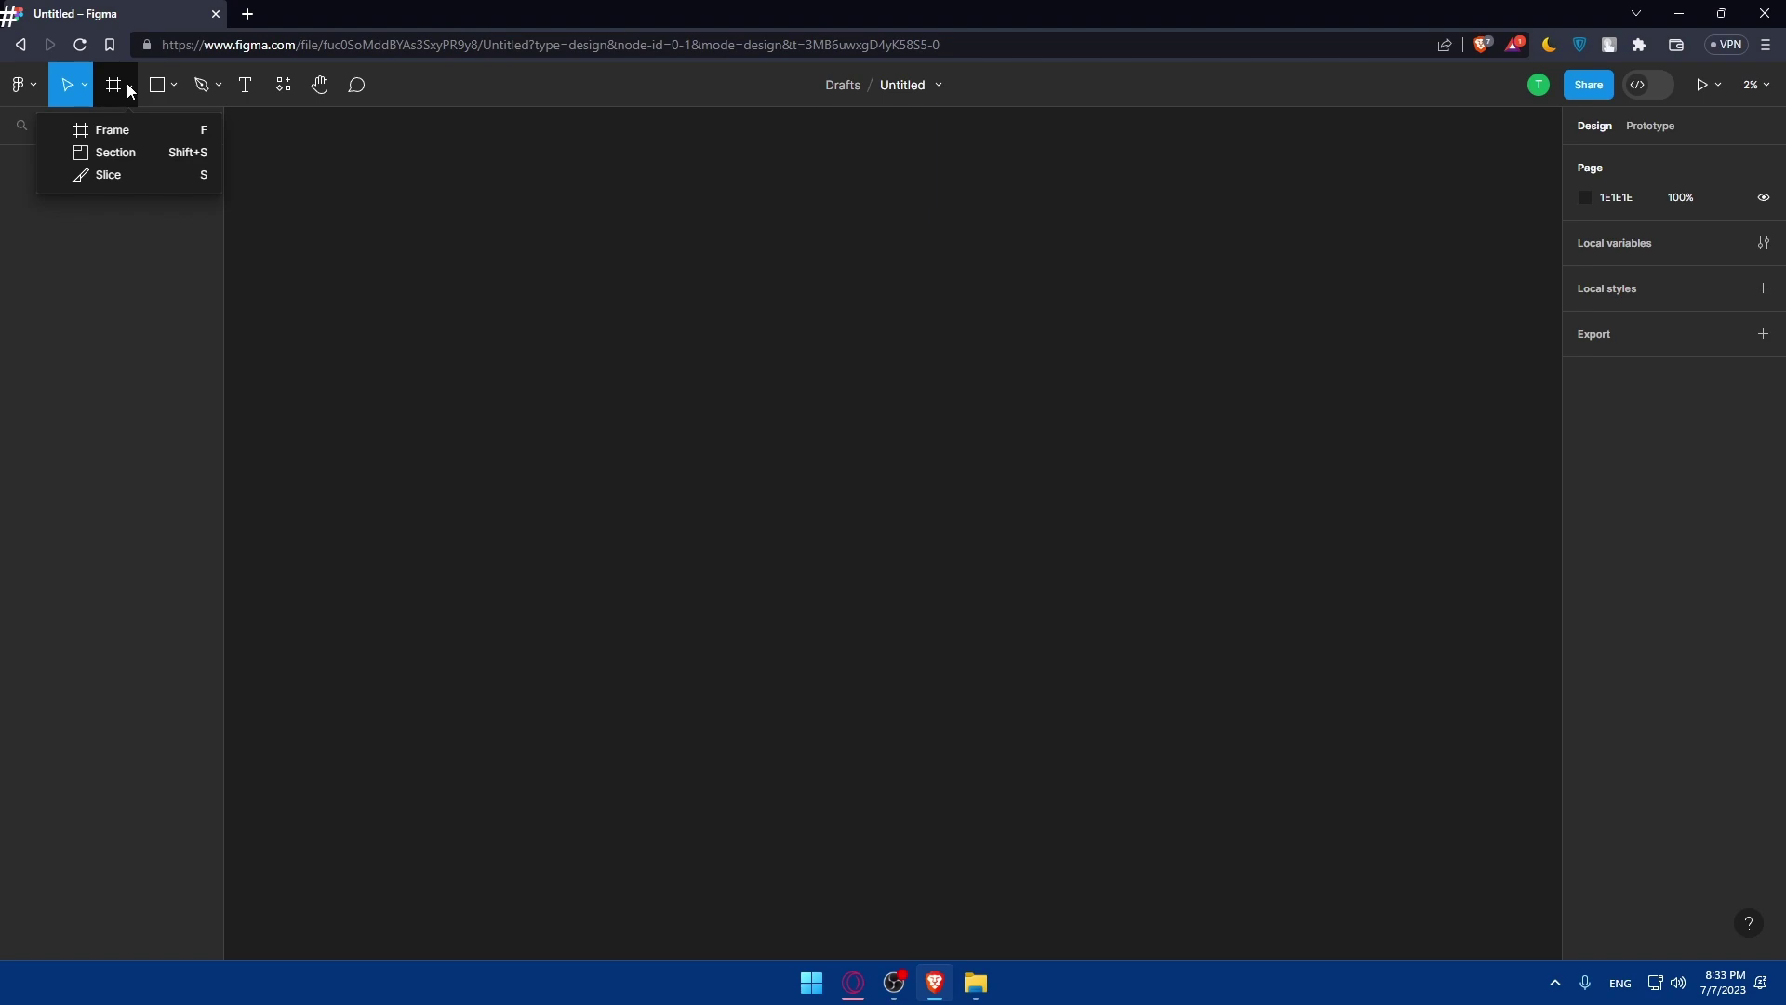
left_click(156, 90)
left_click(171, 91)
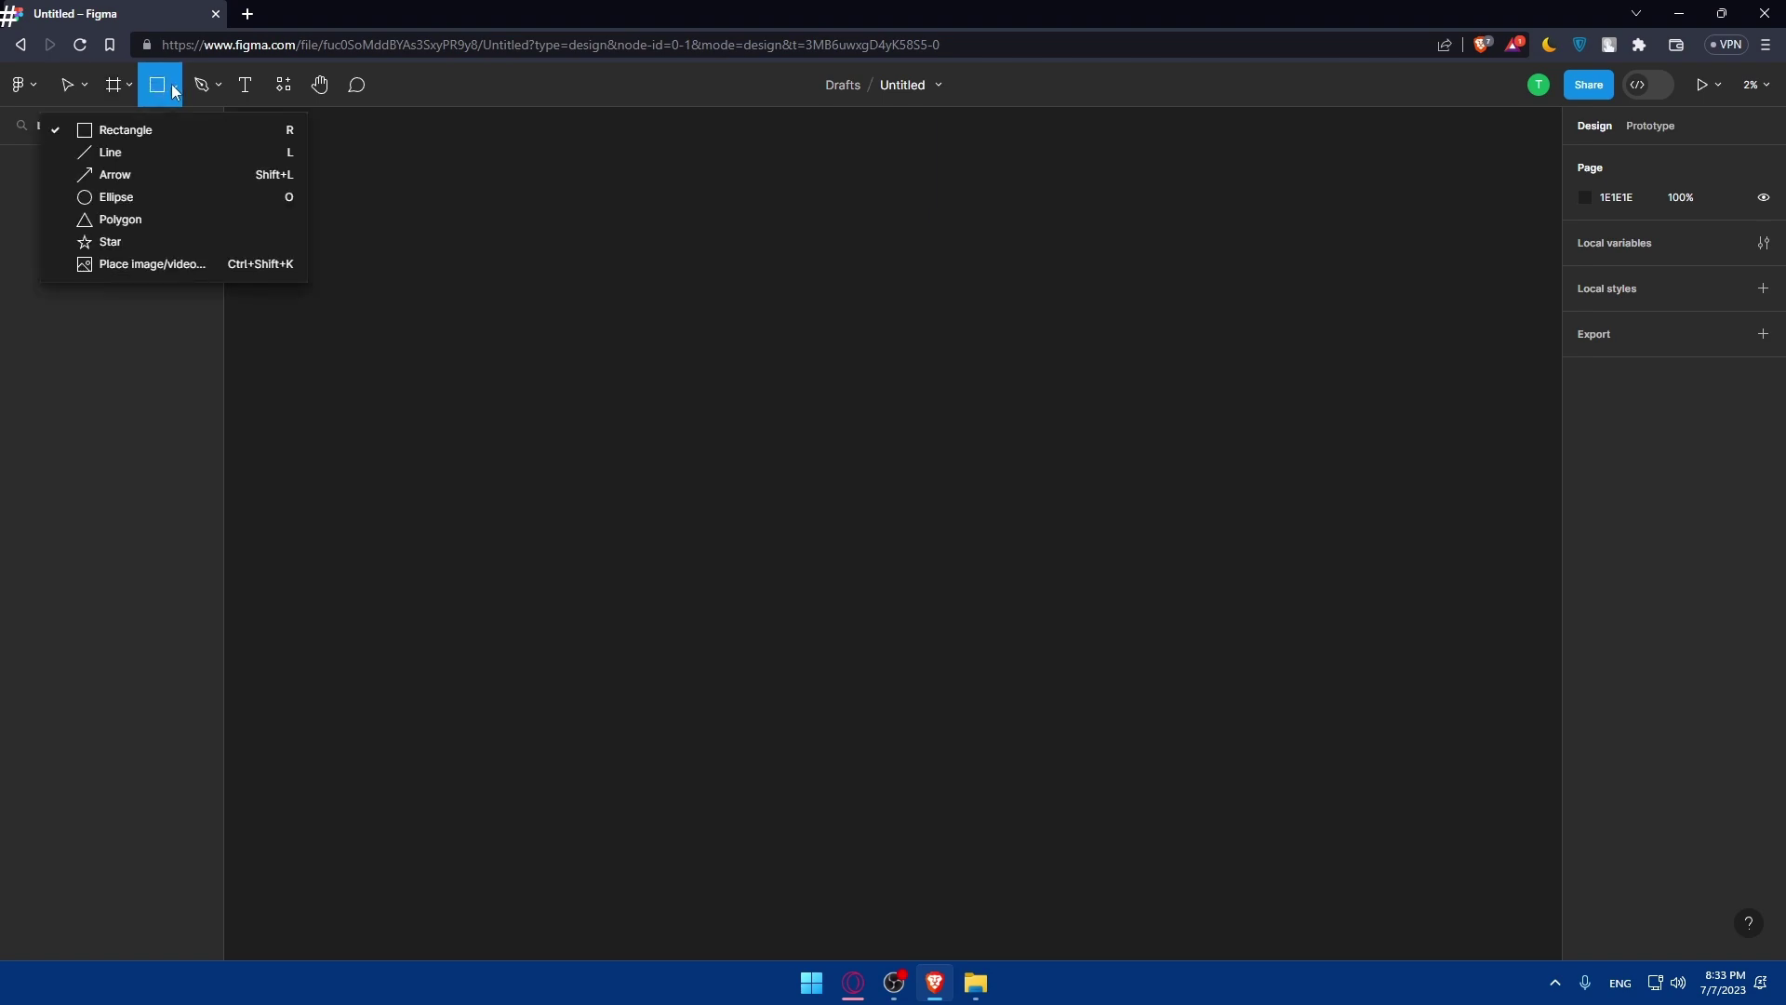
left_click(222, 138)
left_click(395, 220)
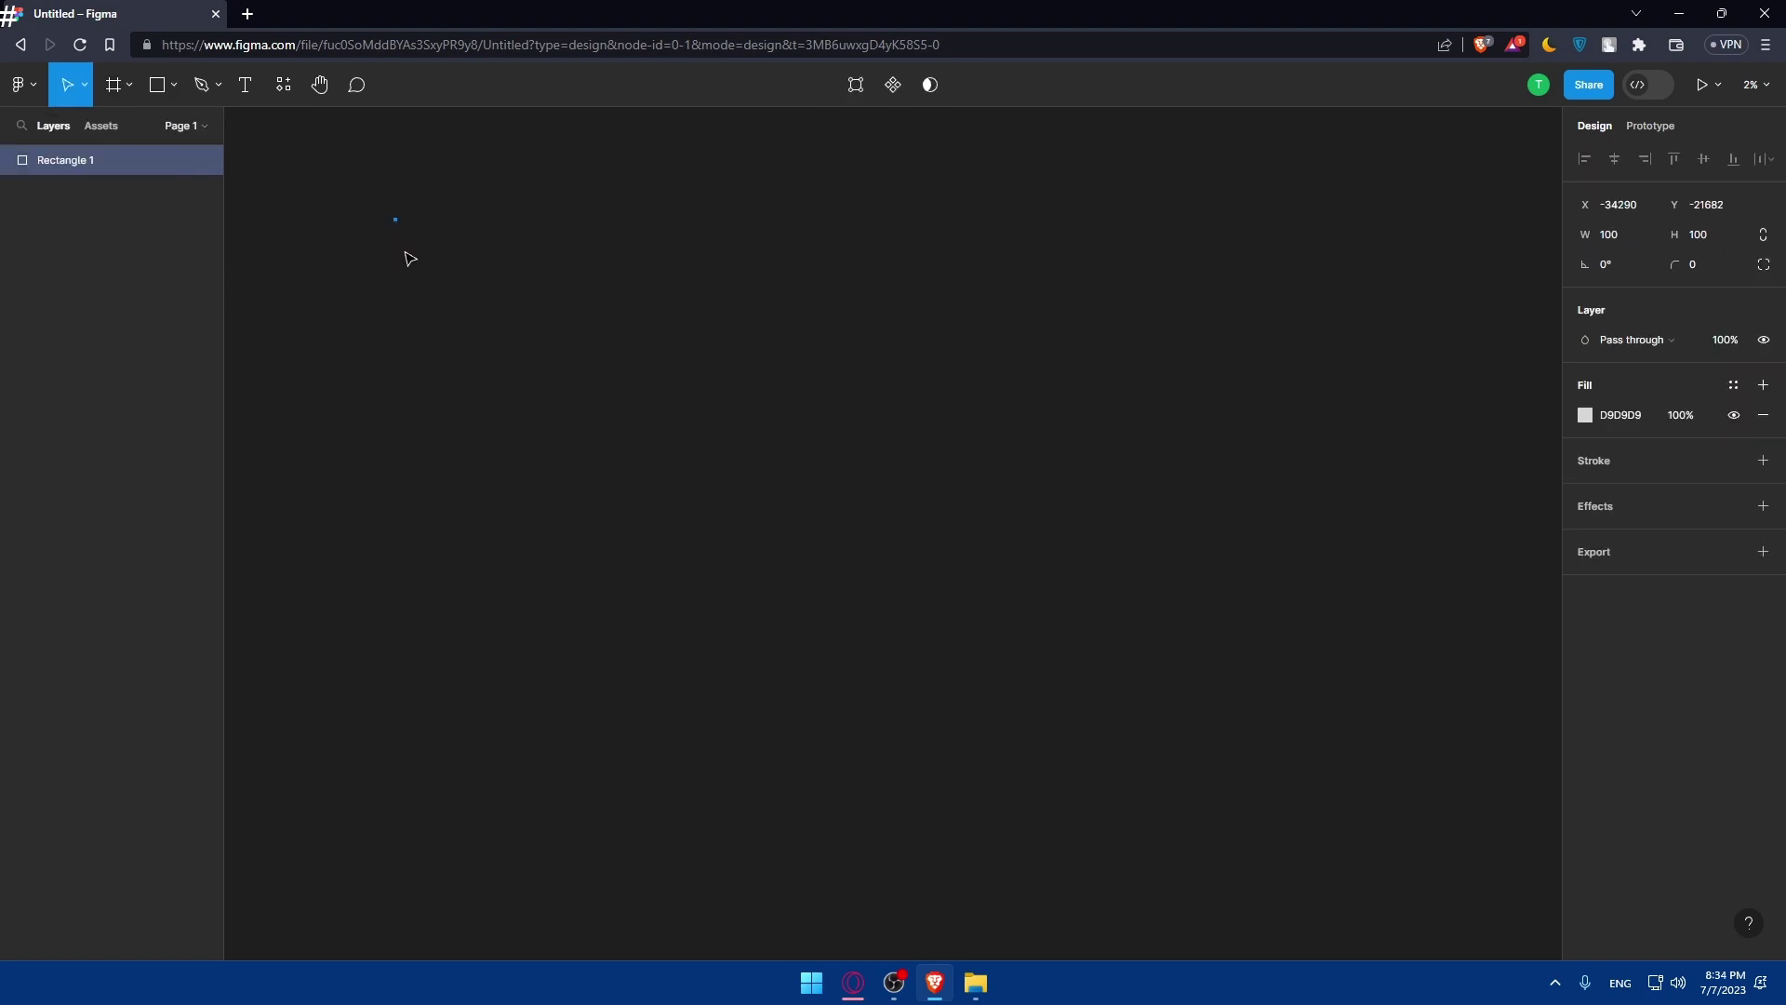
Draw a second, larger 379×286 rectangle below it
key("r")
scroll(367, 227, "up", 5)
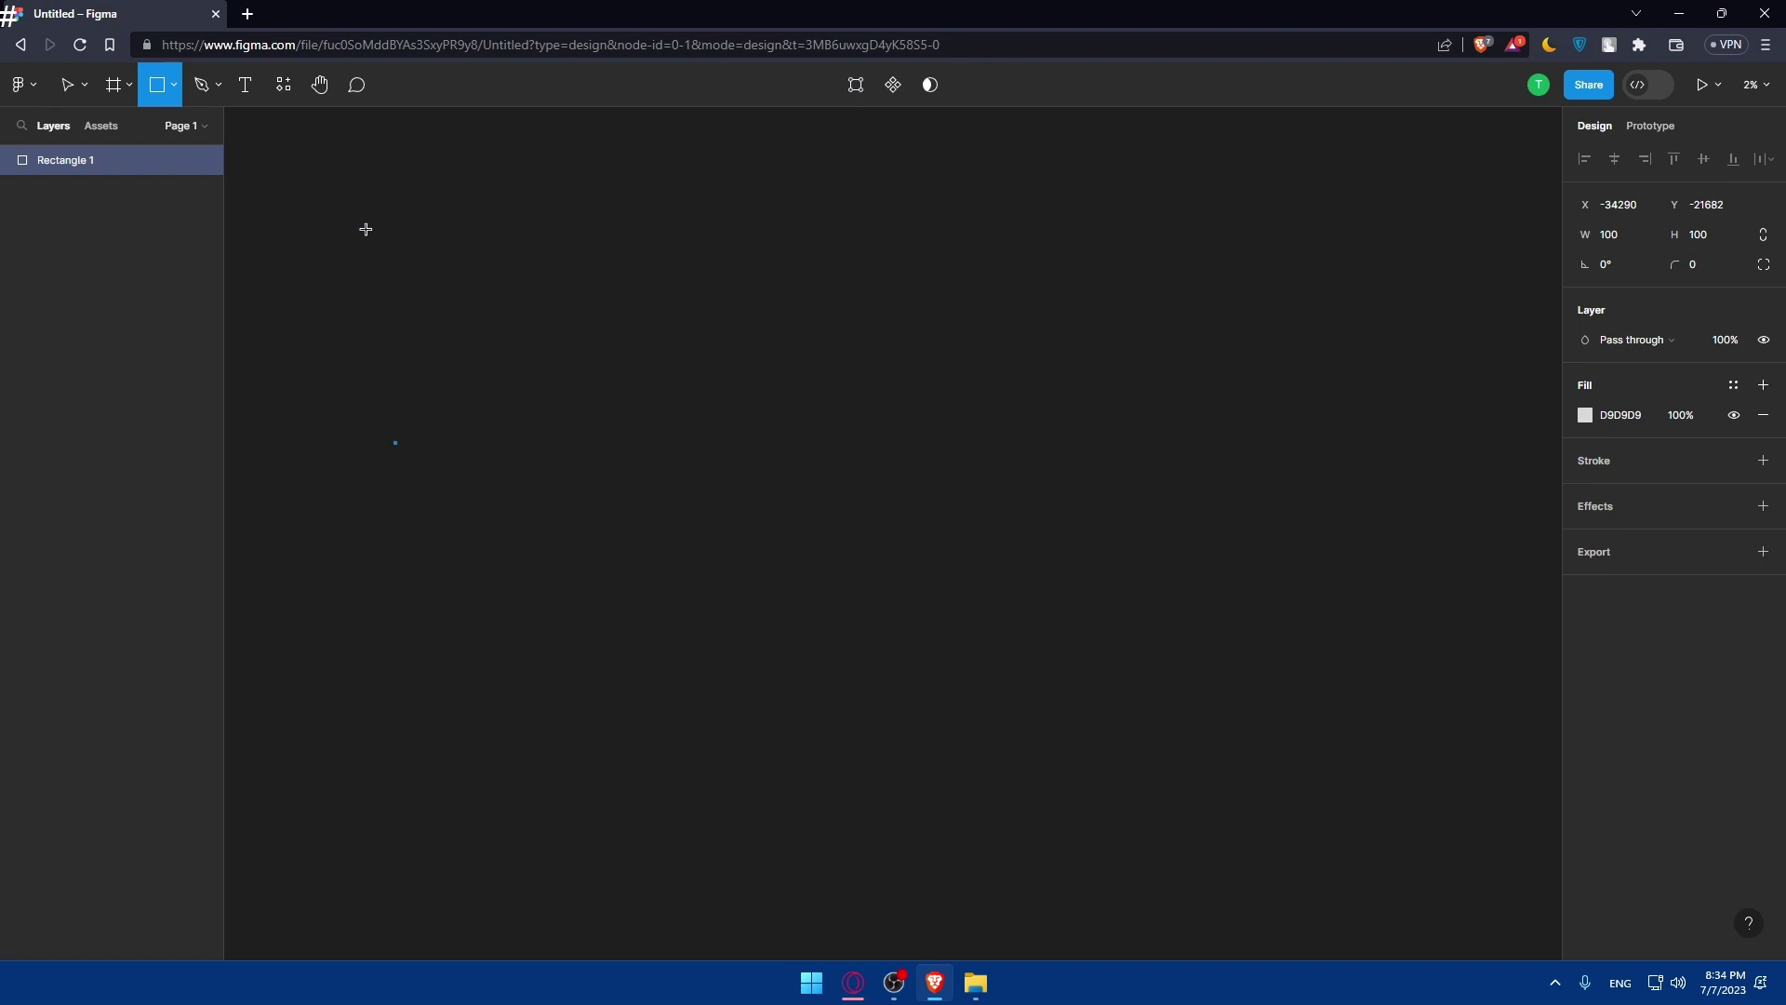
scroll(398, 298, "down", 2)
scroll(394, 344, "up", 5)
mouse_move(395, 267)
left_mouse_down()
mouse_move(462, 341)
mouse_move(475, 325)
mouse_move(567, 359)
mouse_move(586, 342)
left_mouse_up()
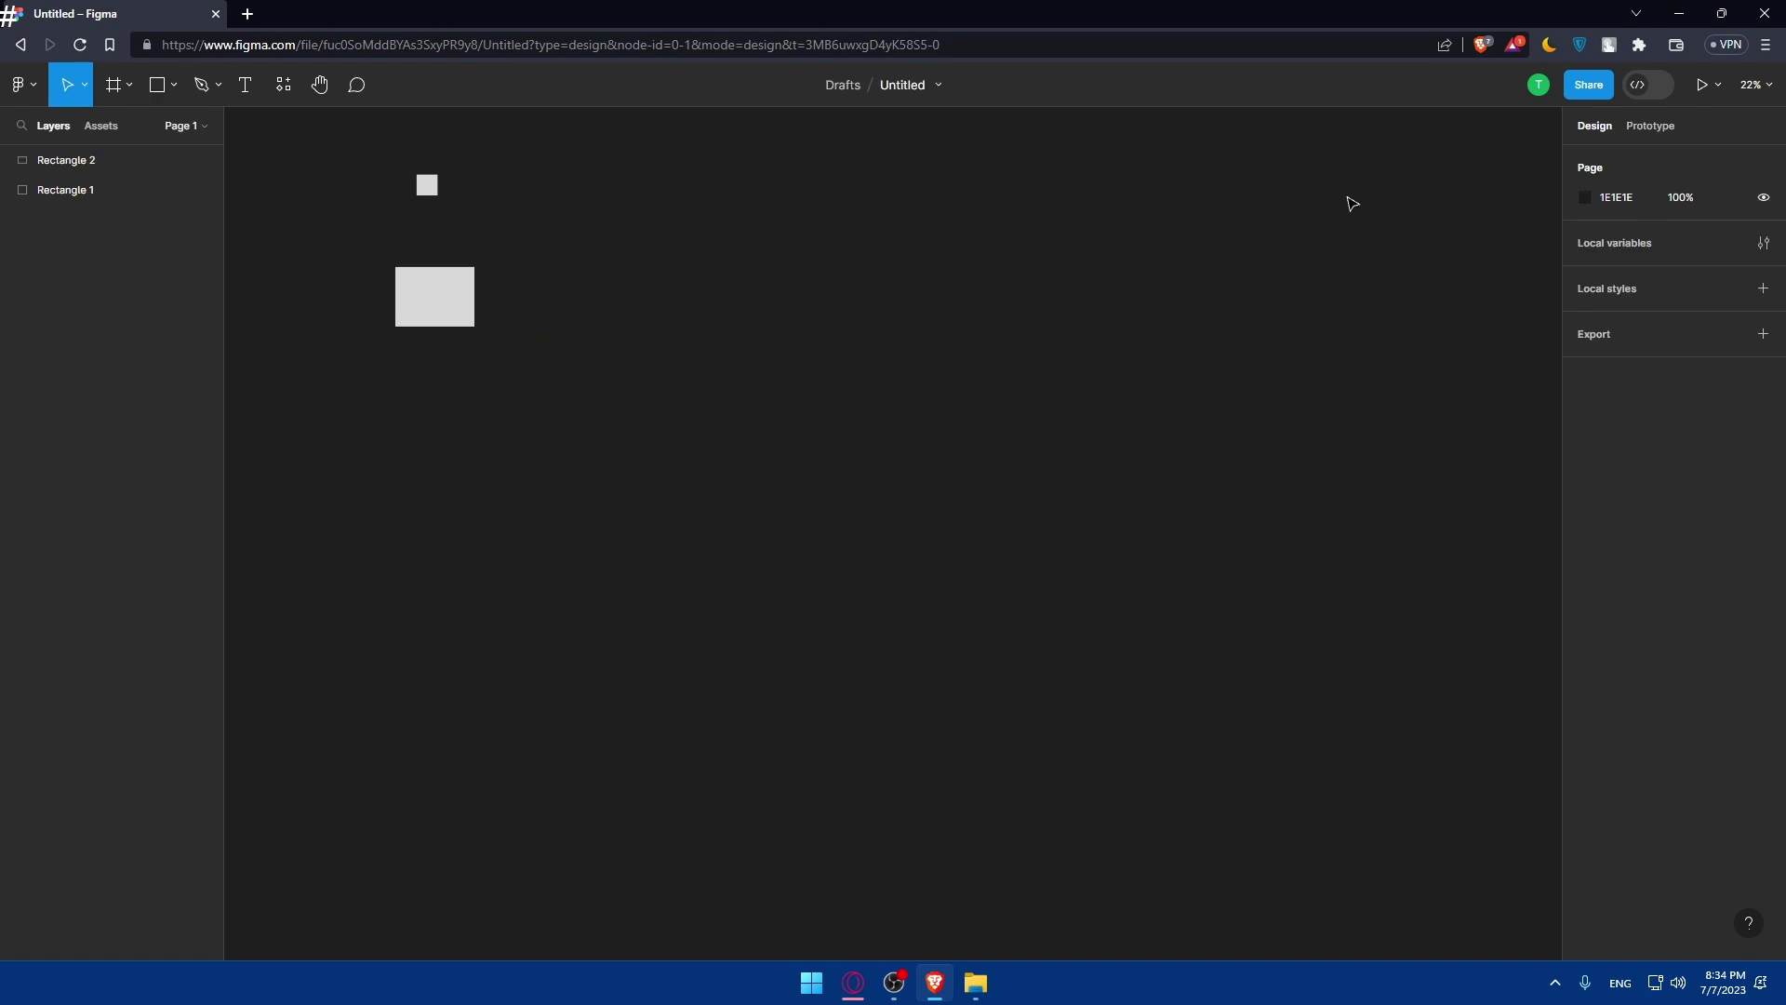
Try 50%, 100% and 200% zoom, then zoom to fit both rectangles
left_click(1753, 84)
left_click(1641, 244)
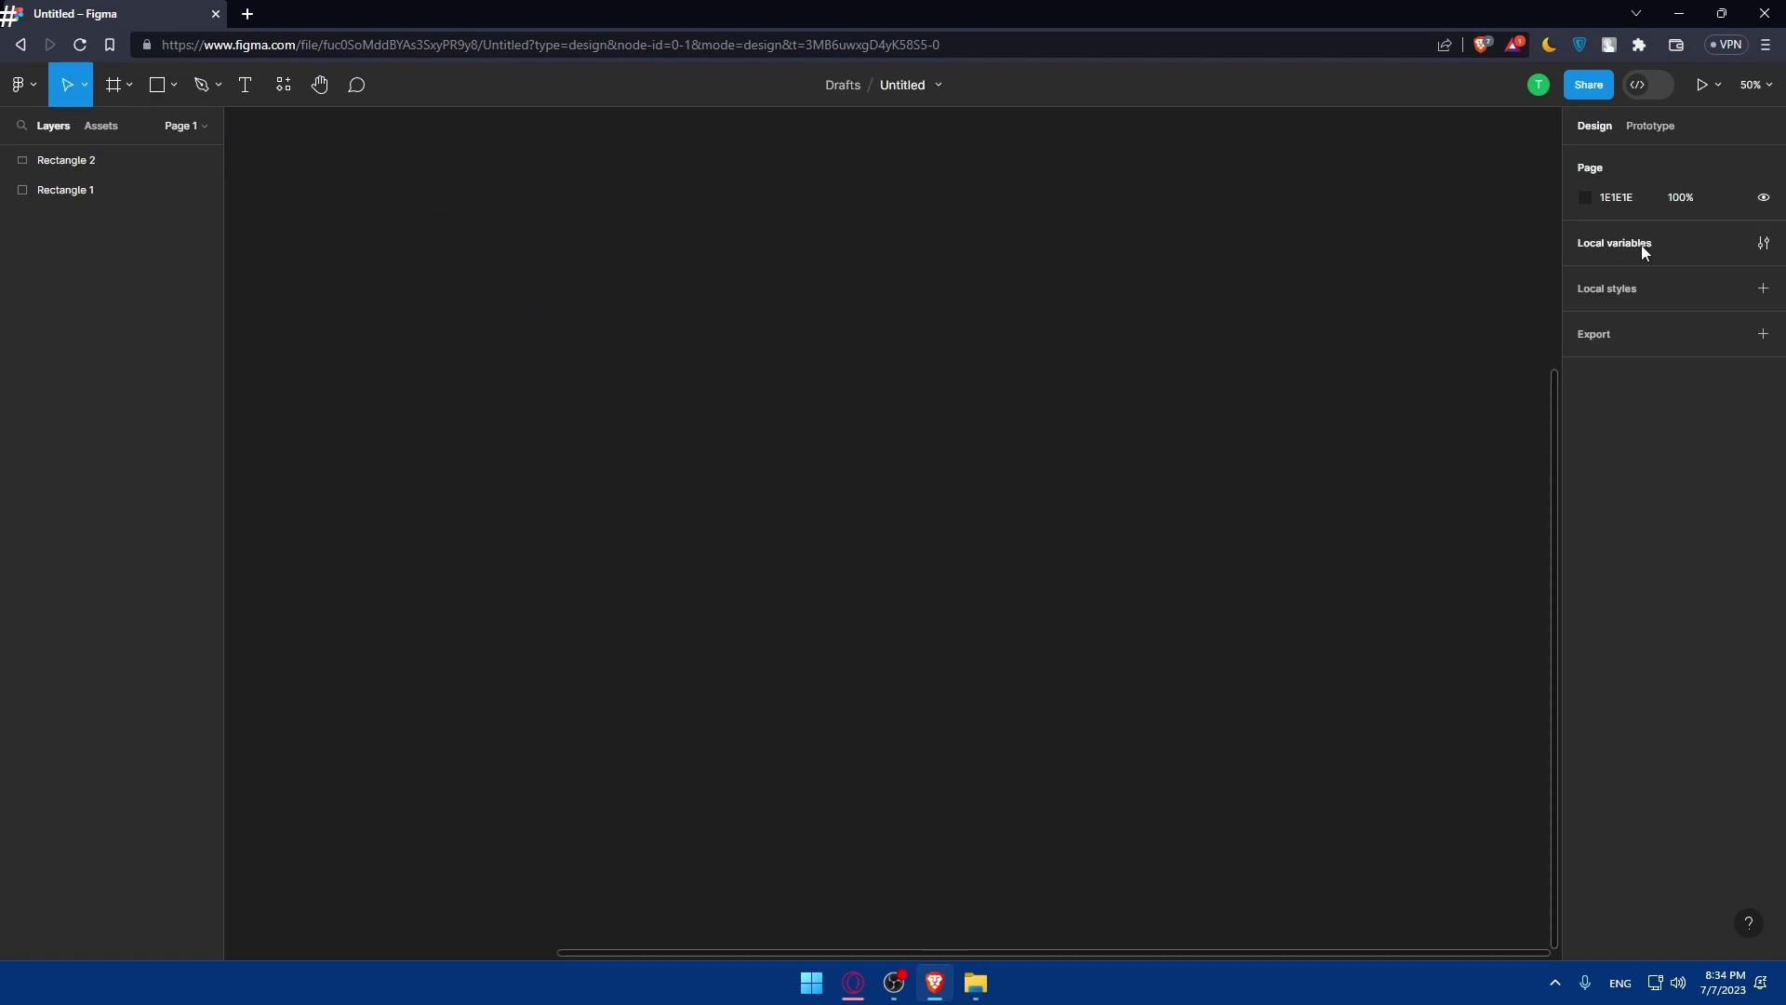
left_click(1752, 85)
left_click(1667, 273)
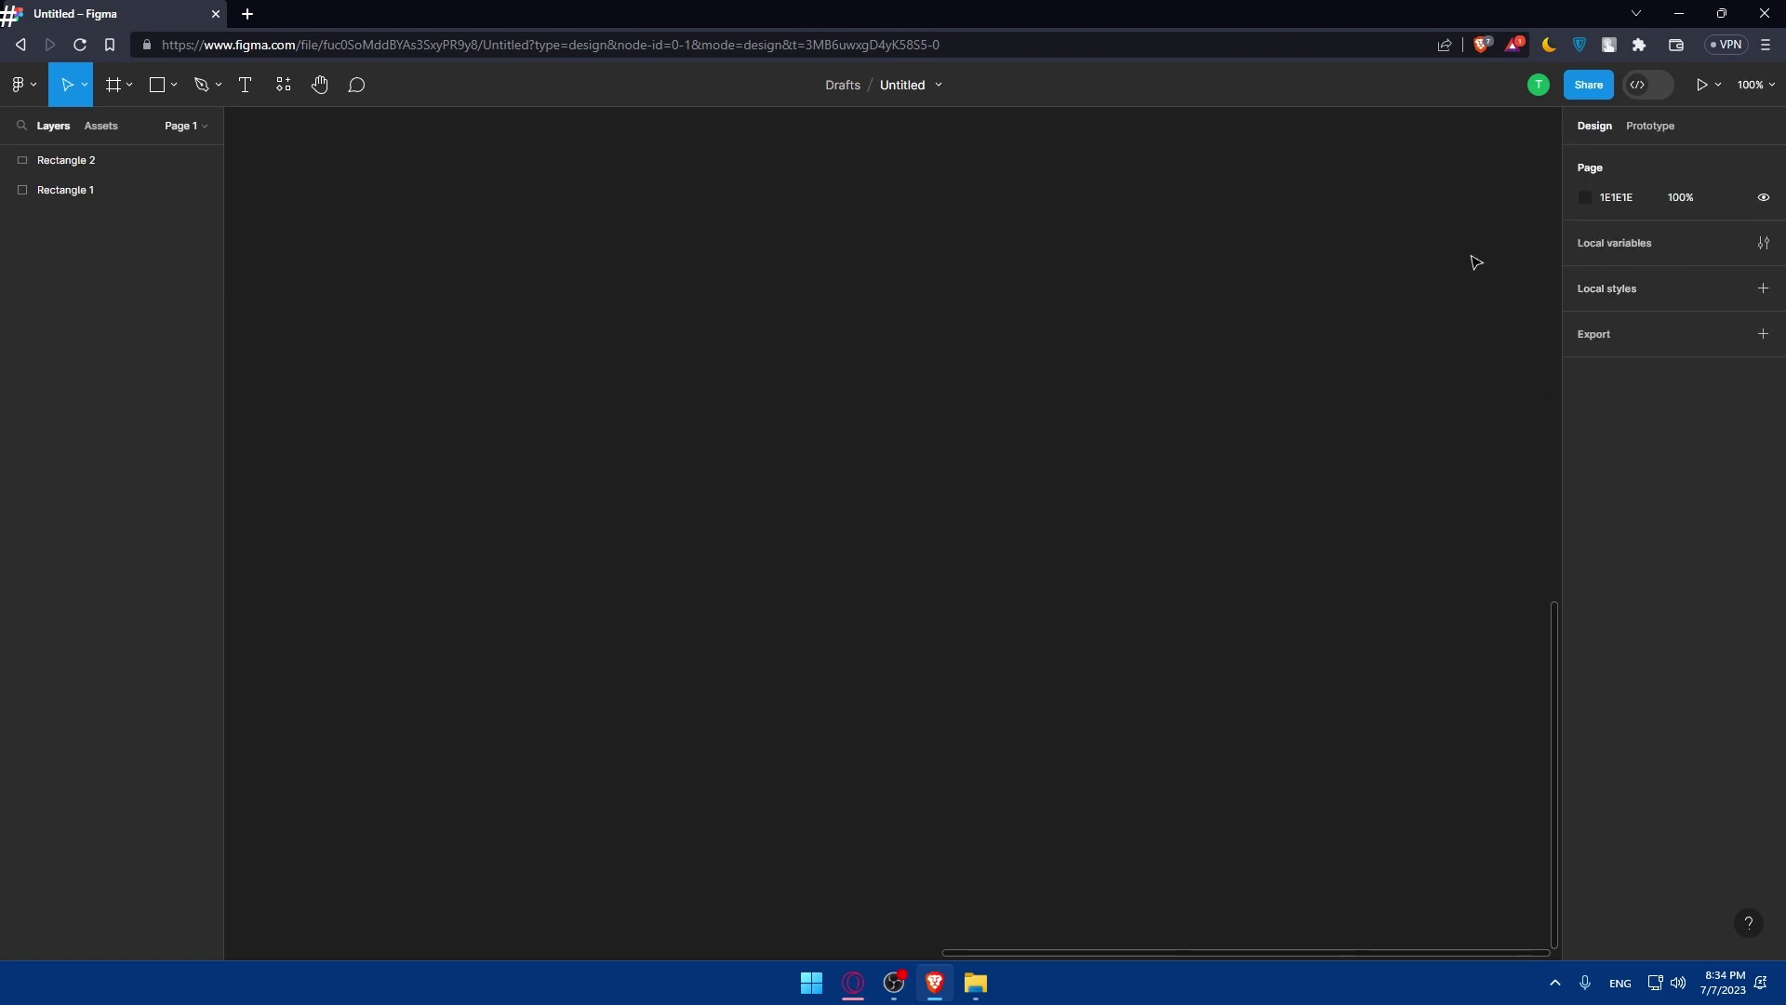
left_click(1776, 89)
left_click(1643, 176)
left_click(1752, 85)
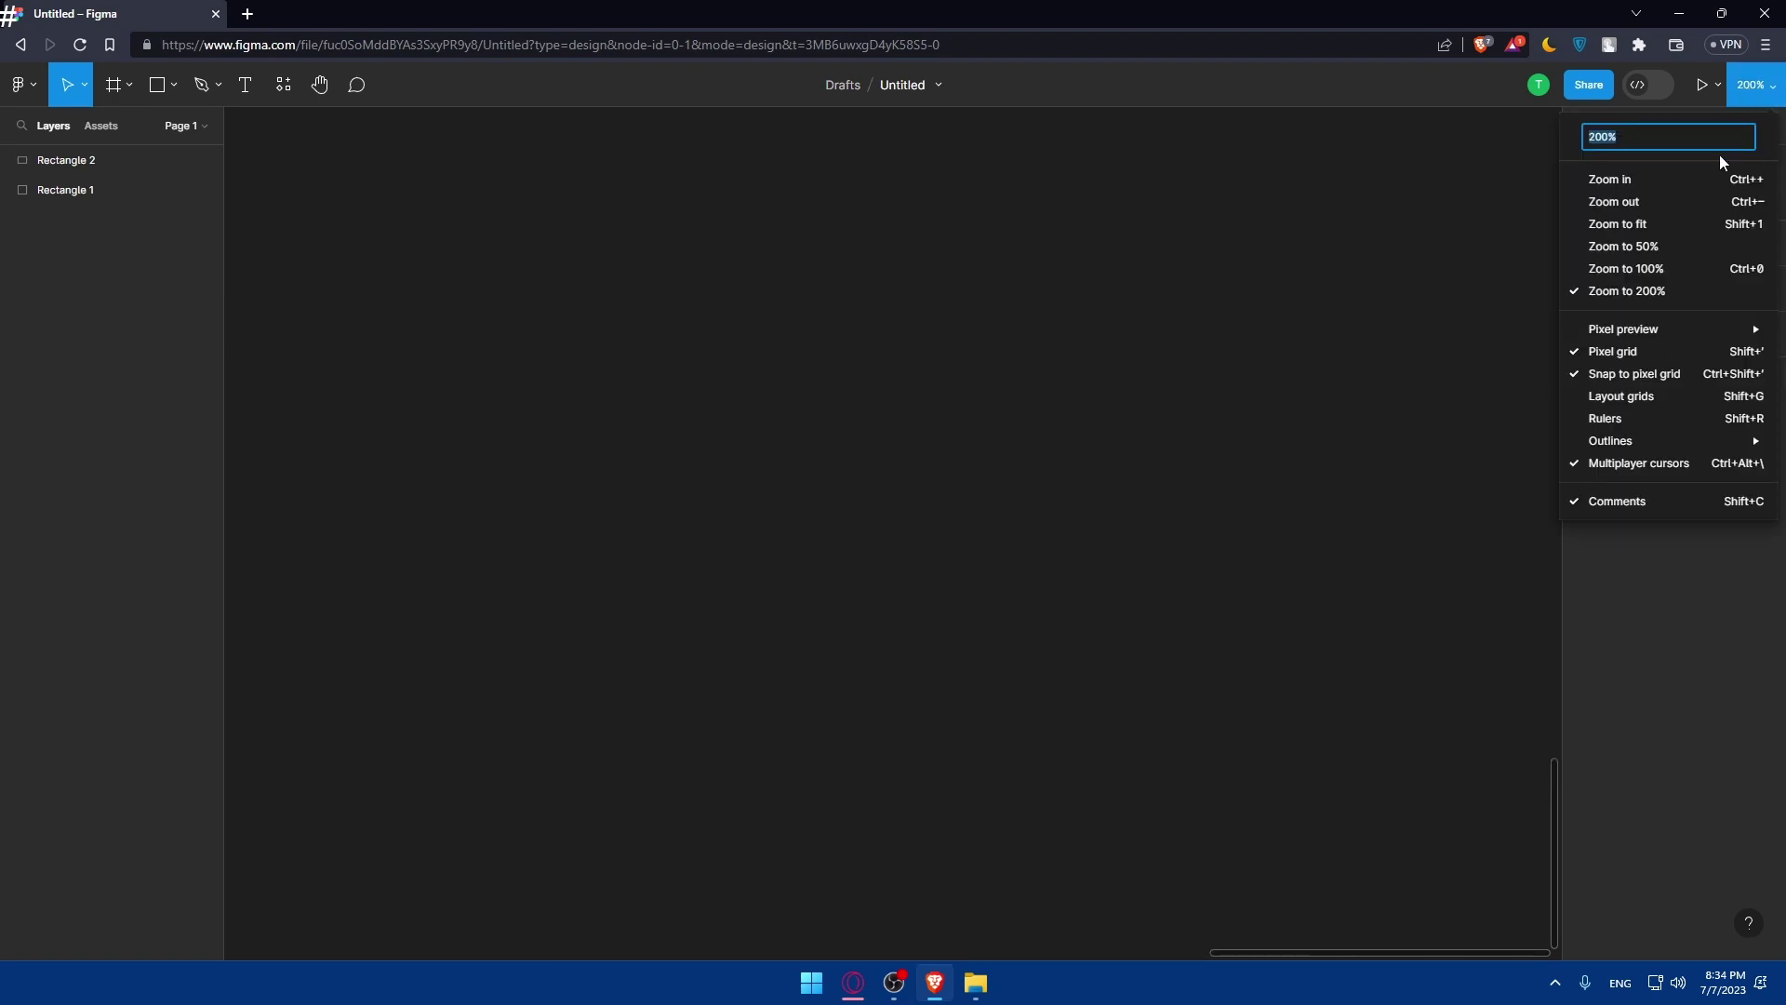
left_click(1643, 223)
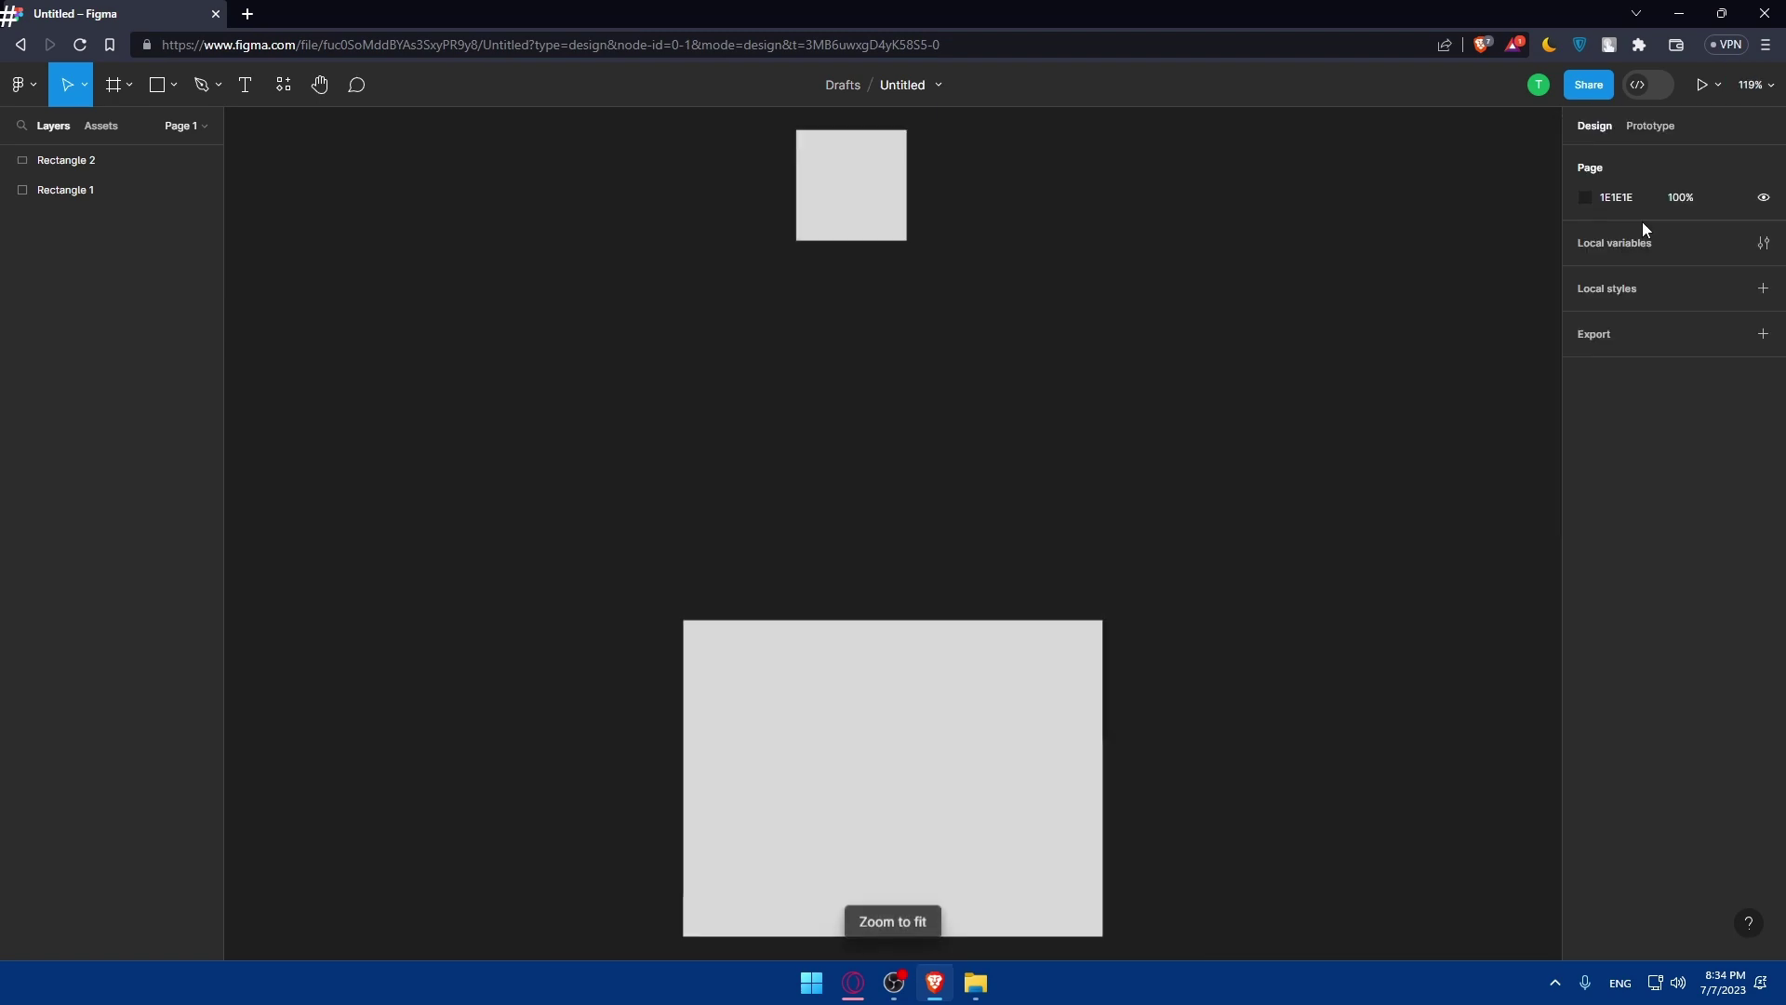
Shrink the large rectangle and draw a diagonal arrow pointing down-right
left_click(957, 786)
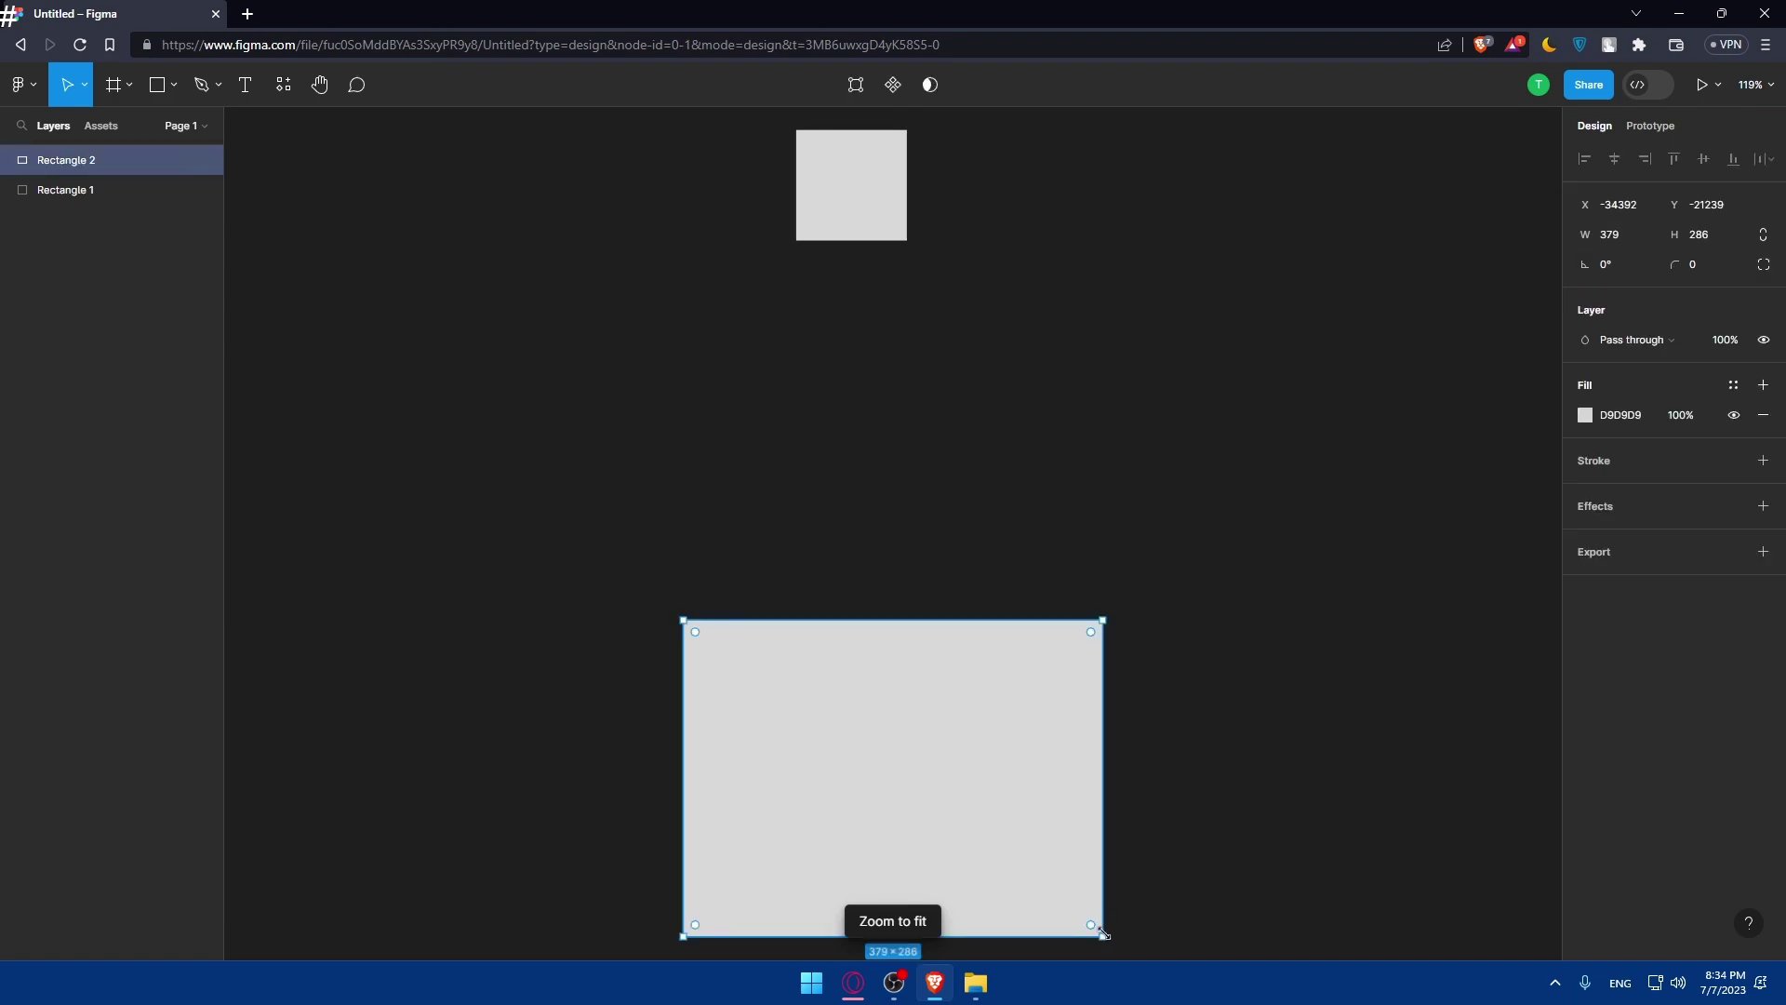
left_click_drag(1102, 935, 1034, 330)
left_click(158, 85)
left_click(174, 84)
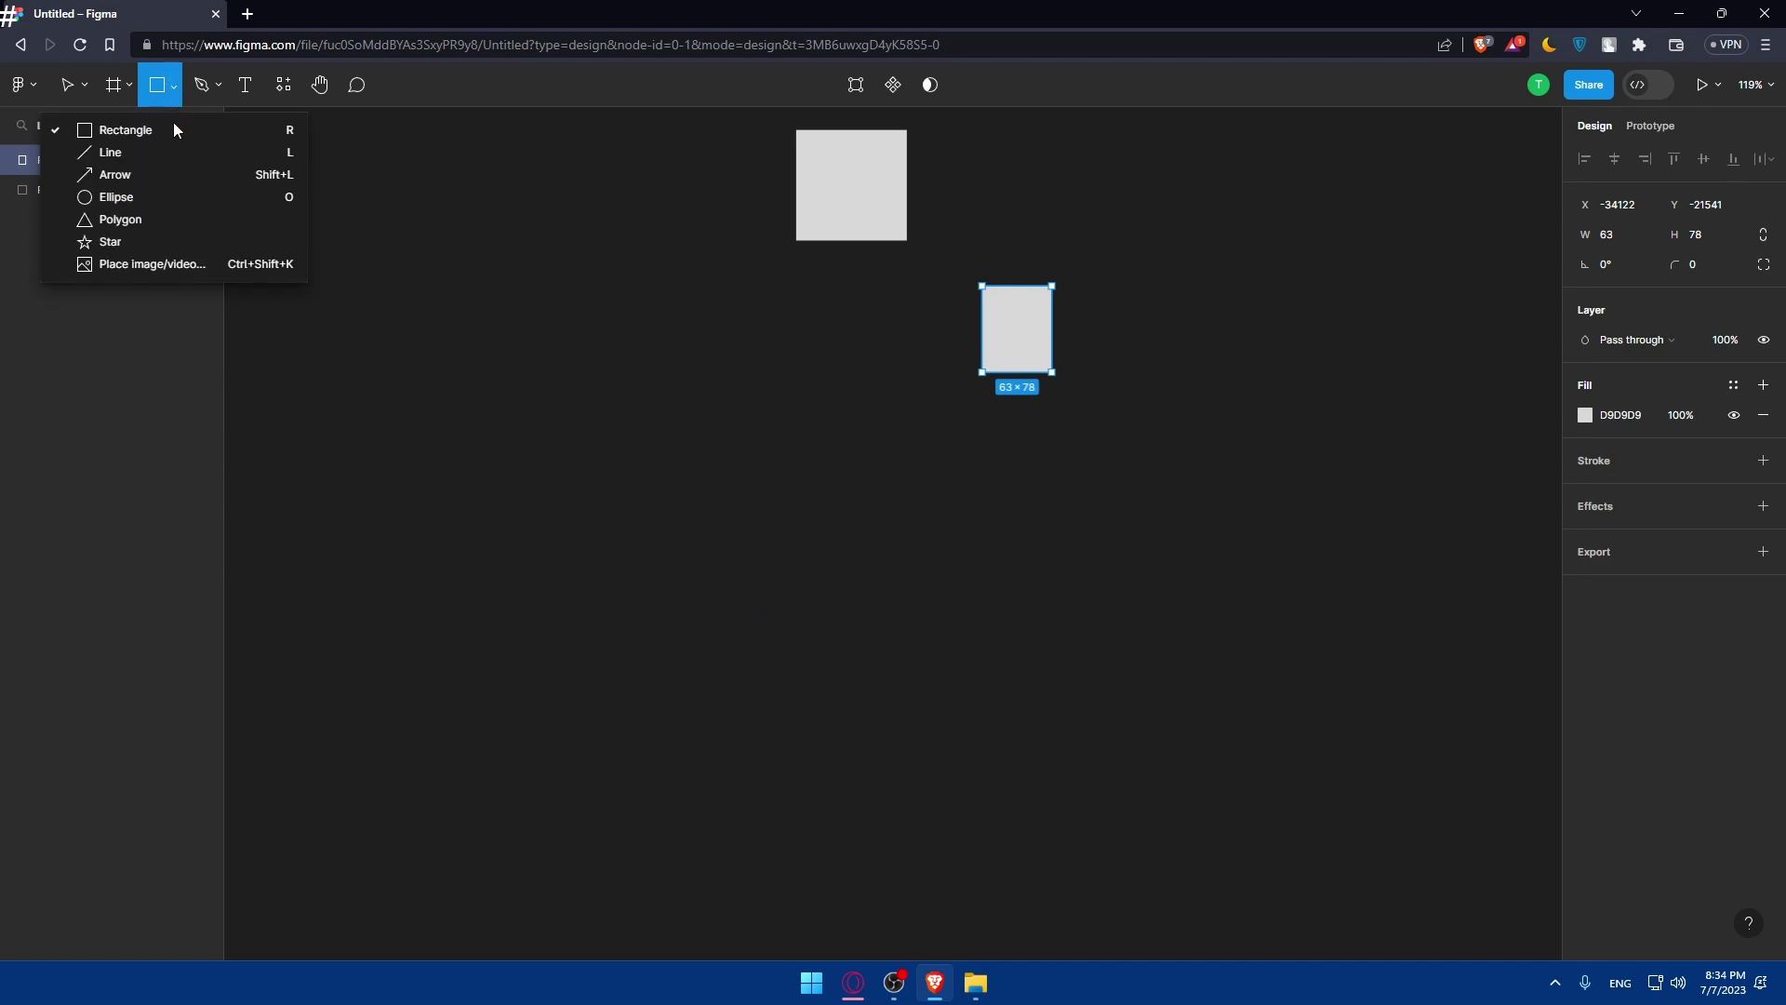
left_click(156, 179)
left_click_drag(604, 318, 717, 491)
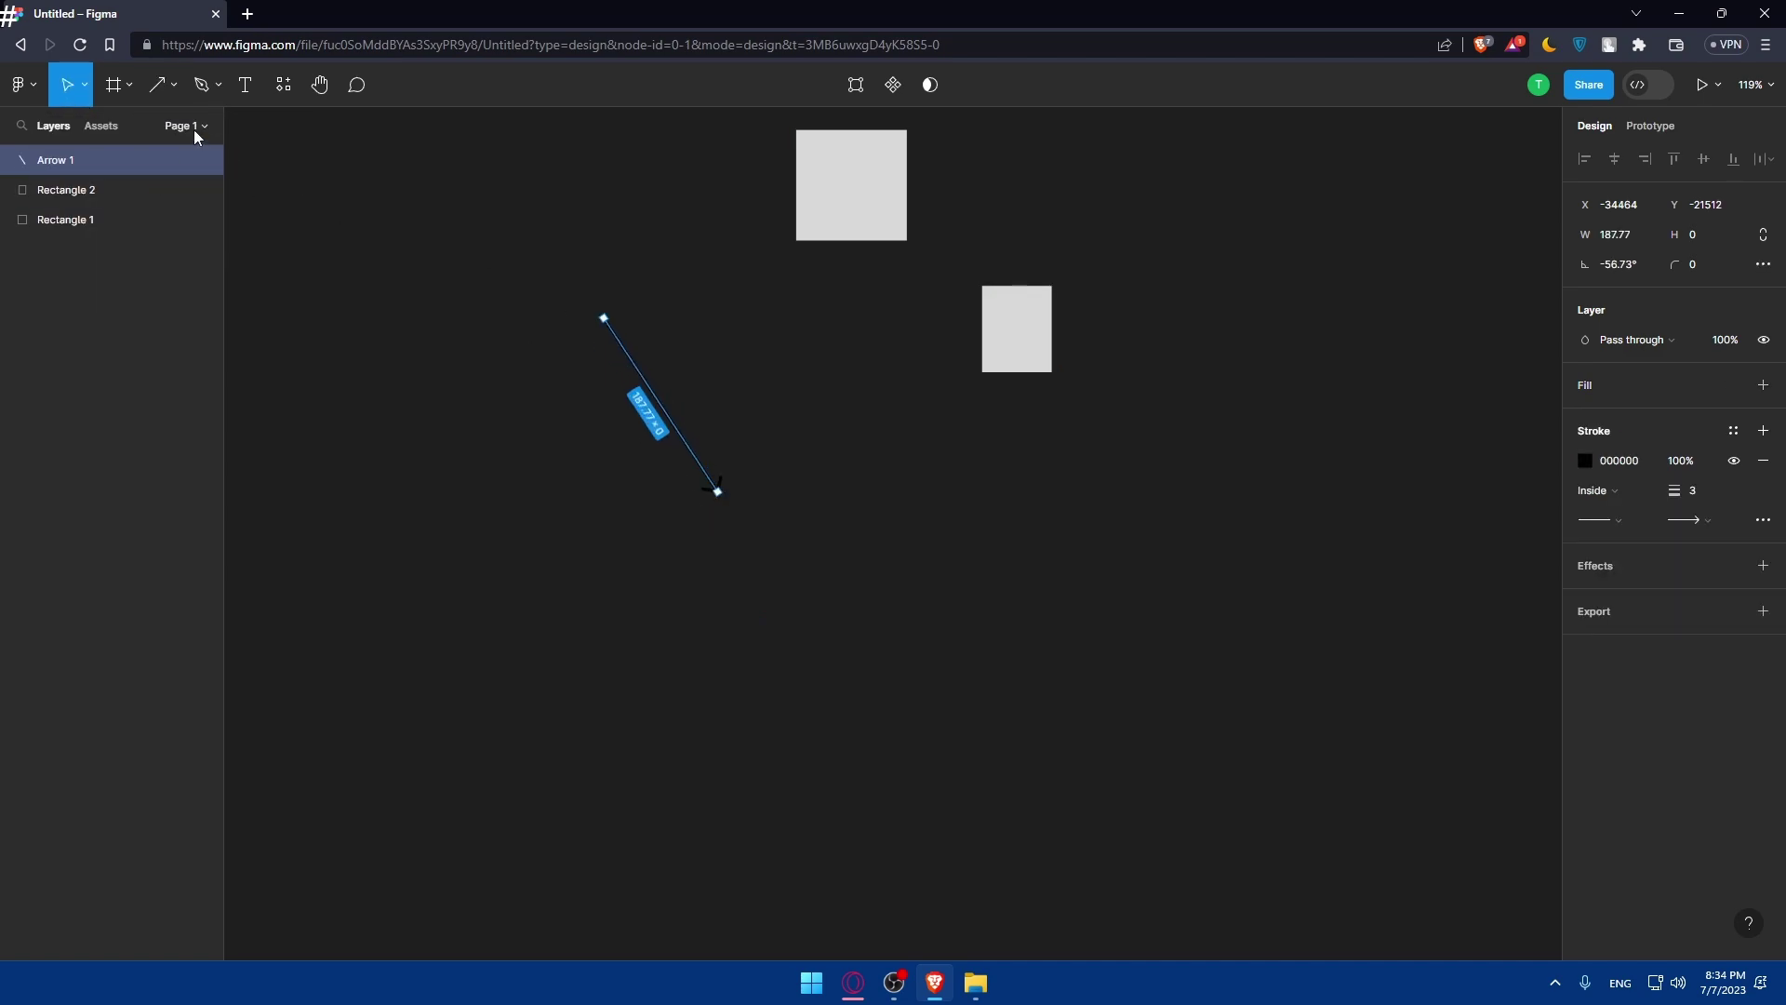
Draw a circle about 135 wide and a triangle above the arrow
key("shift+l")
left_click(174, 95)
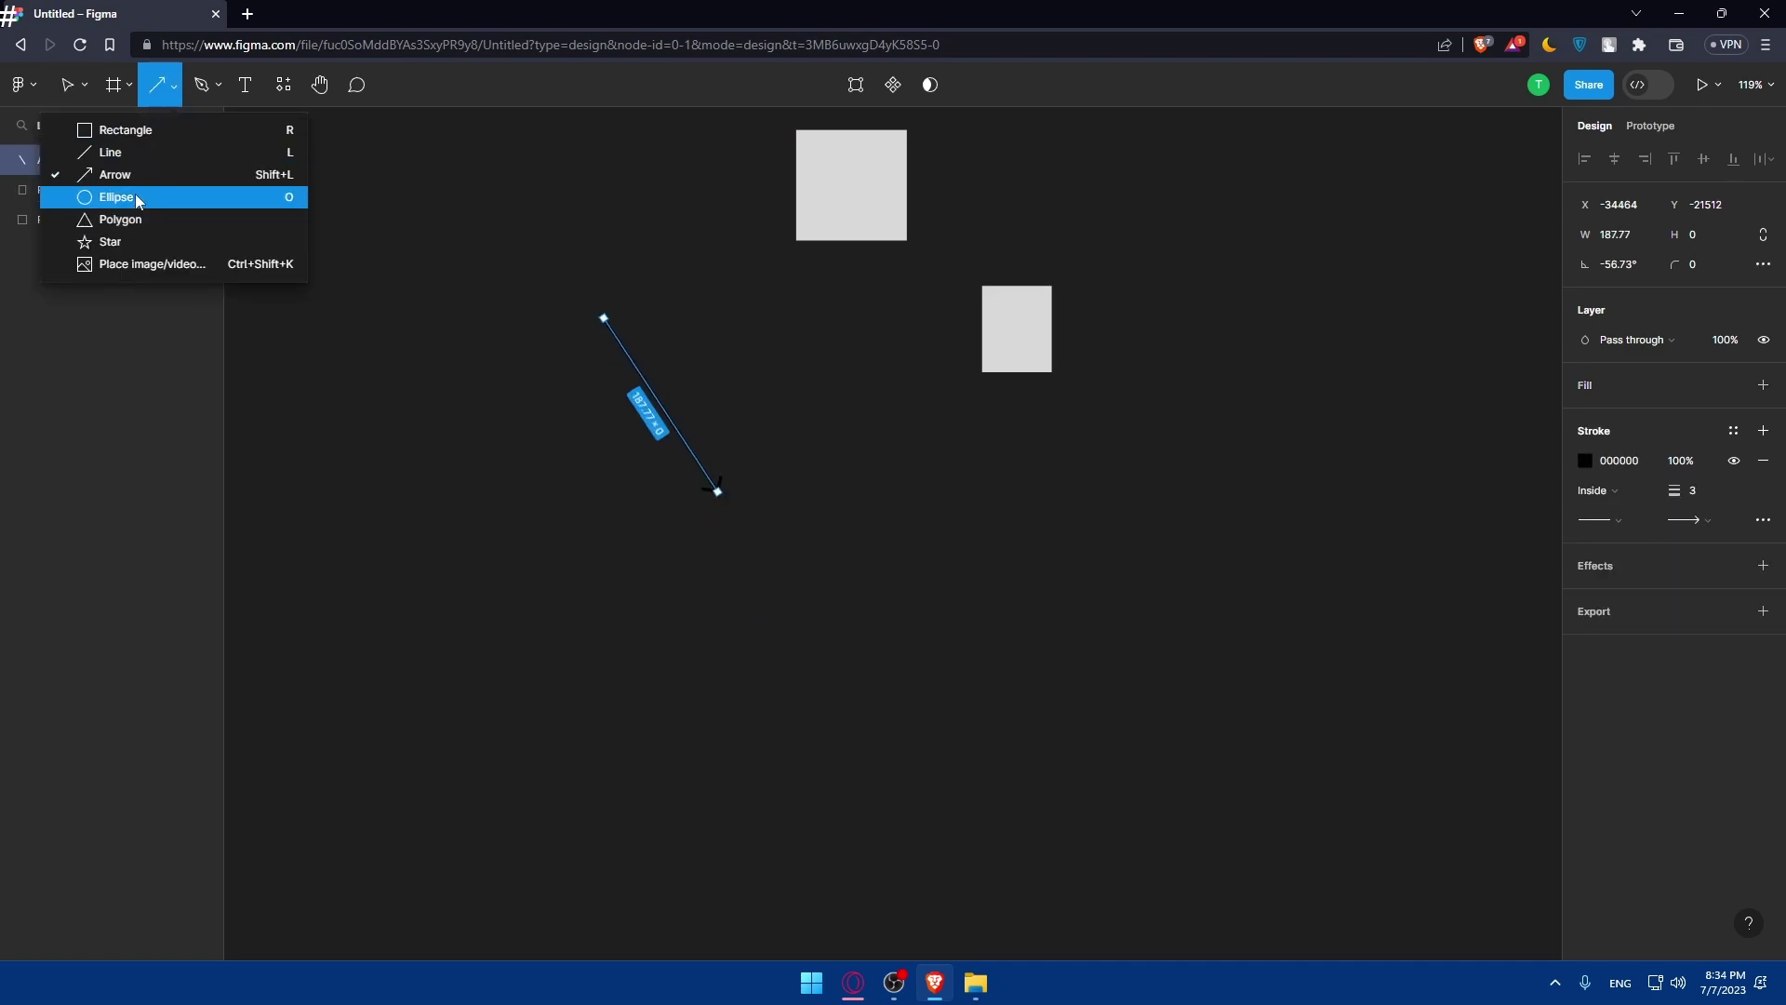
left_click(138, 195)
left_click_drag(780, 299, 929, 447)
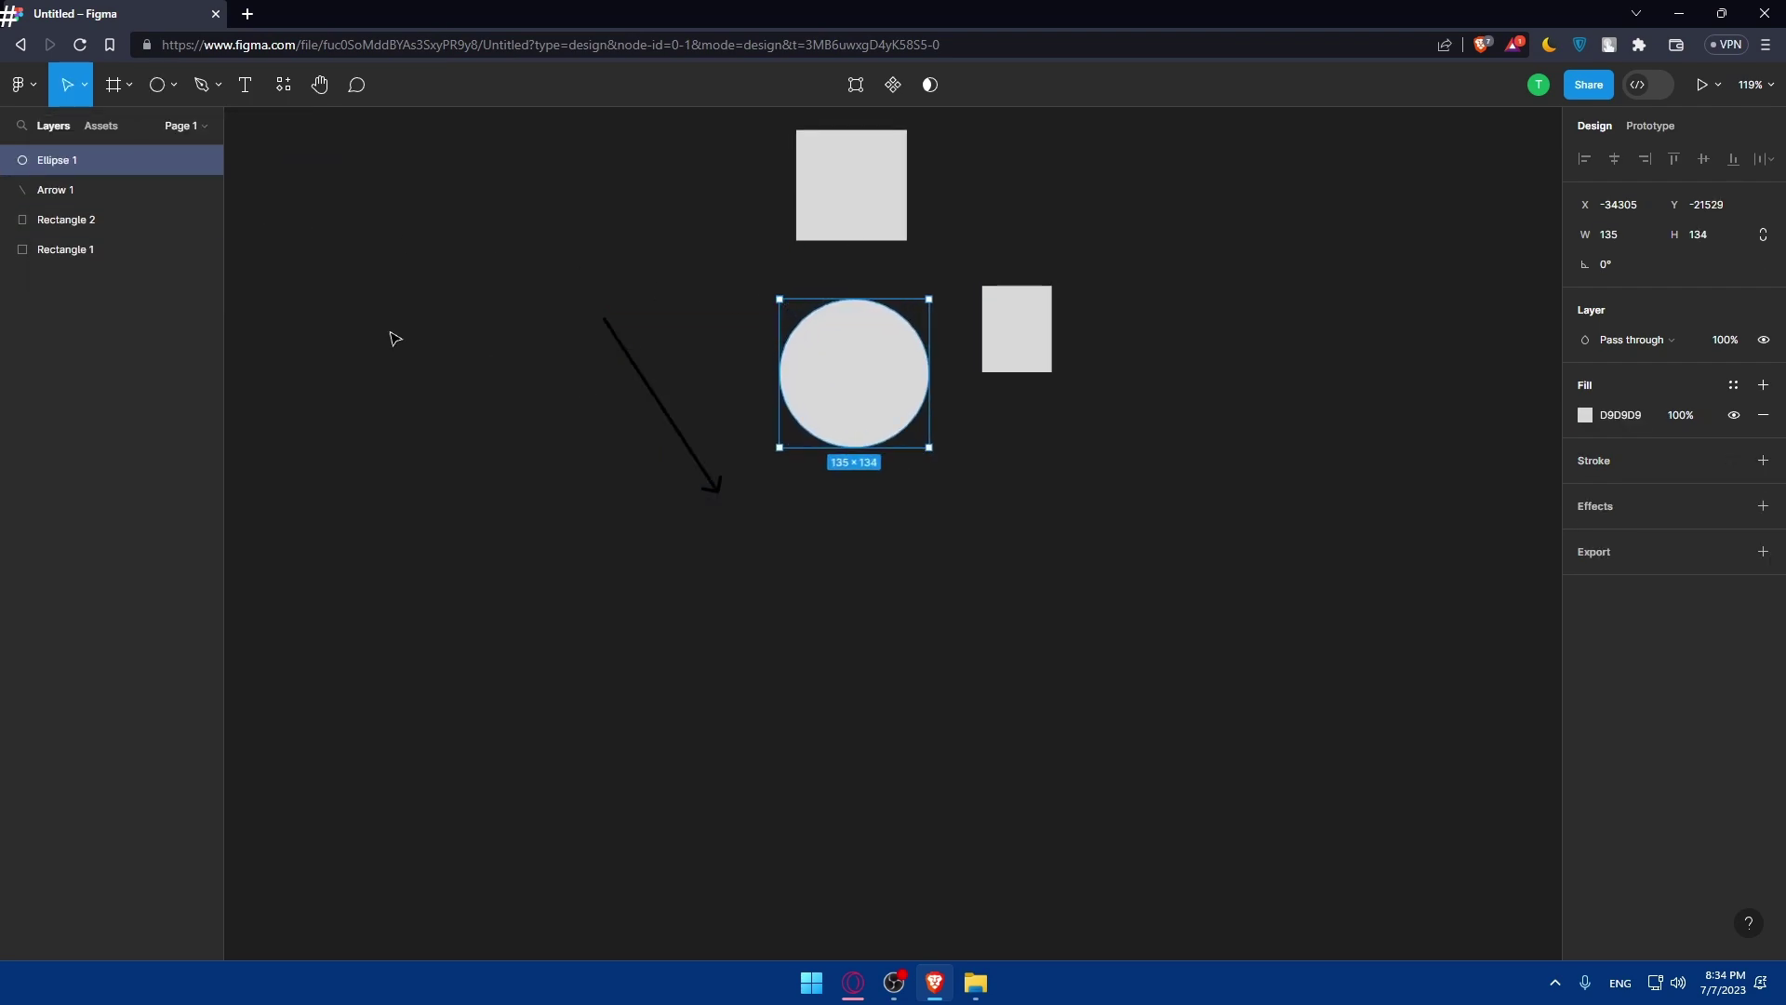
left_click(173, 85)
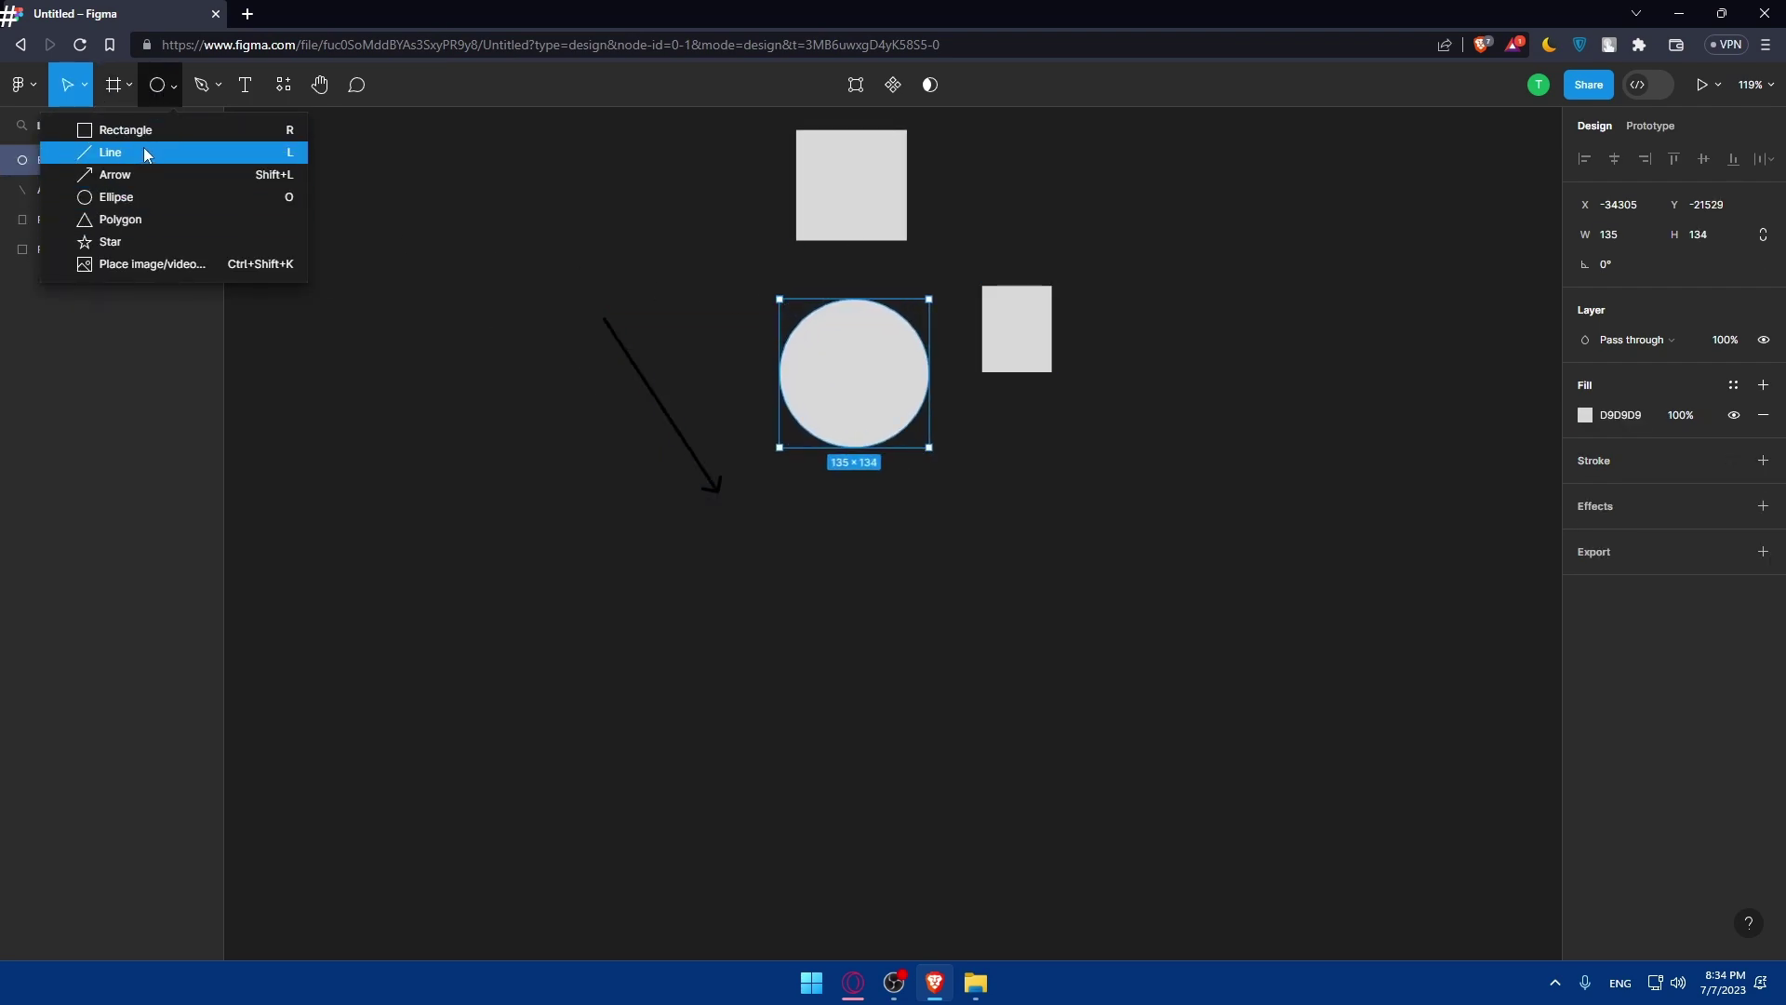
left_click(133, 220)
mouse_move(543, 186)
left_mouse_down()
mouse_move(720, 283)
mouse_move(727, 311)
left_mouse_up()
Draw a thin diagonal line below the small rectangle
left_click(175, 86)
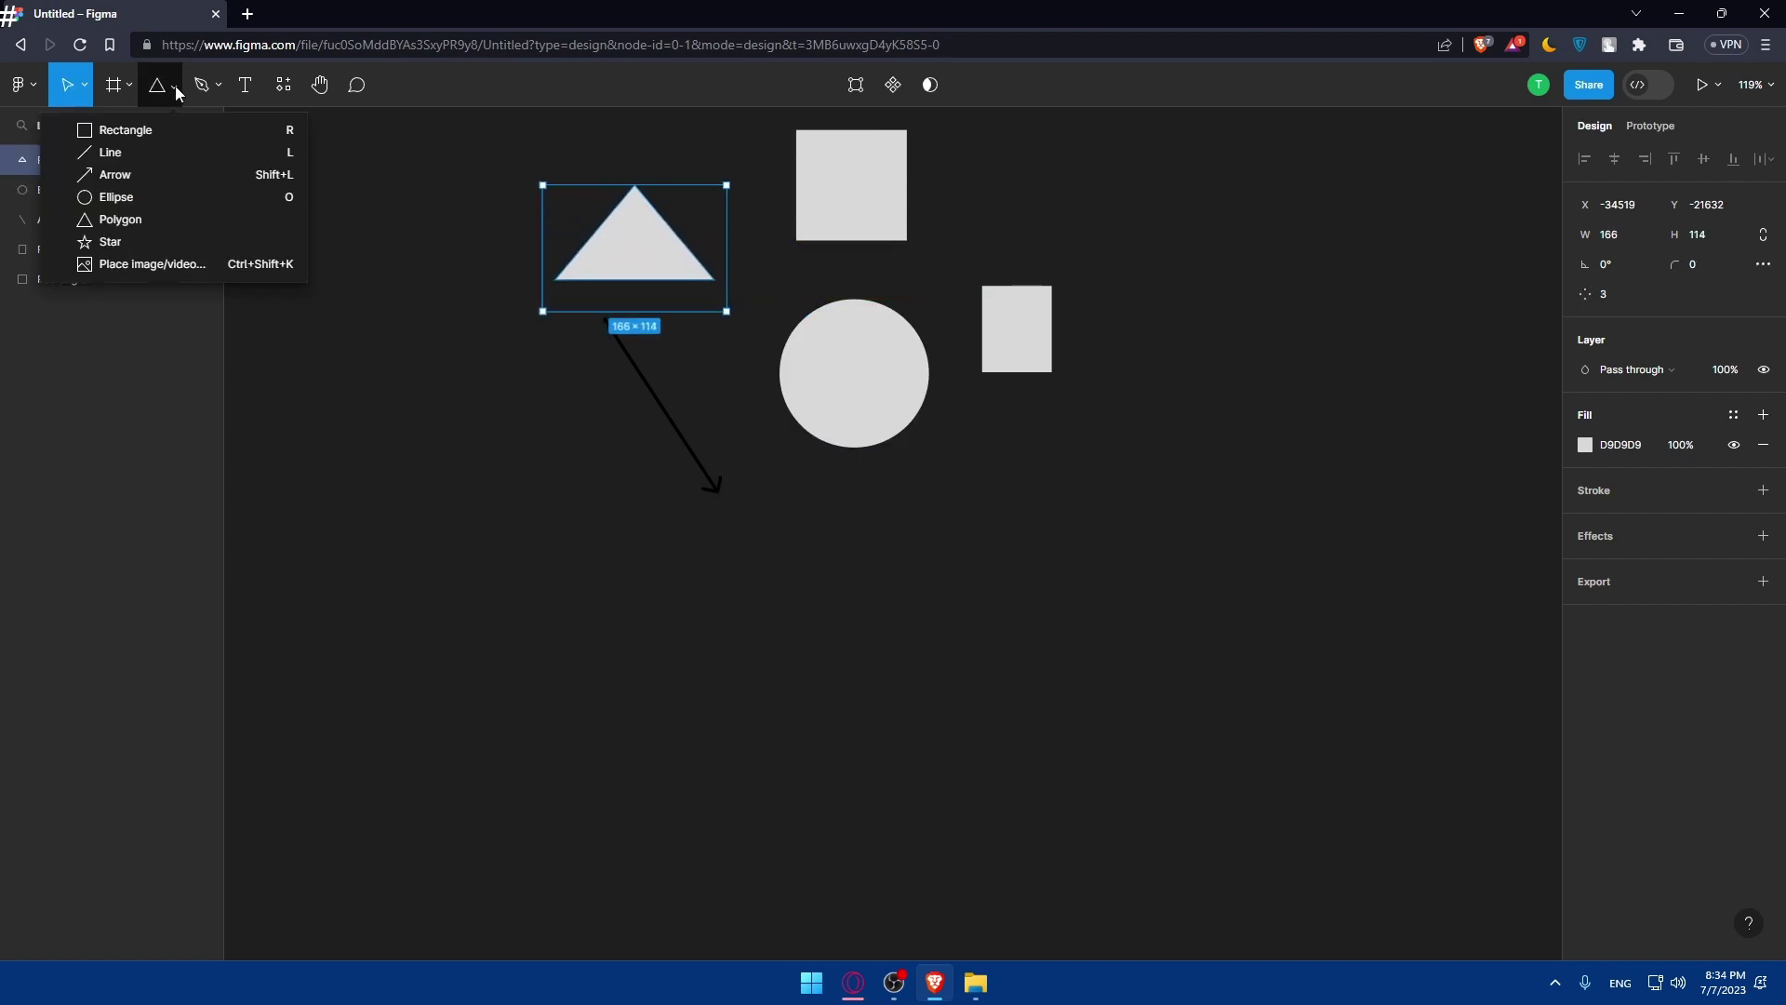
left_click(126, 158)
left_click_drag(1043, 491, 968, 651)
left_click(883, 603)
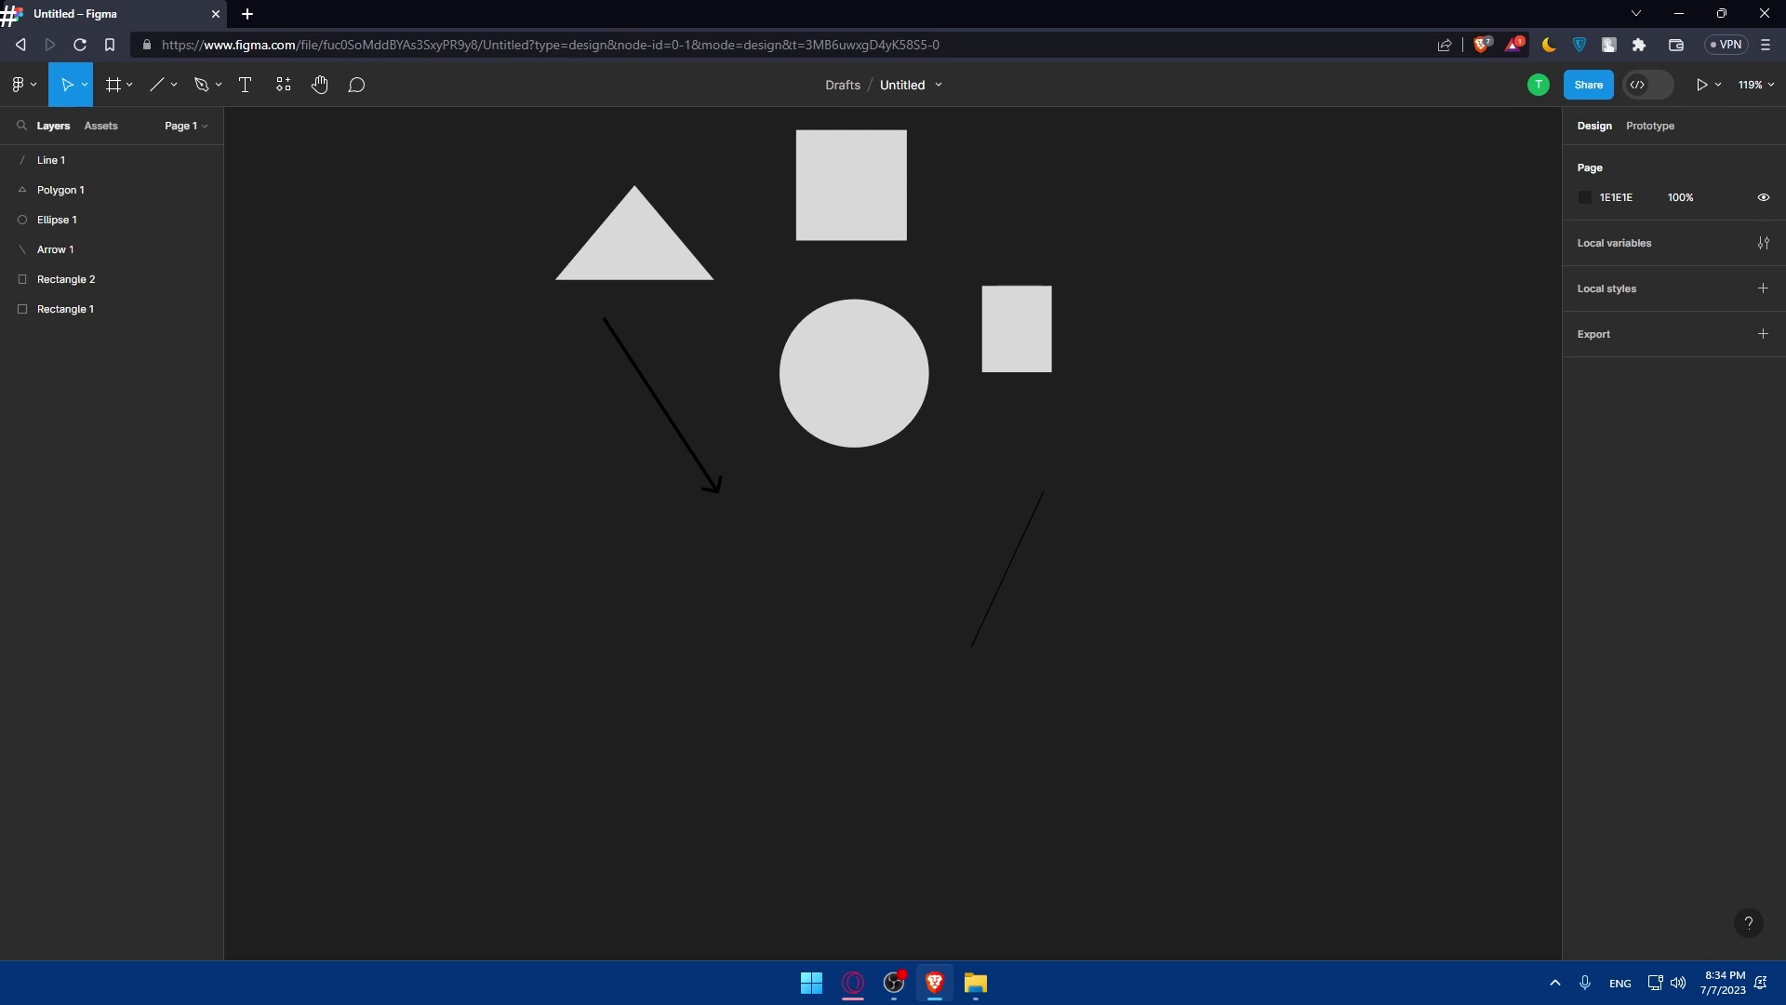
key("ctrl+minus")
key("ctrl+minus")
left_click(1750, 84)
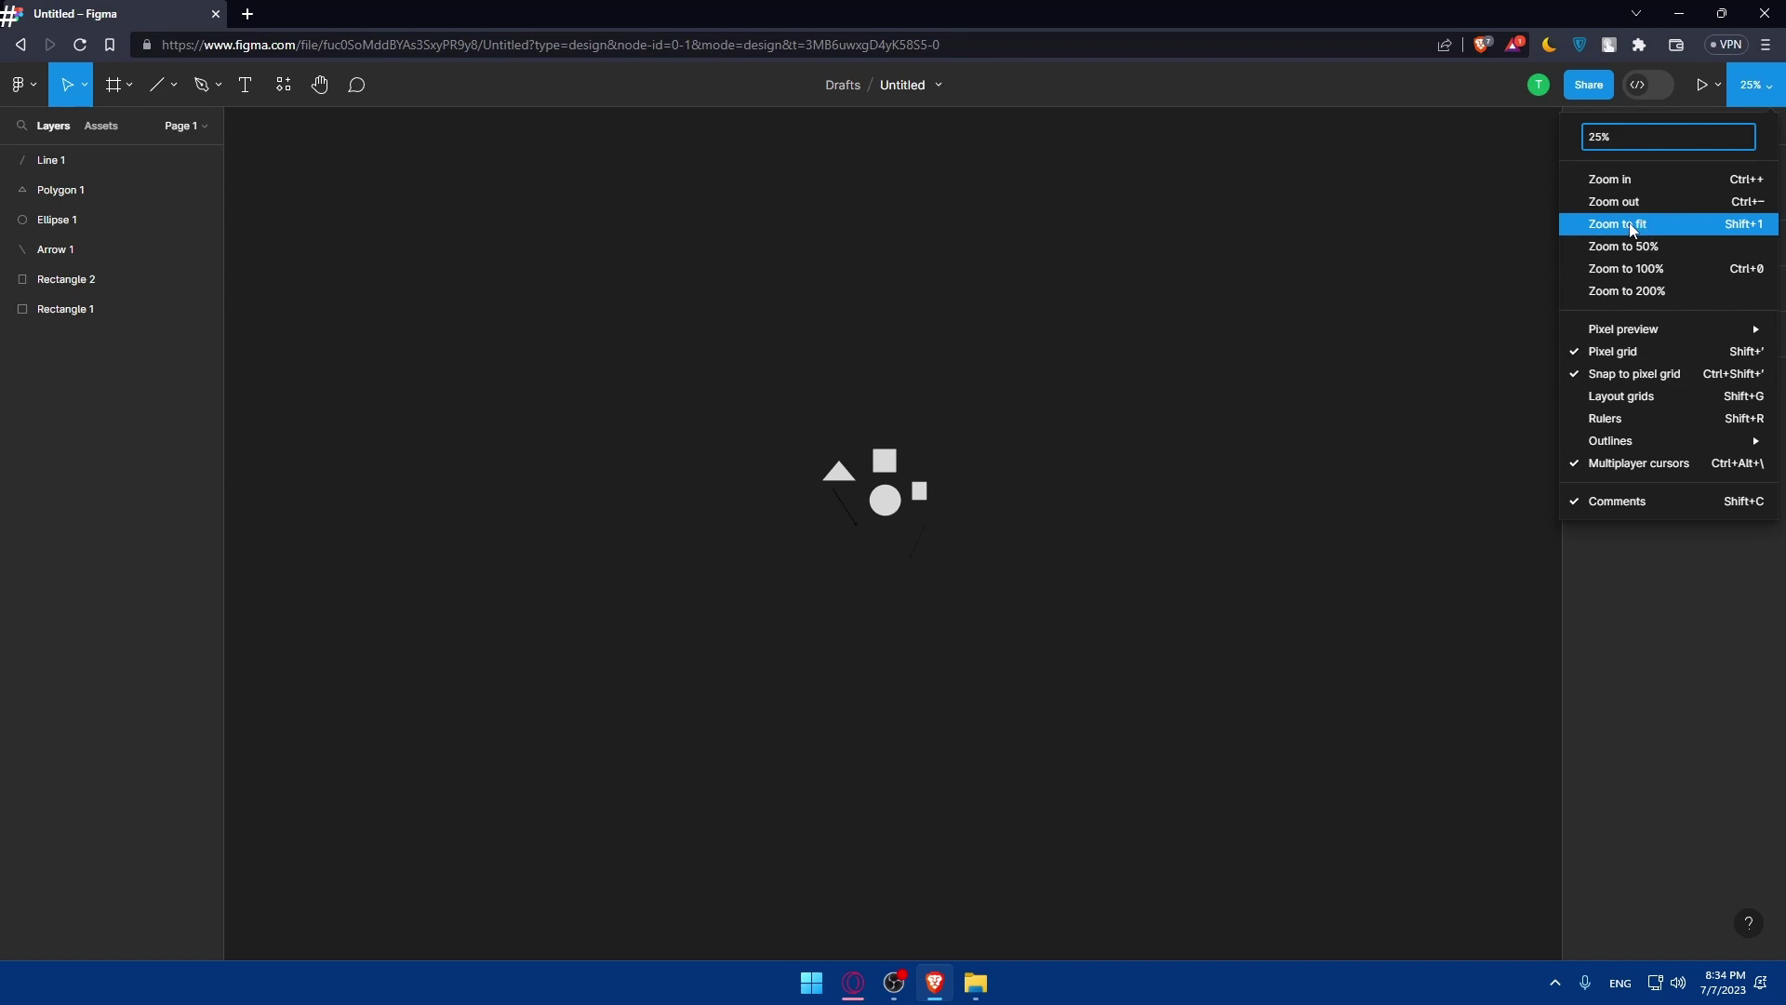
Zoom to fit and drag Line 1 up and left, just below the small rectangle
left_click(1180, 272)
key("shift+1")
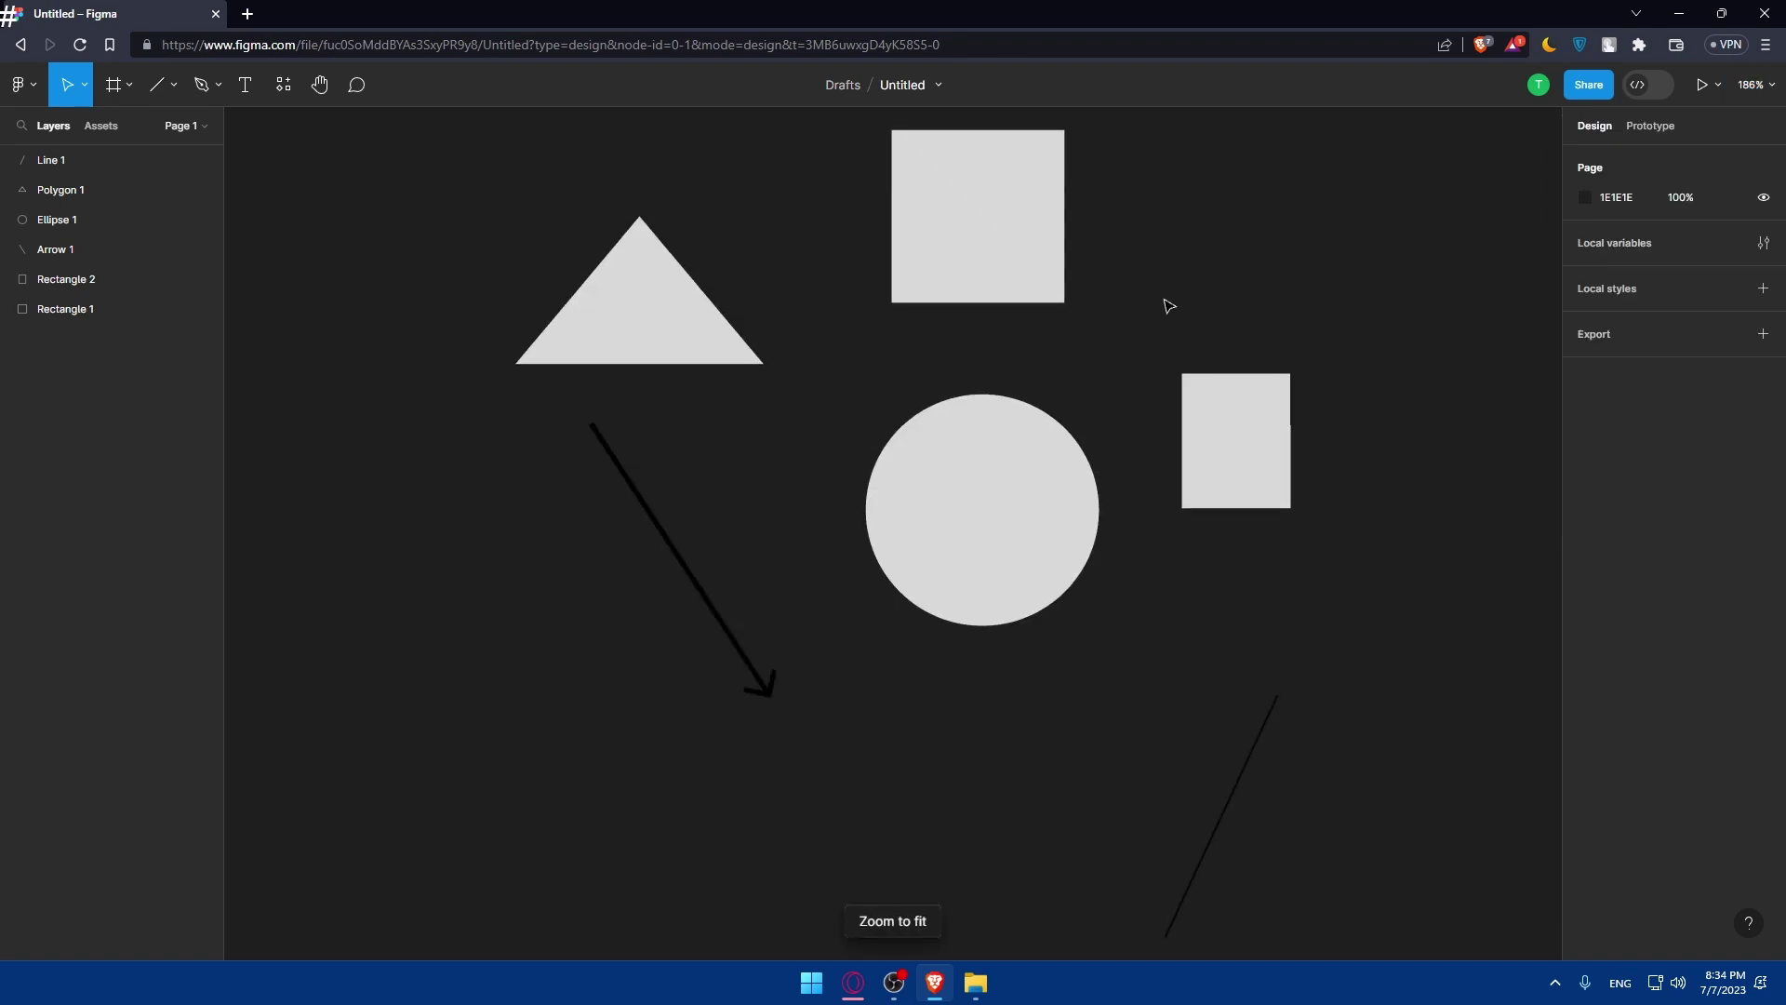
left_click_drag(1240, 781, 1150, 626)
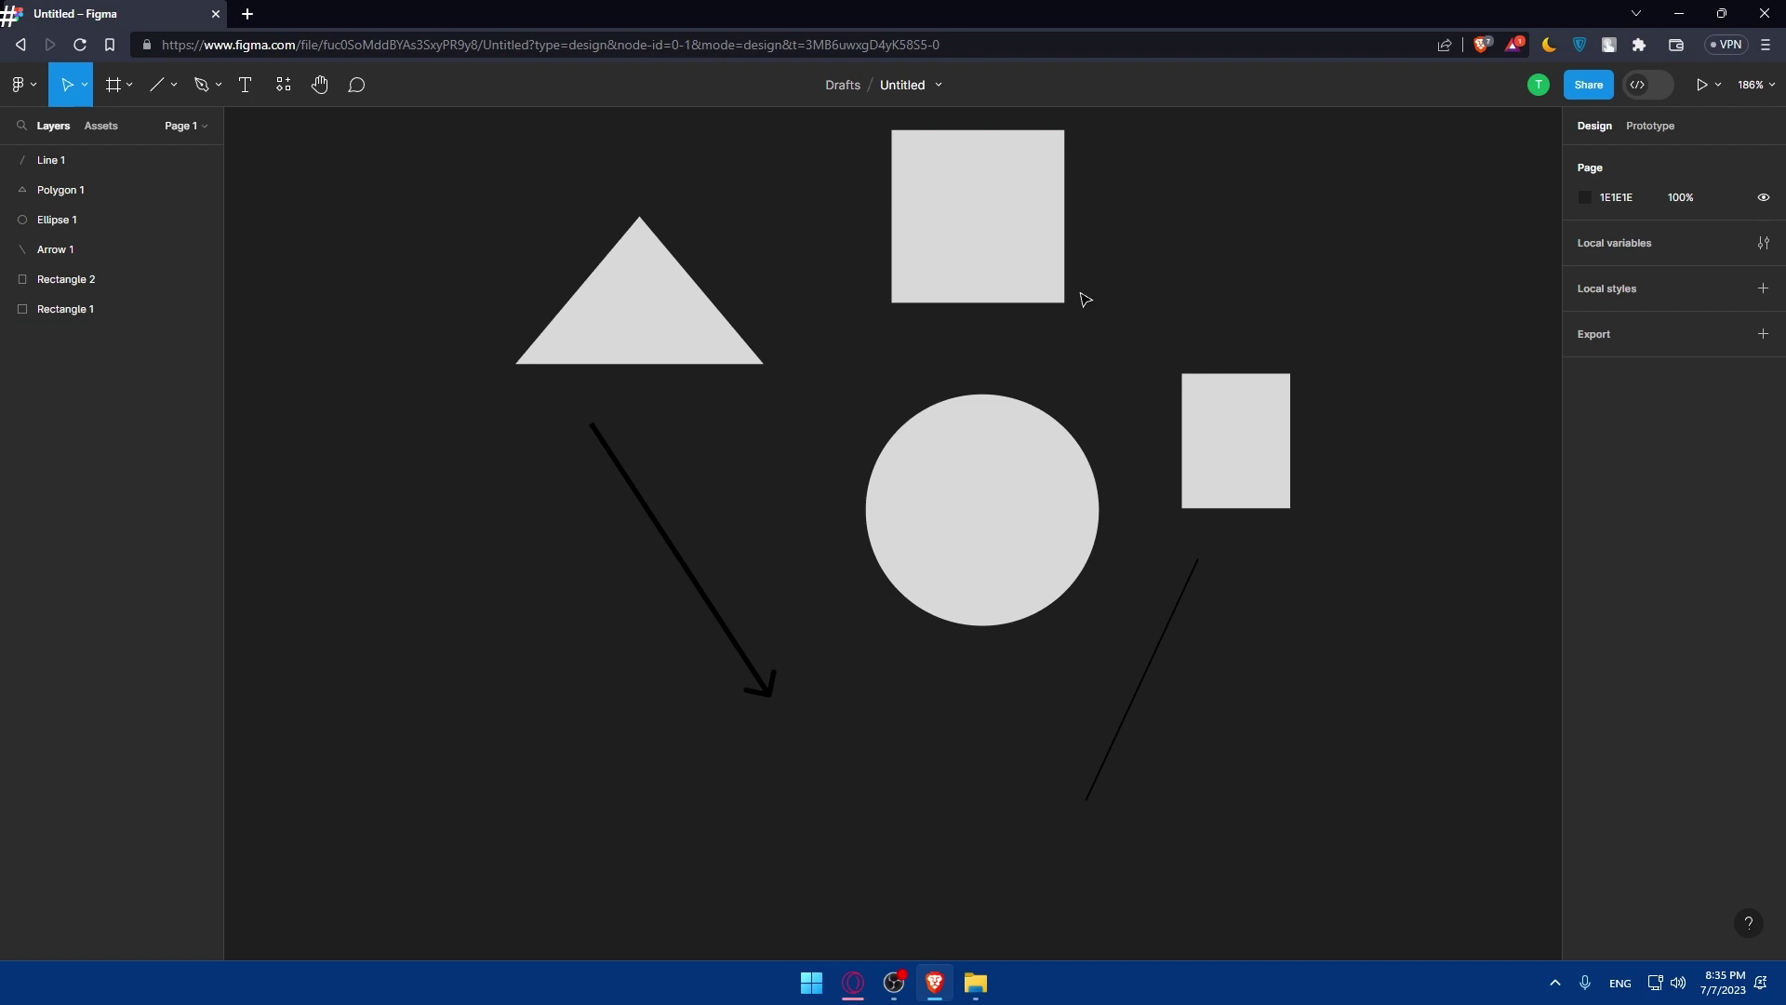
left_click(853, 983)
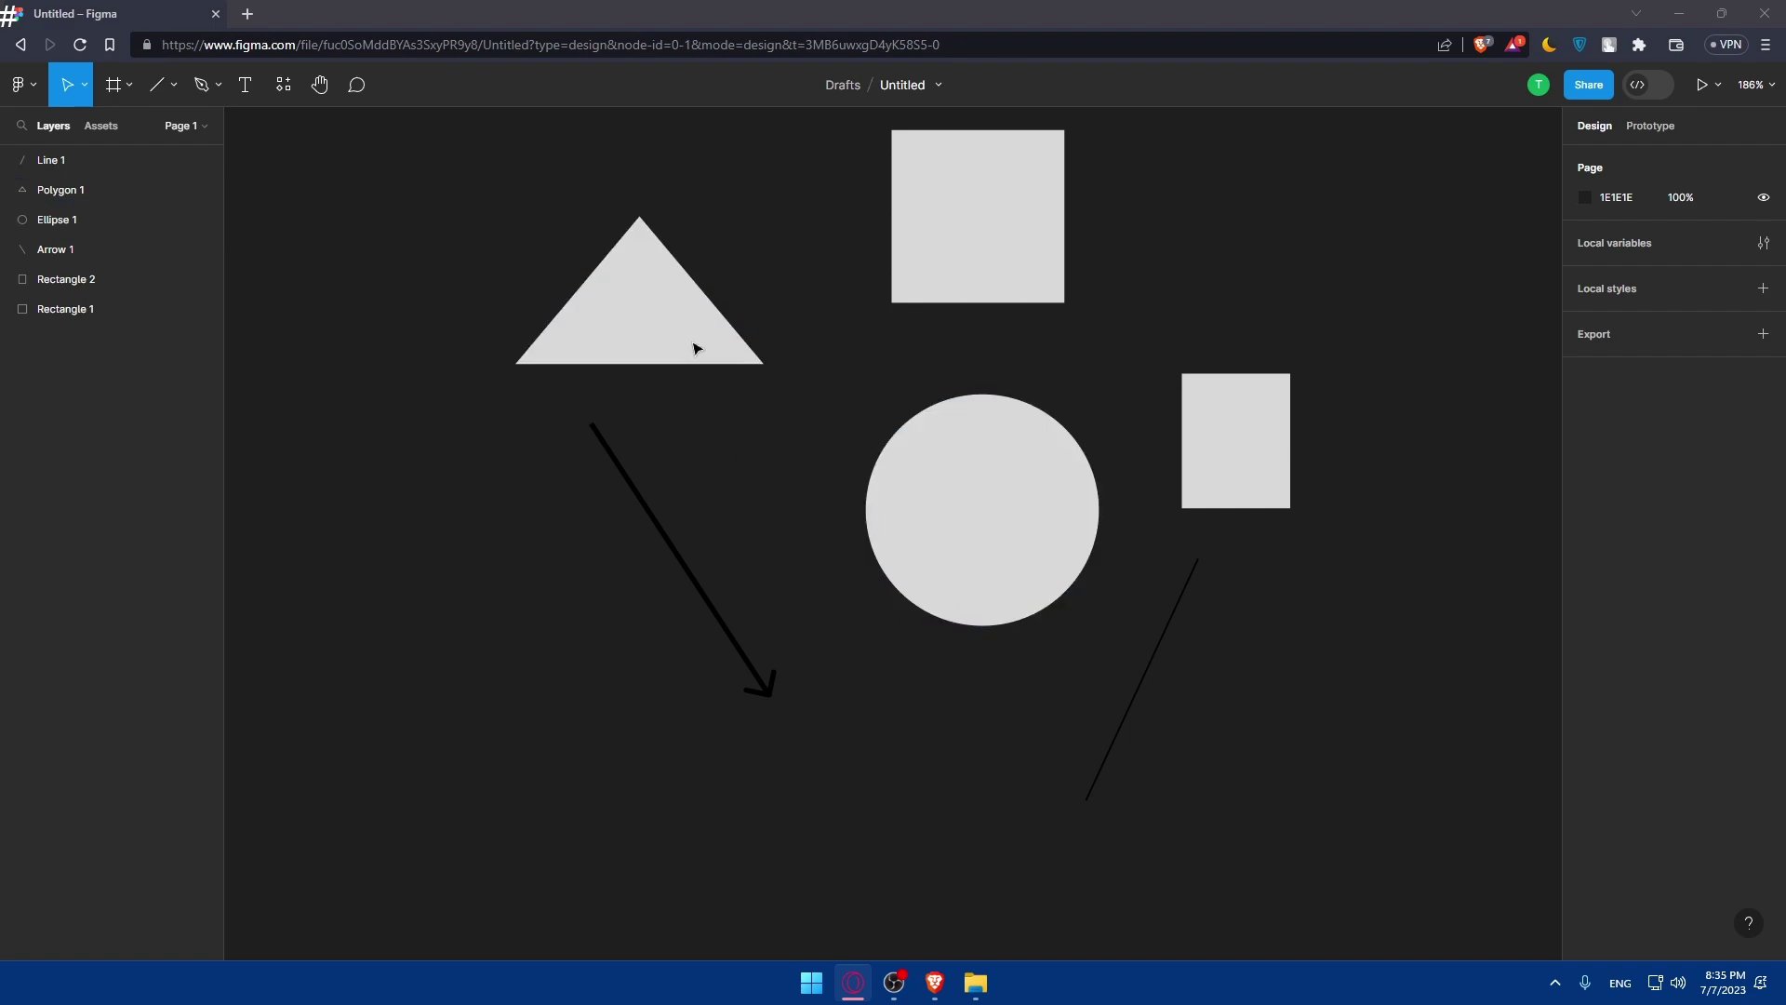
Add a text box reading 'jhdvfjhdbs' left of the triangle and exit text editing
left_click(245, 85)
left_click_drag(311, 216, 424, 330)
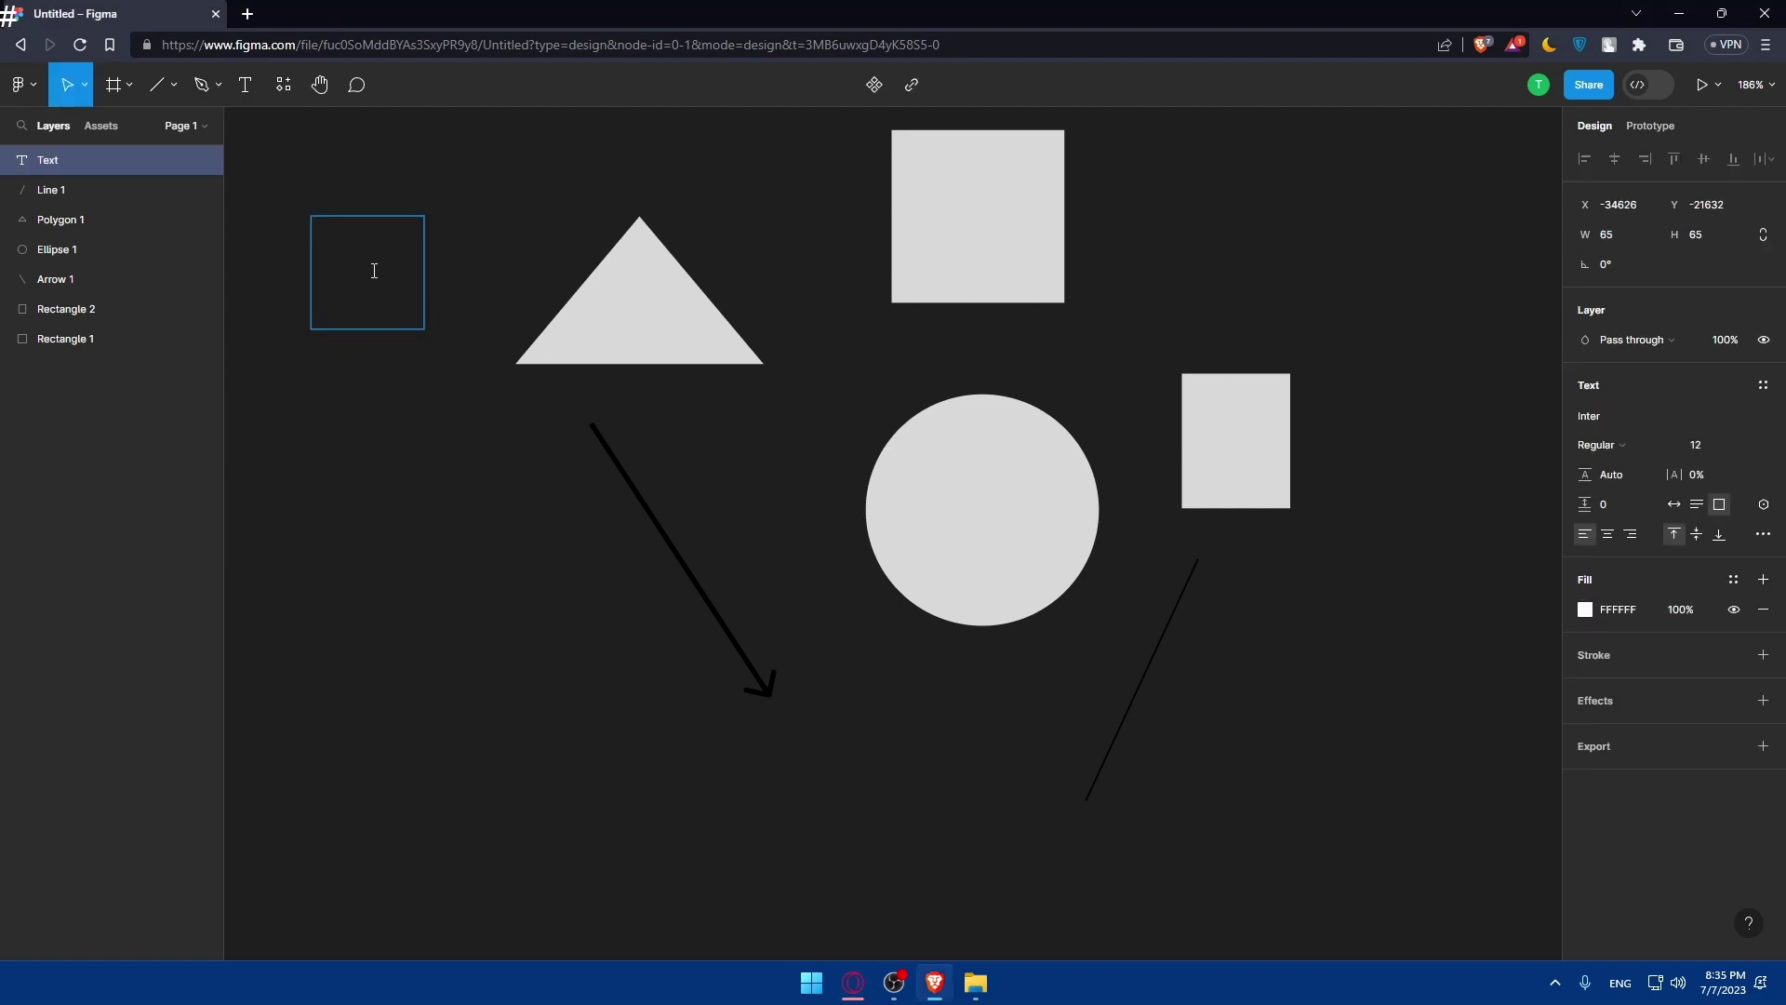
type("jhdvfjhdbs")
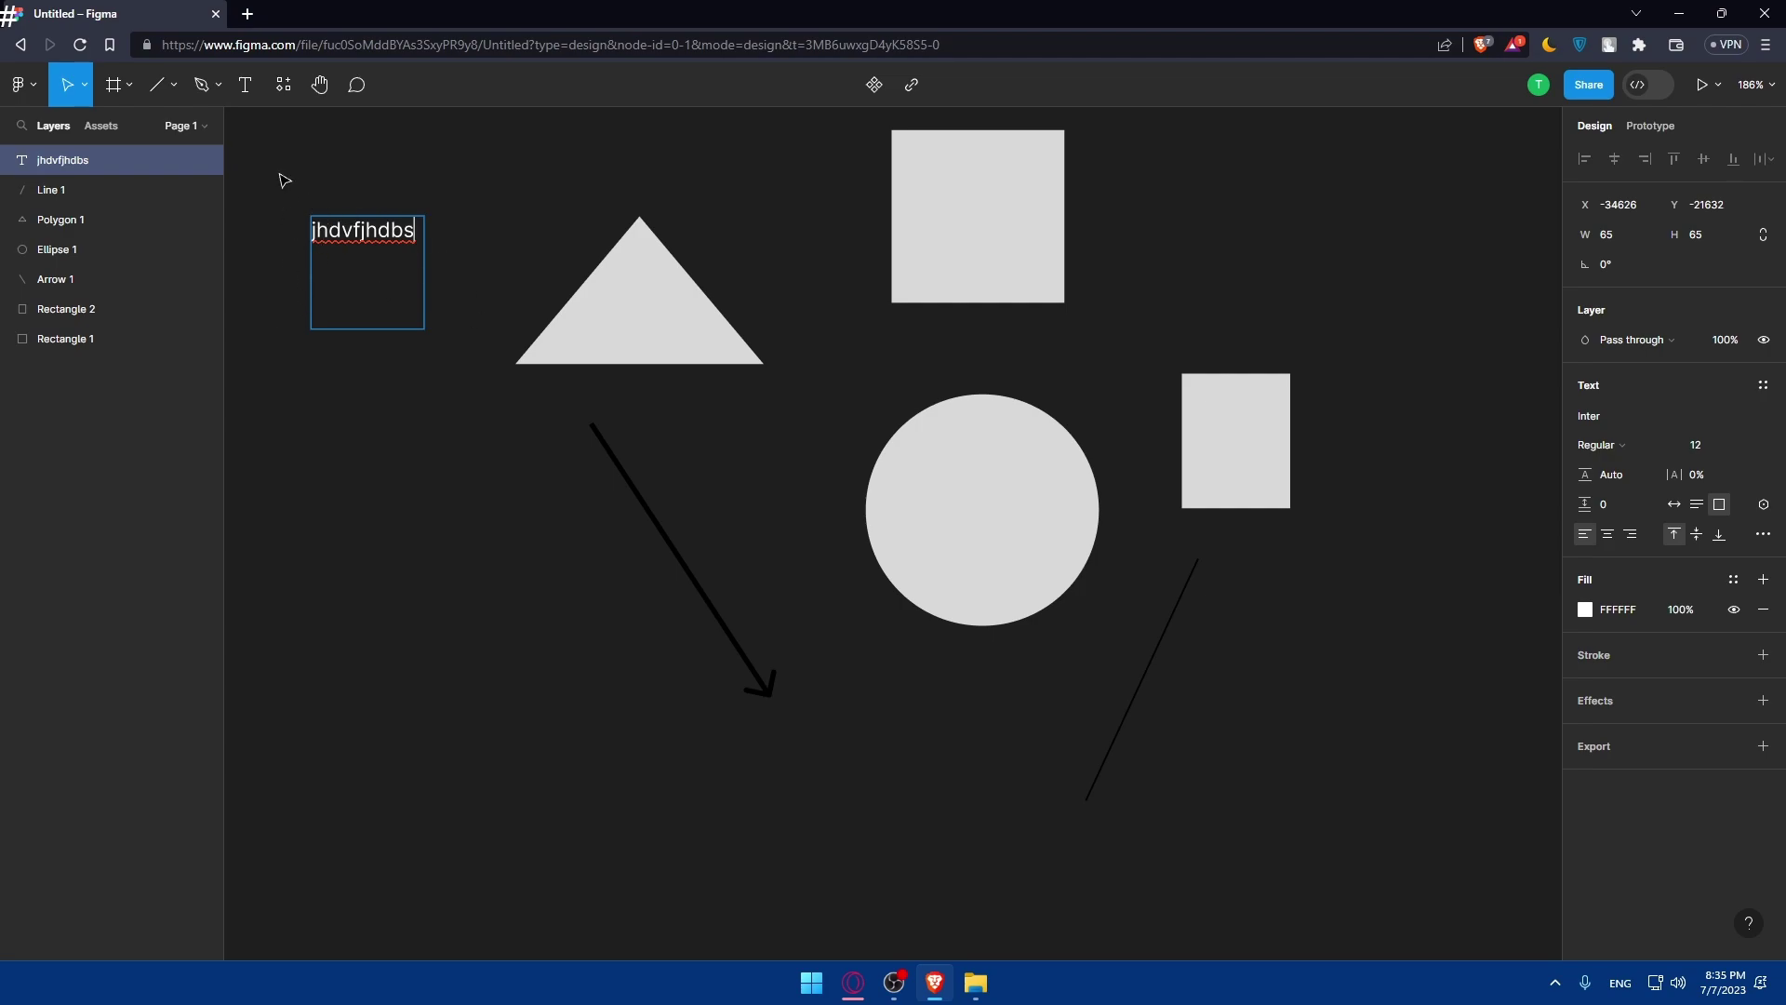
left_click(30, 90)
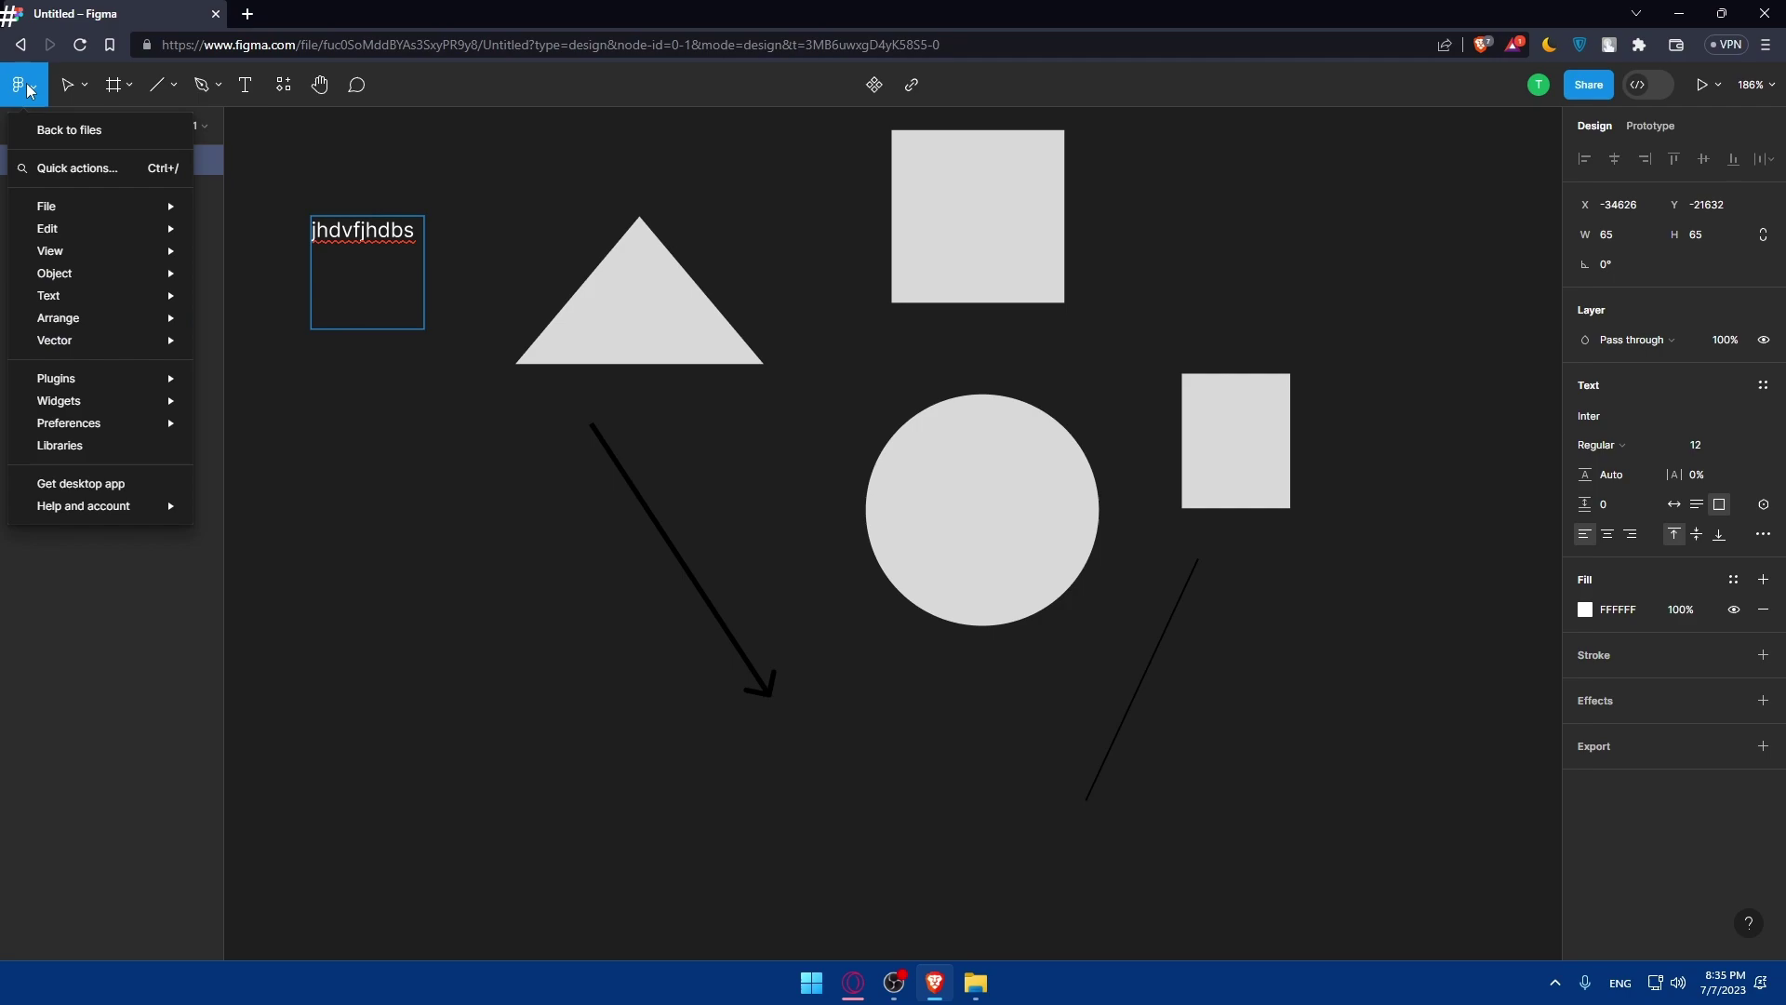
left_click(70, 87)
left_click(83, 85)
left_click(83, 85)
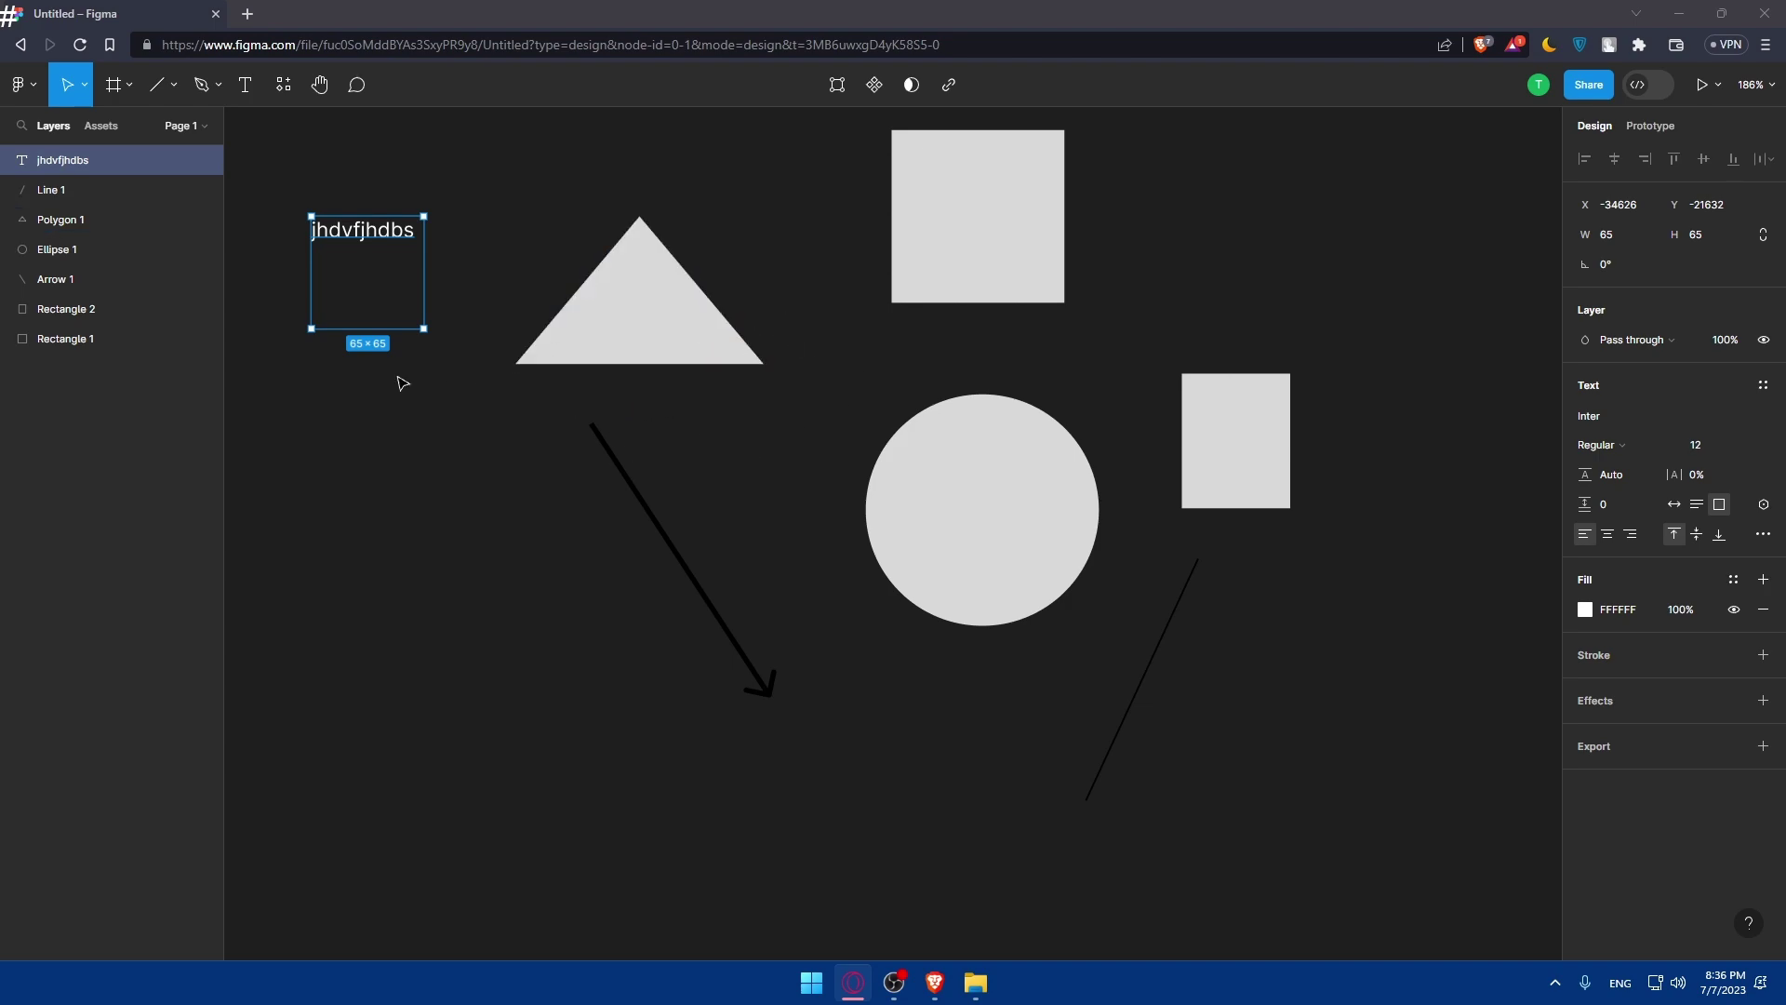
scroll(710, 354, "down", 1)
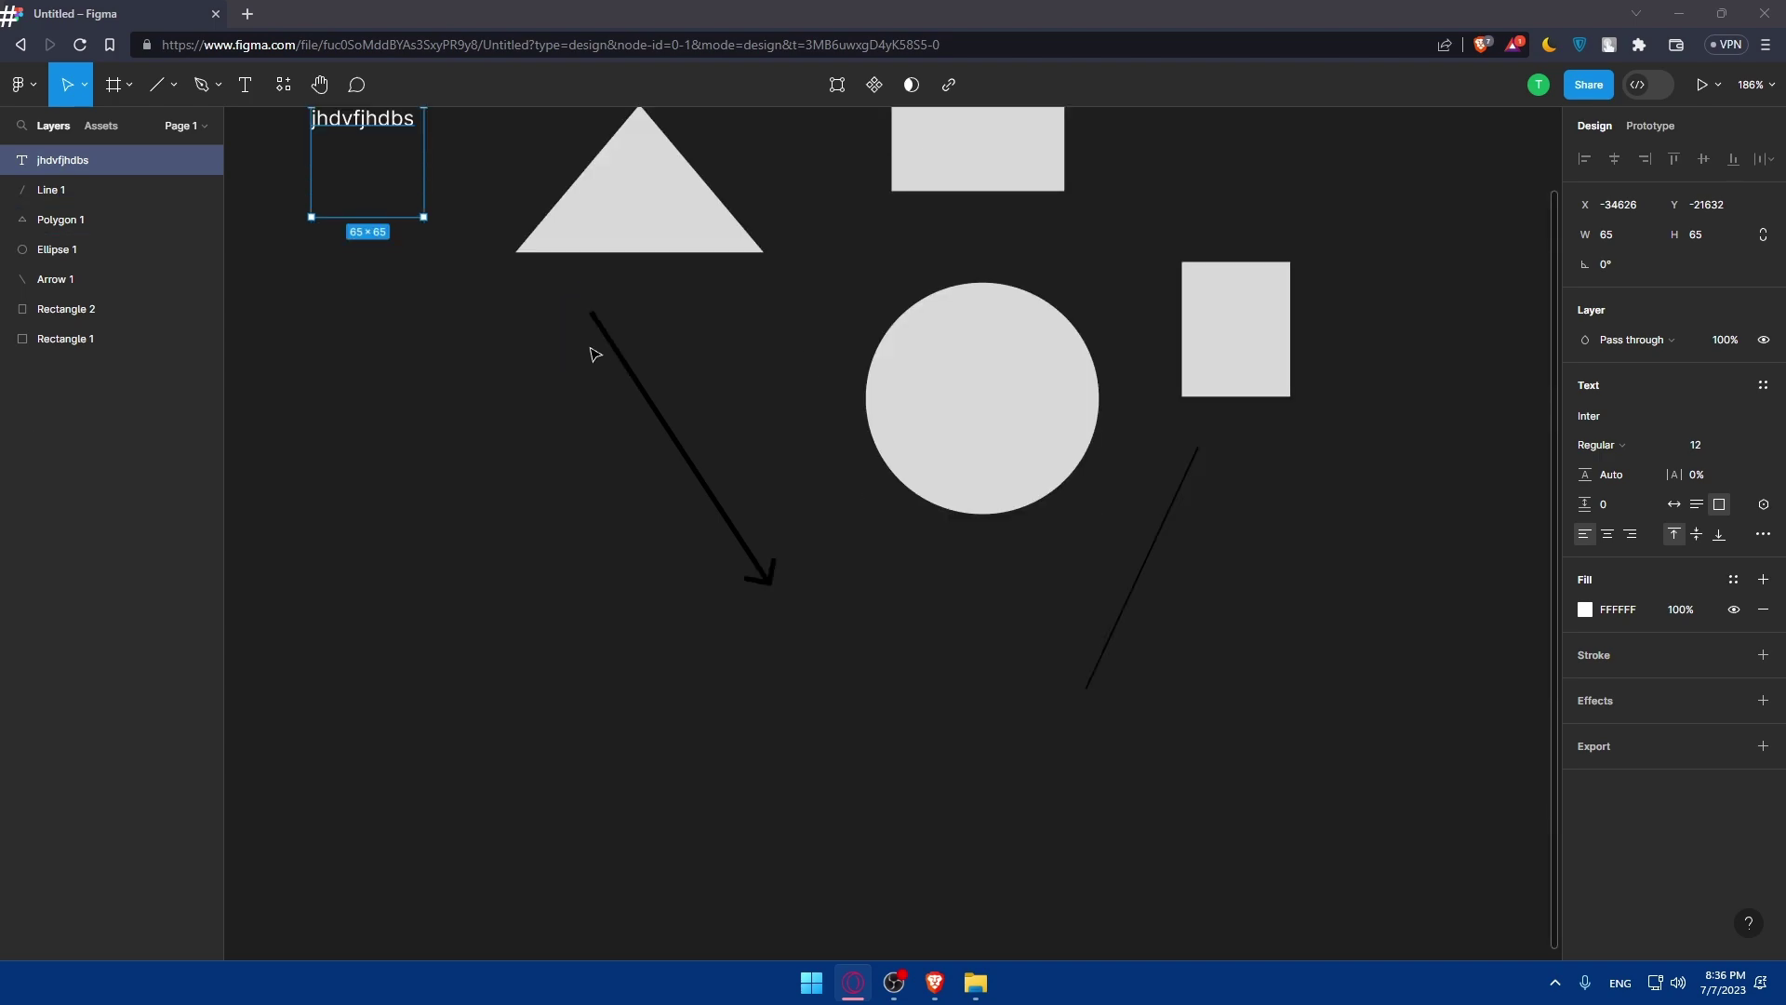
scroll(719, 370, "up", 1)
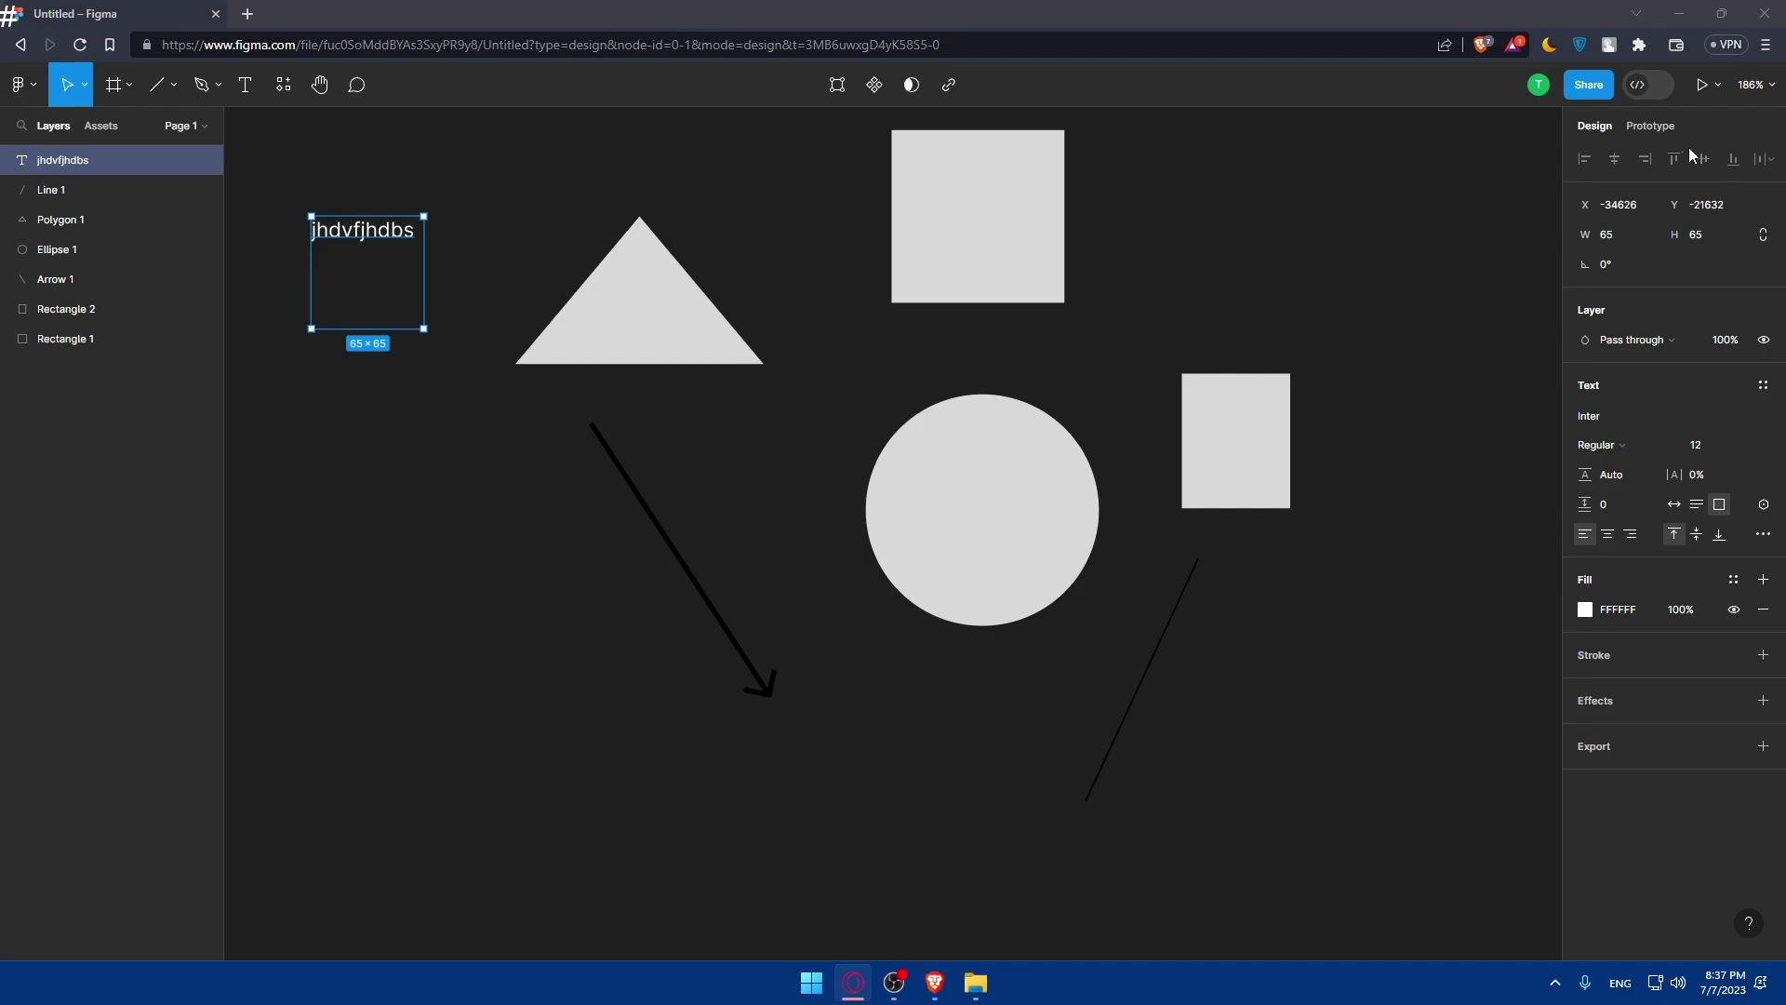
Reveal the prototype device and background settings and dismiss both help cards
left_click(1649, 125)
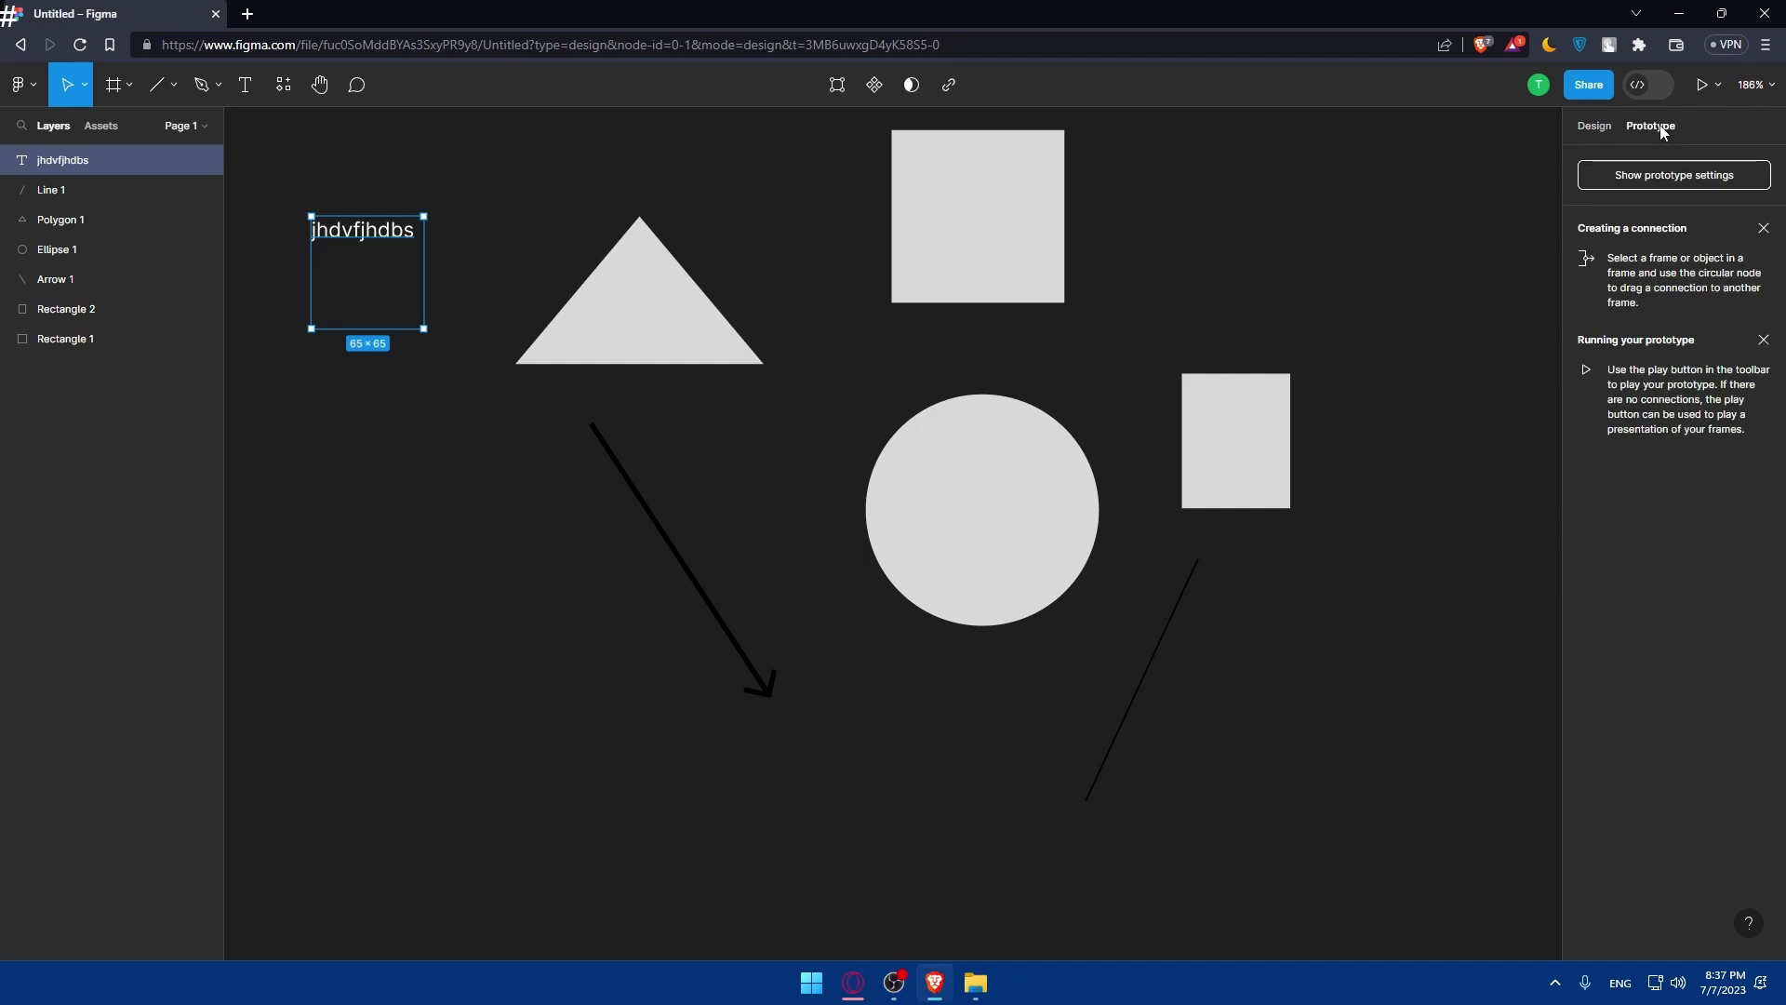
left_click(1672, 175)
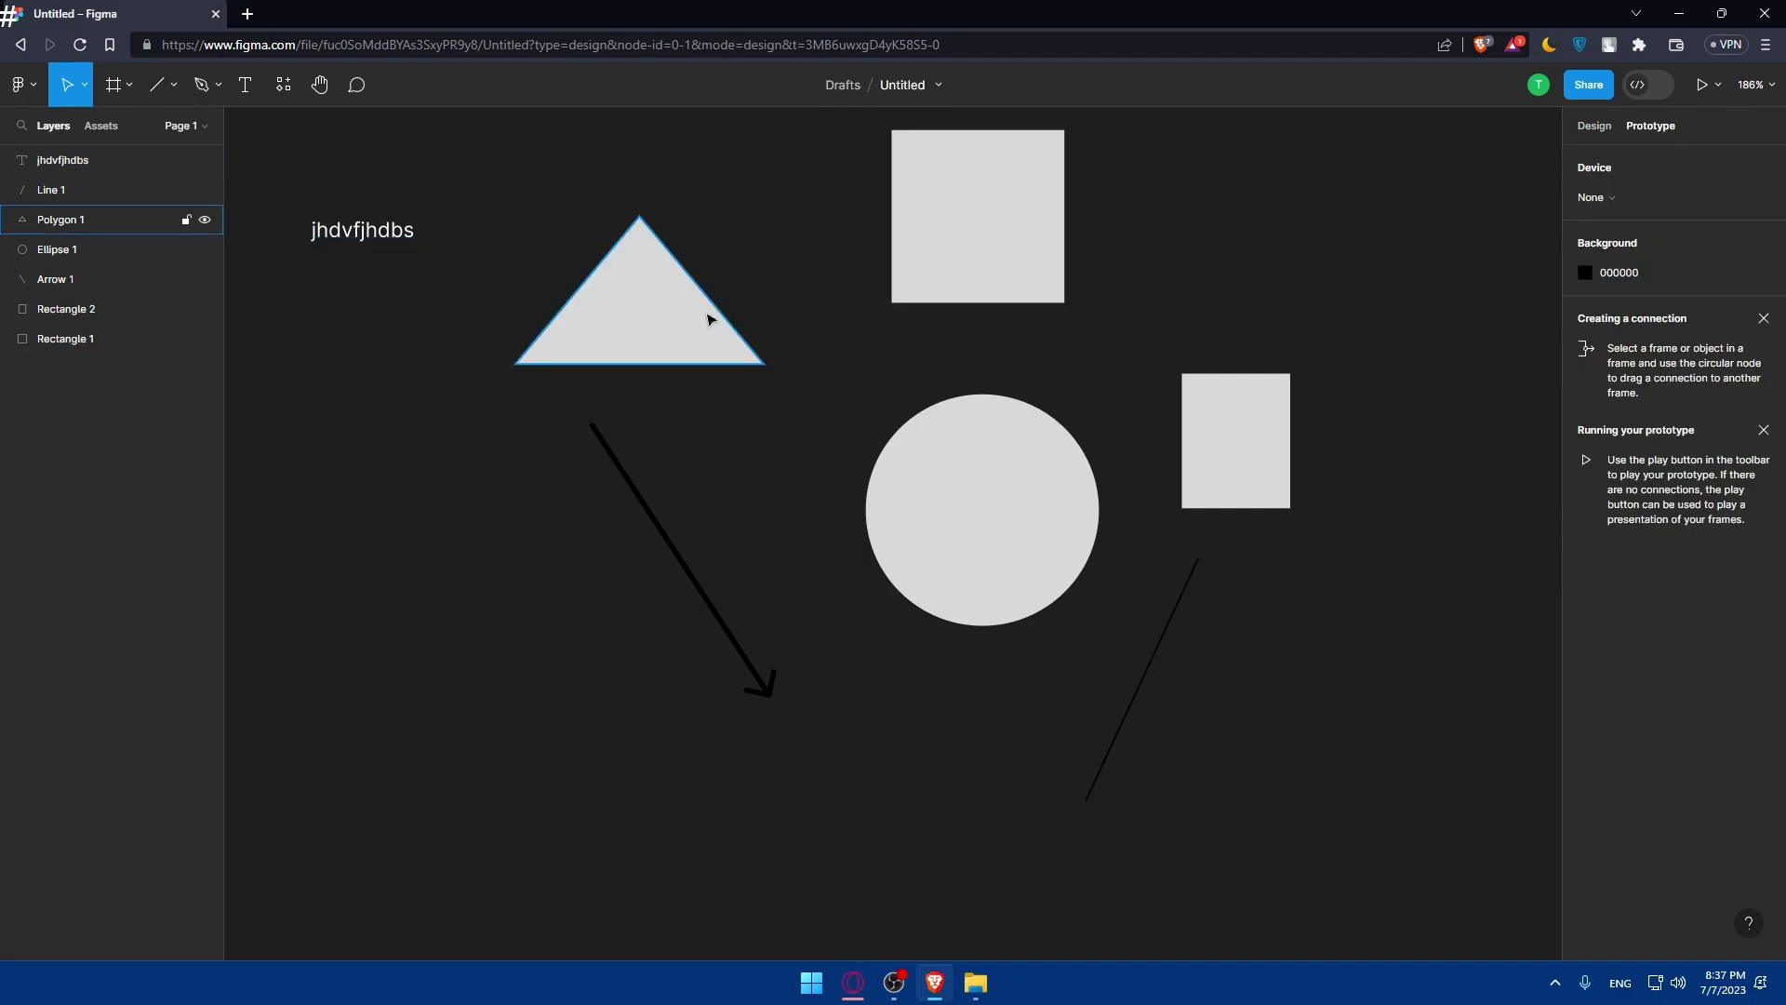
left_click(1596, 126)
left_click(1650, 125)
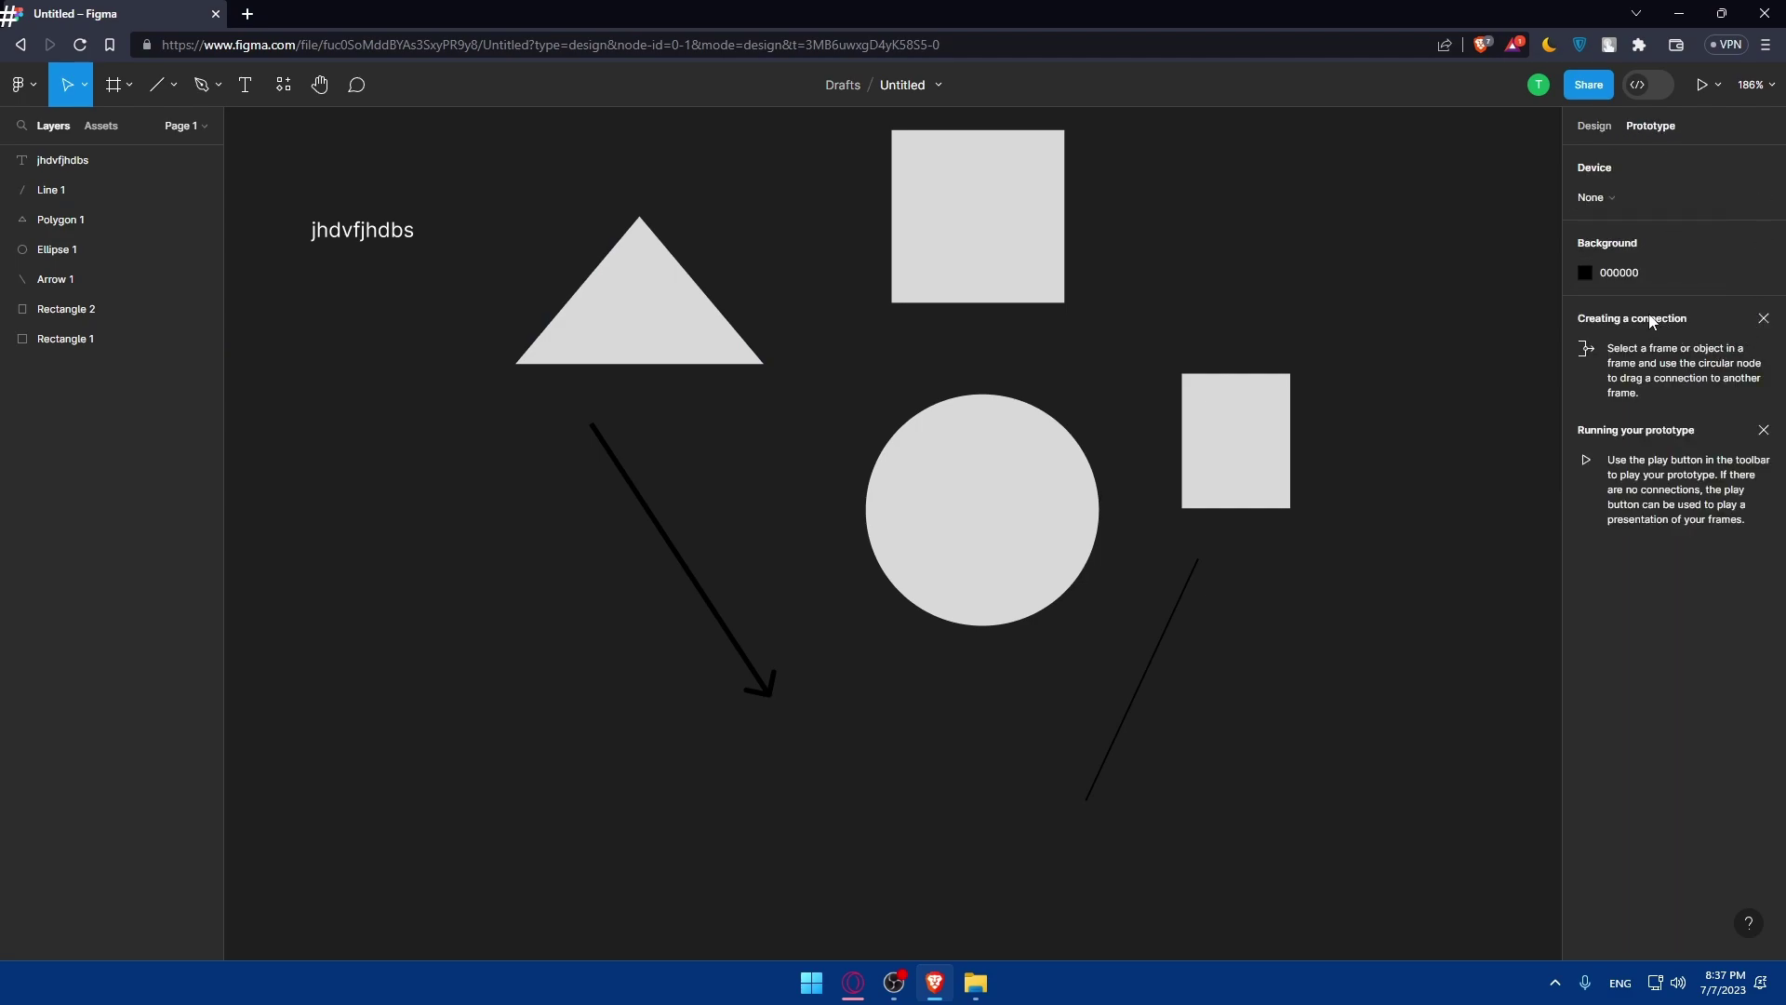
left_click(1763, 319)
left_click(1762, 320)
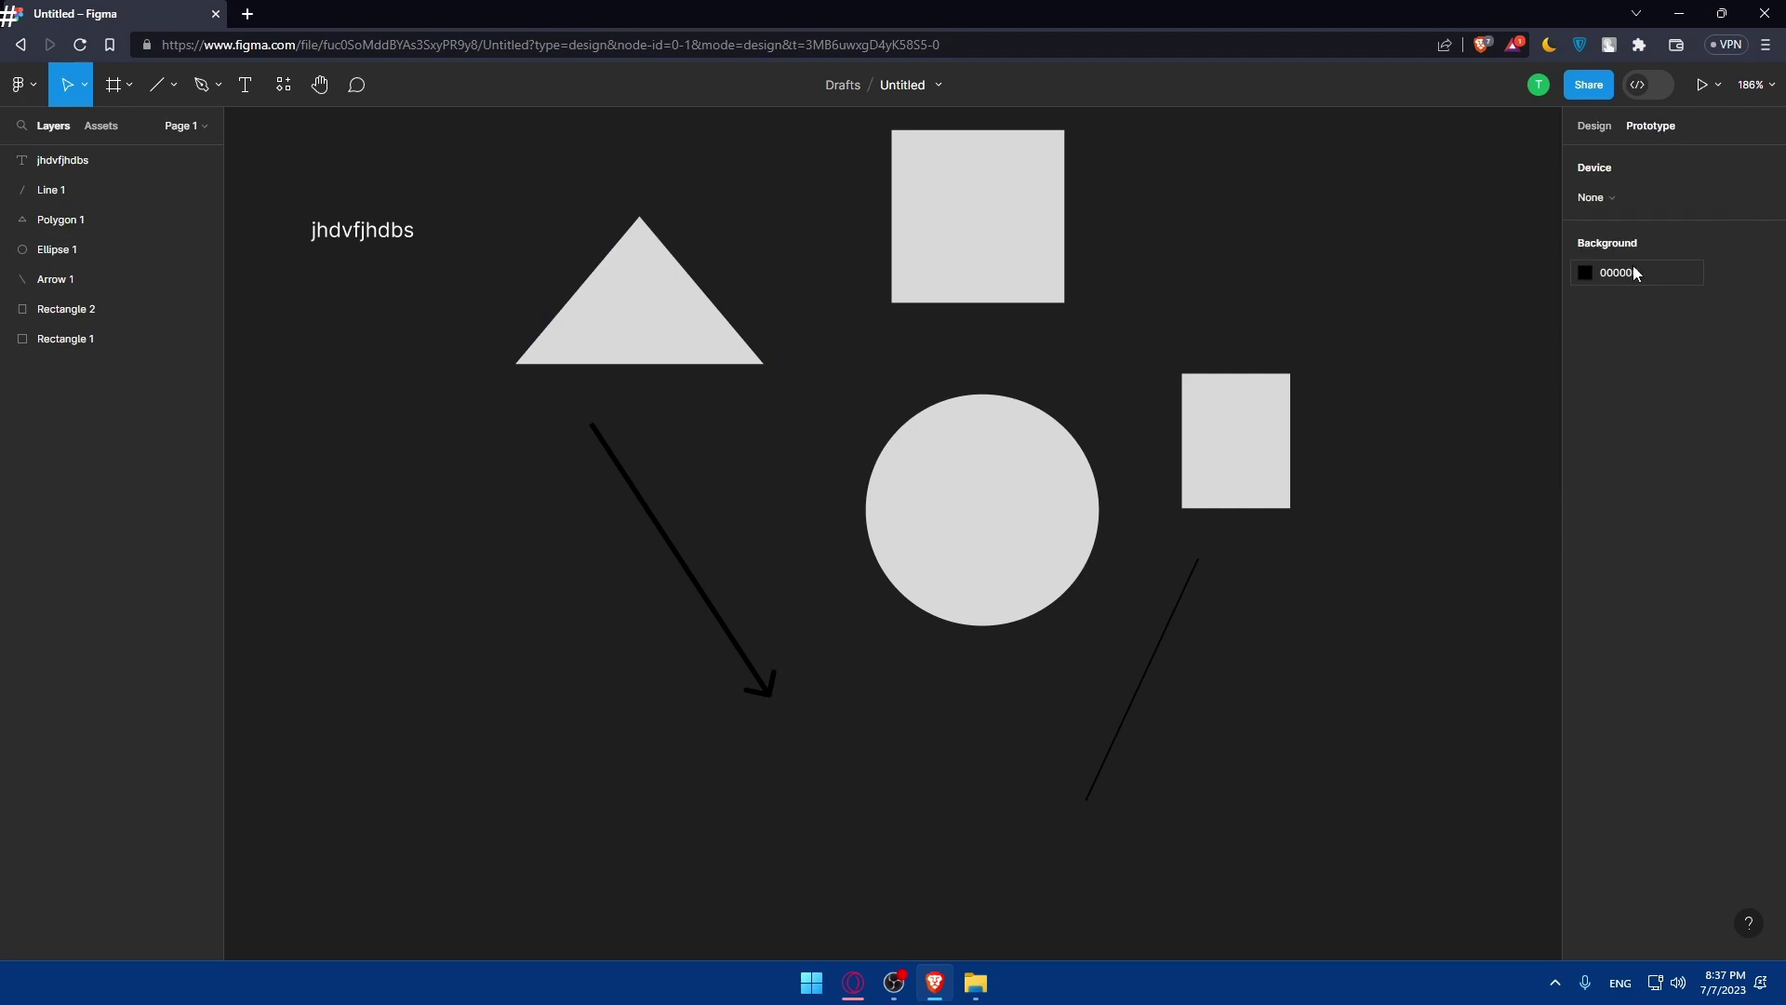
Try iPhone 14 Plus, then TV, as the prototype preview device
left_click(1599, 197)
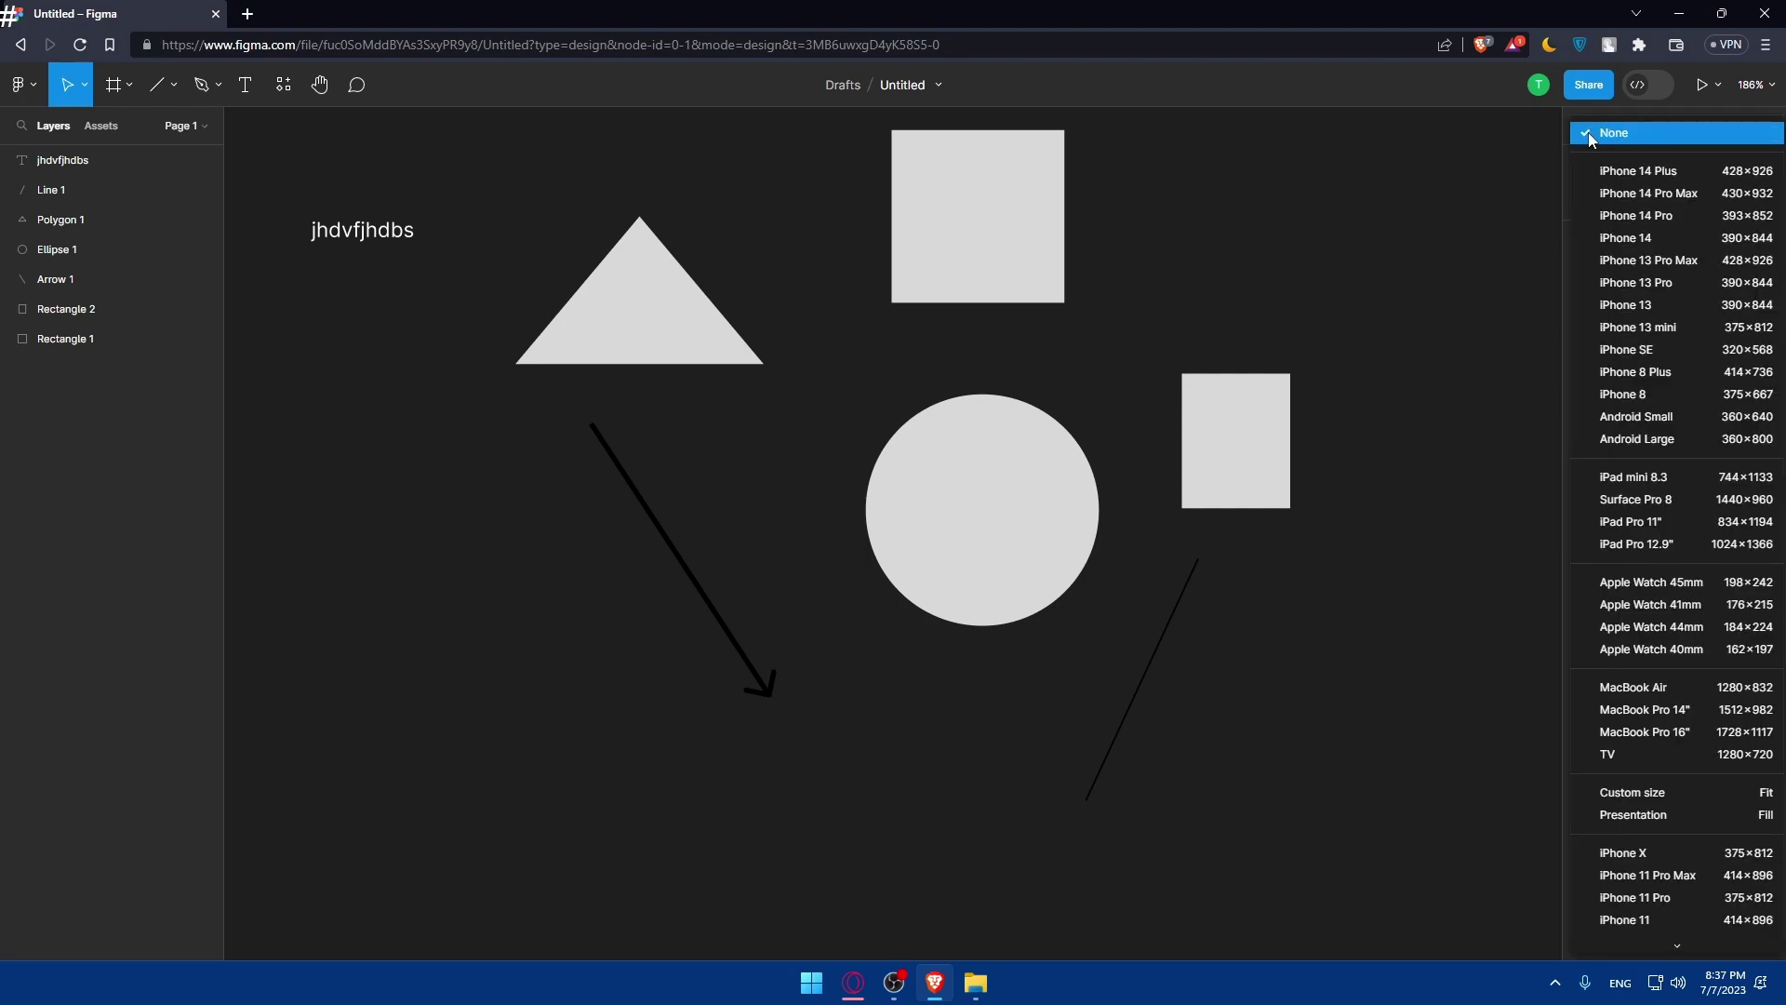
left_click(1664, 176)
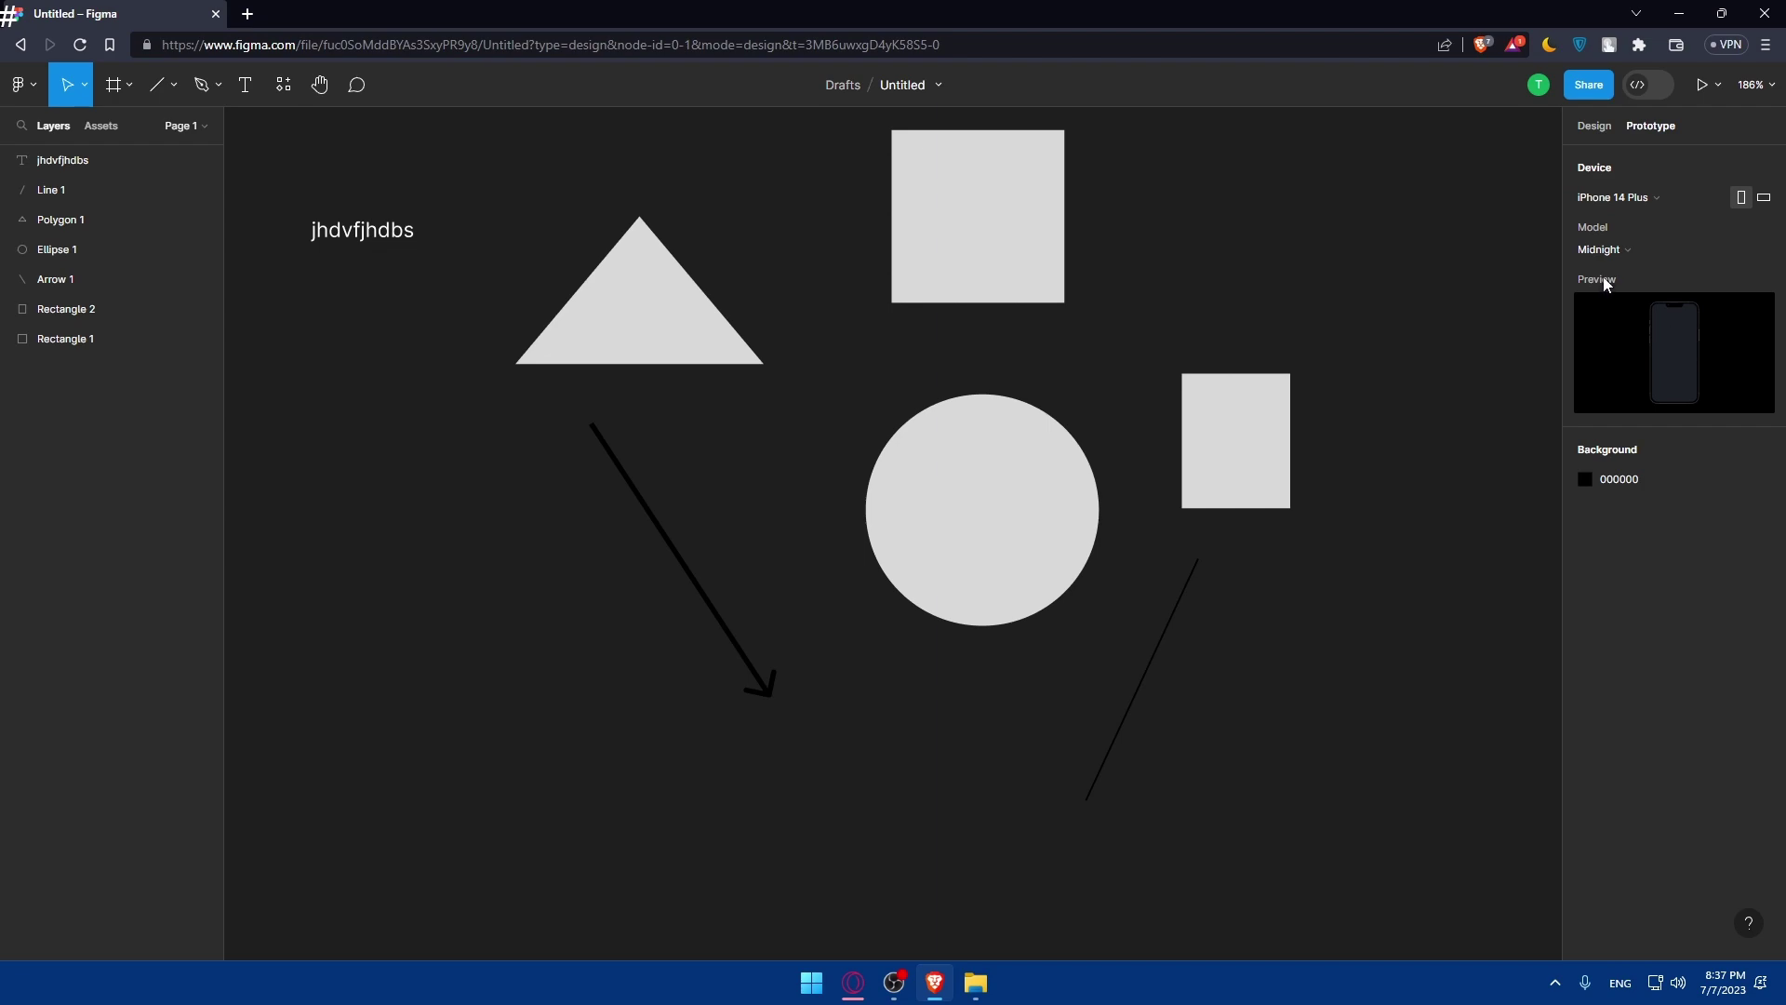
left_click(1635, 199)
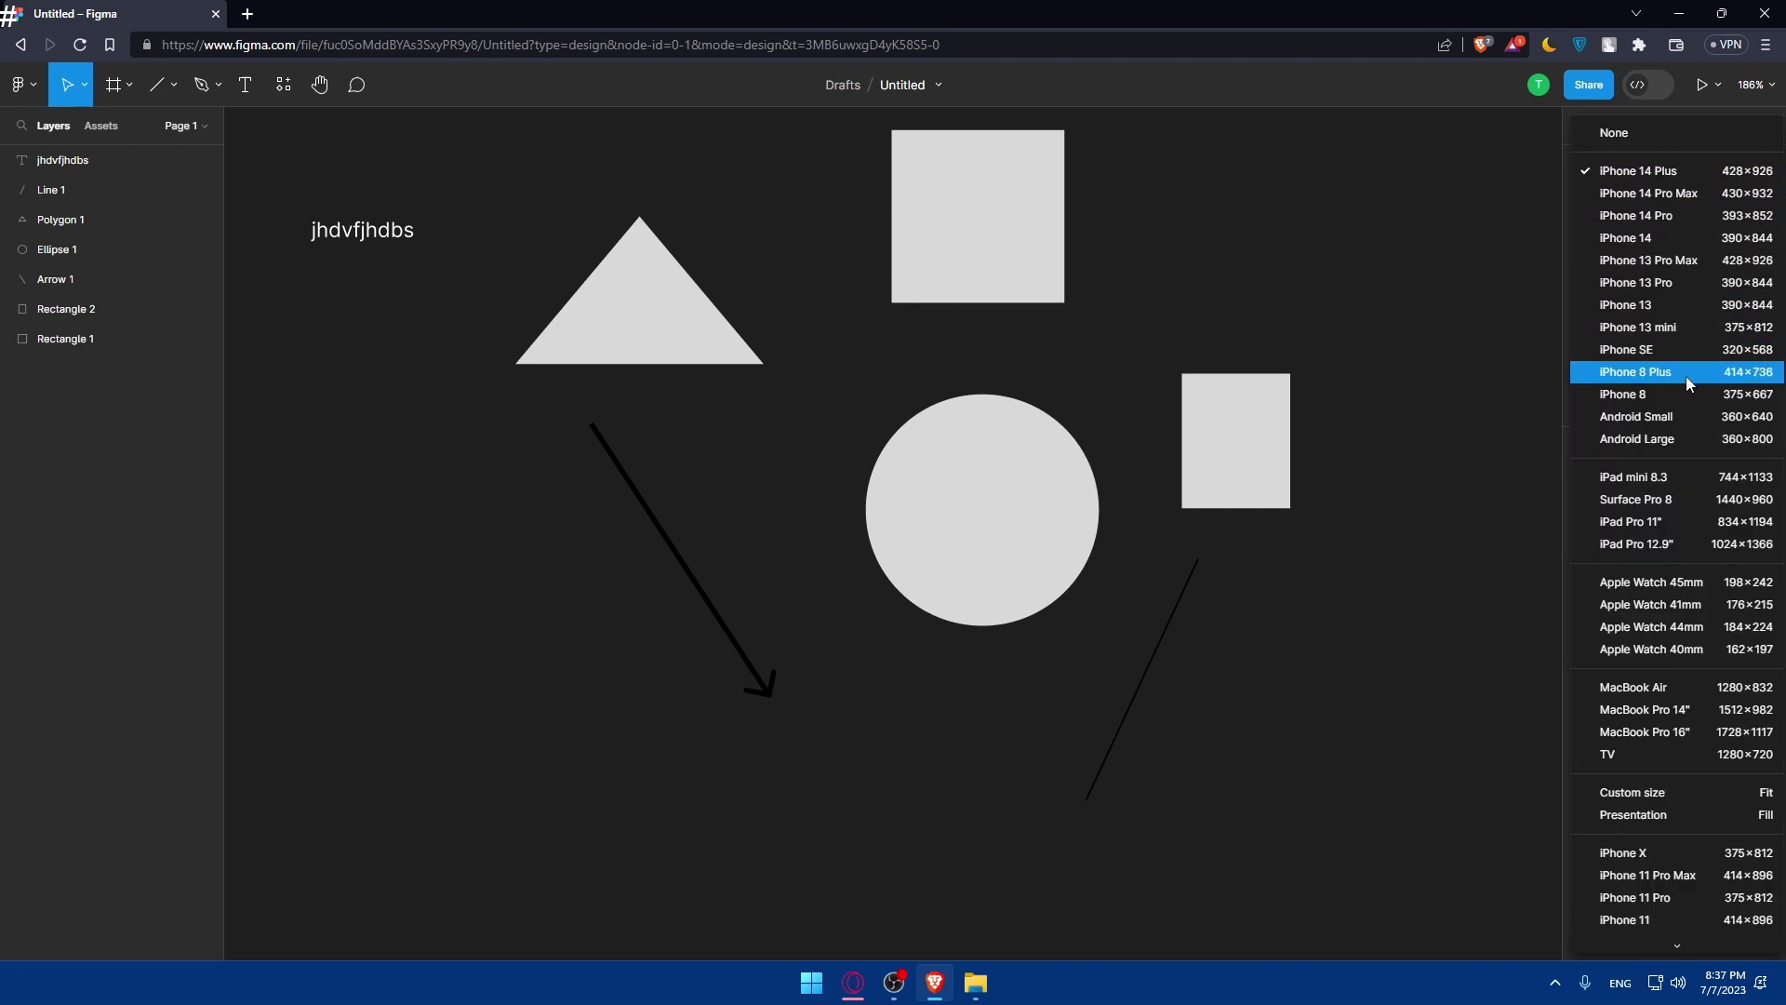
left_click(1646, 753)
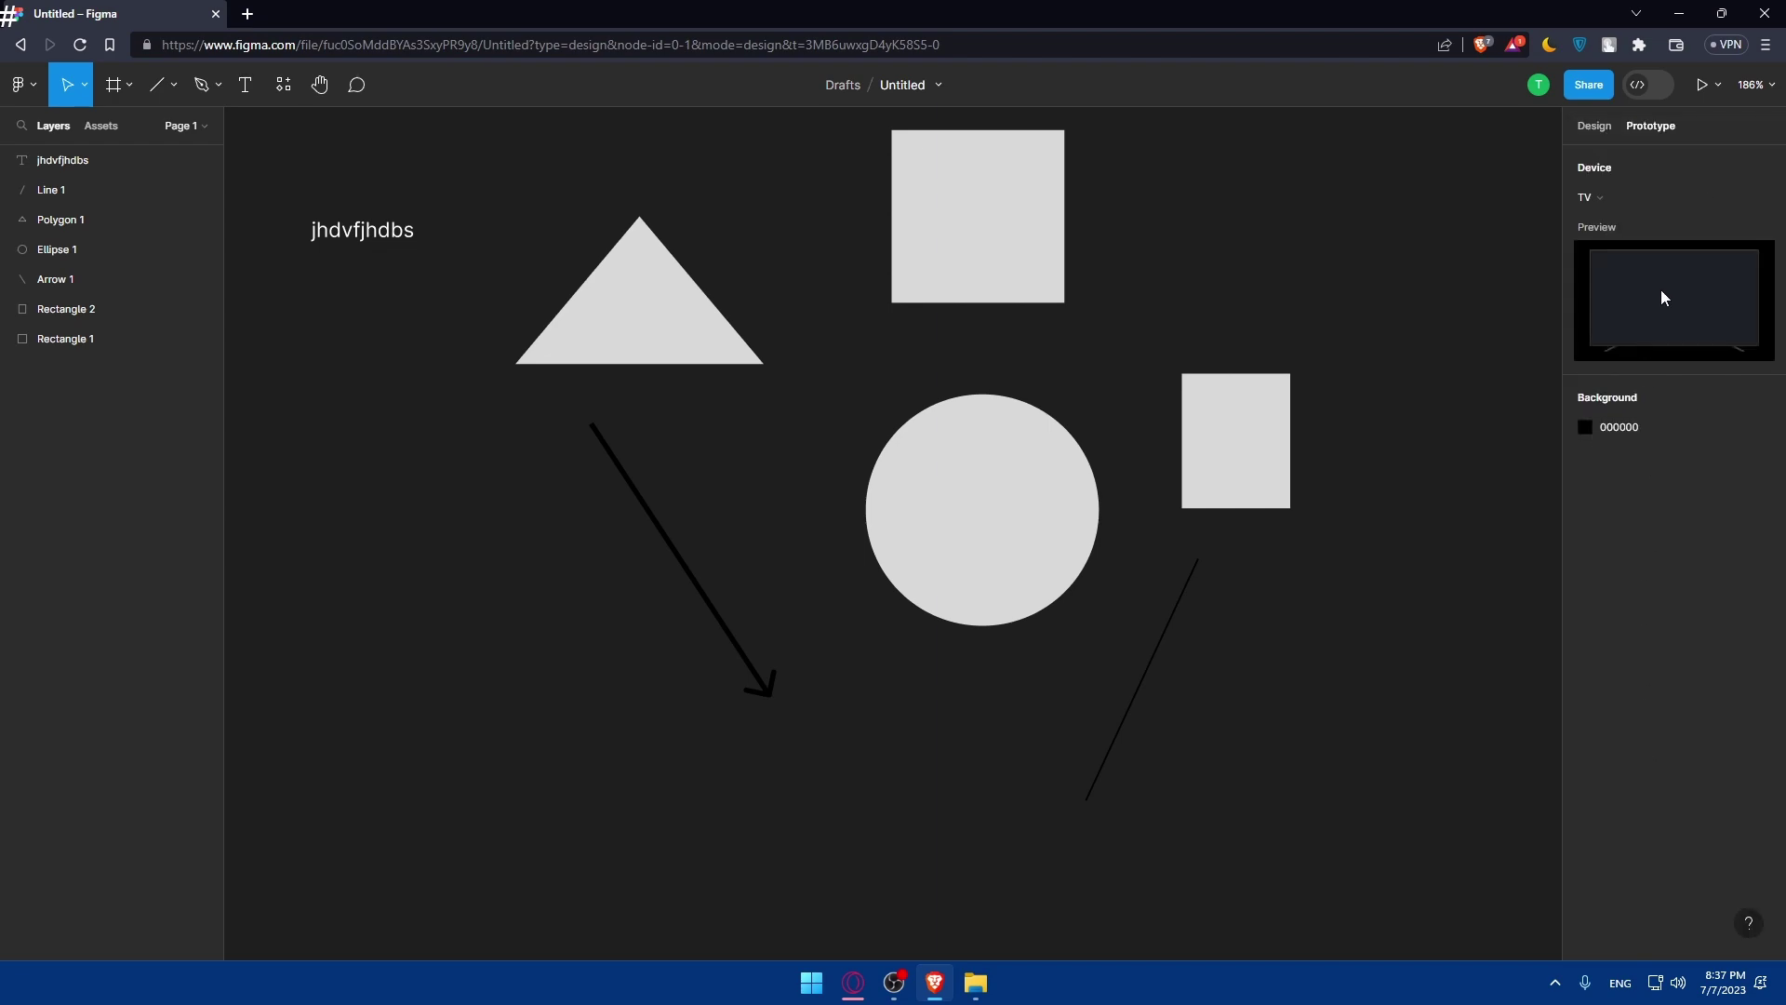
Set the prototype background colour to red E21D1D
left_click(1626, 434)
left_click(1586, 427)
left_click(1542, 471)
left_click_drag(1542, 473, 1533, 480)
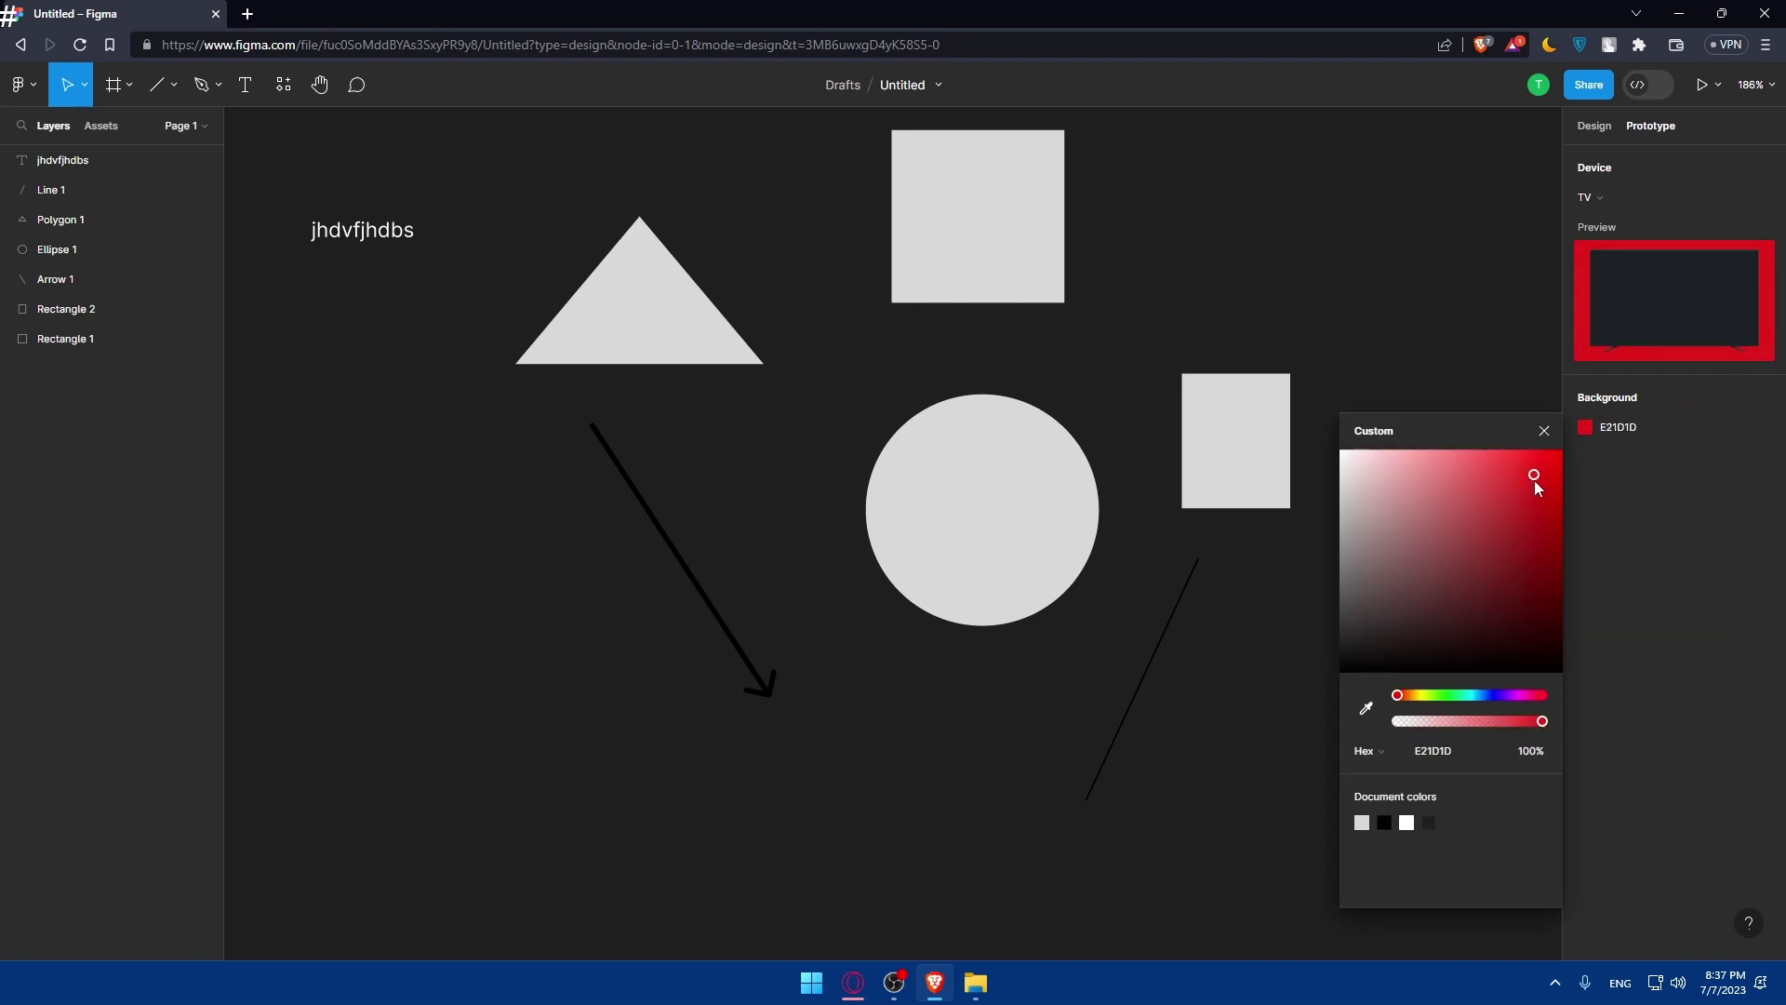
left_click(1717, 504)
Change the preview device to iPhone 13
key("minus")
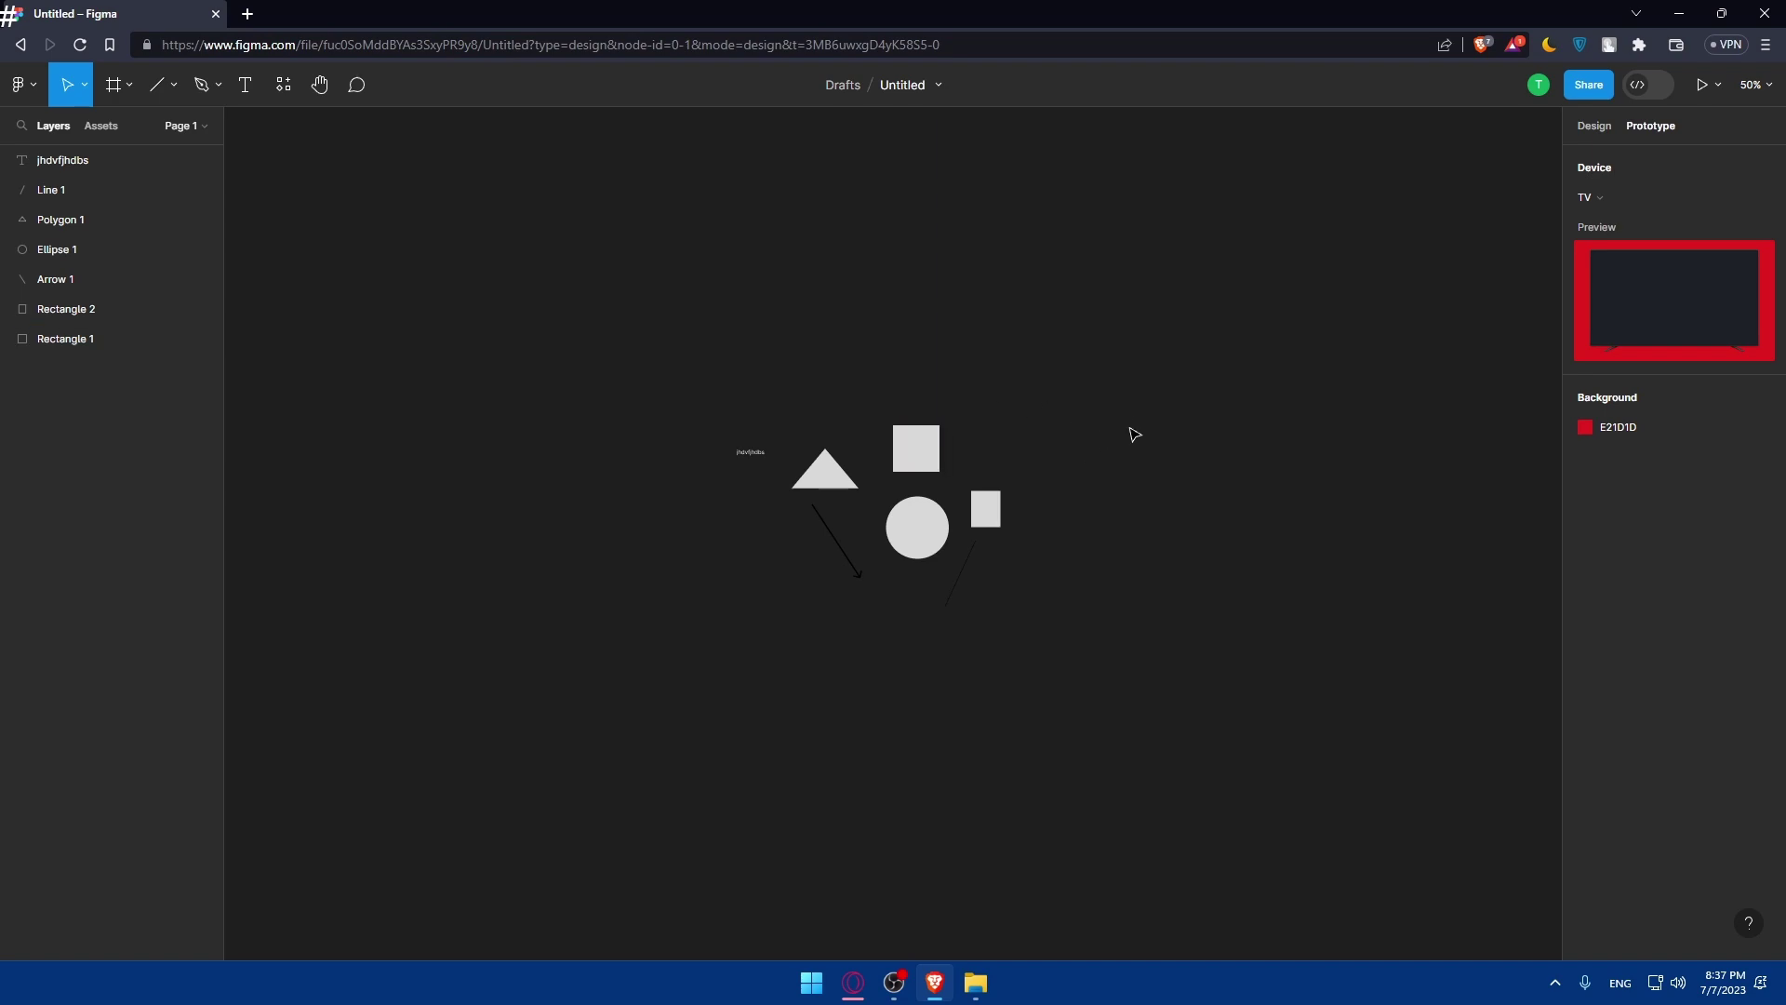
key("shift+1")
left_click(720, 373)
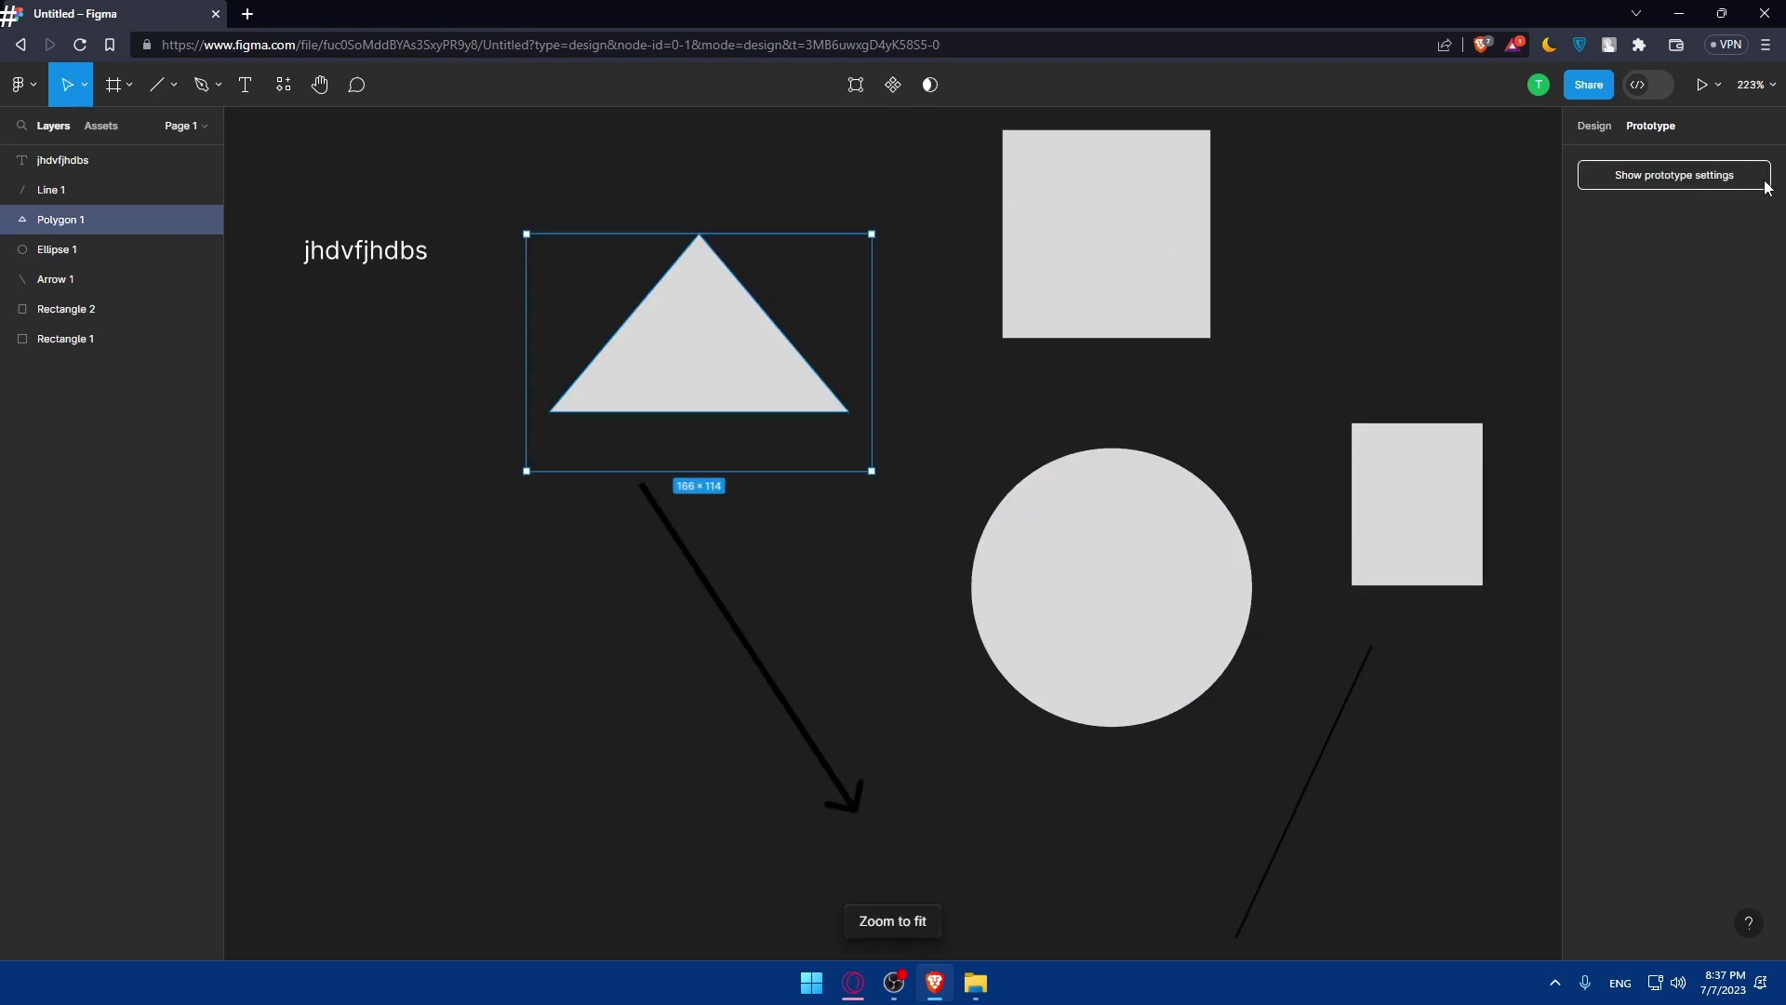
left_click(1728, 173)
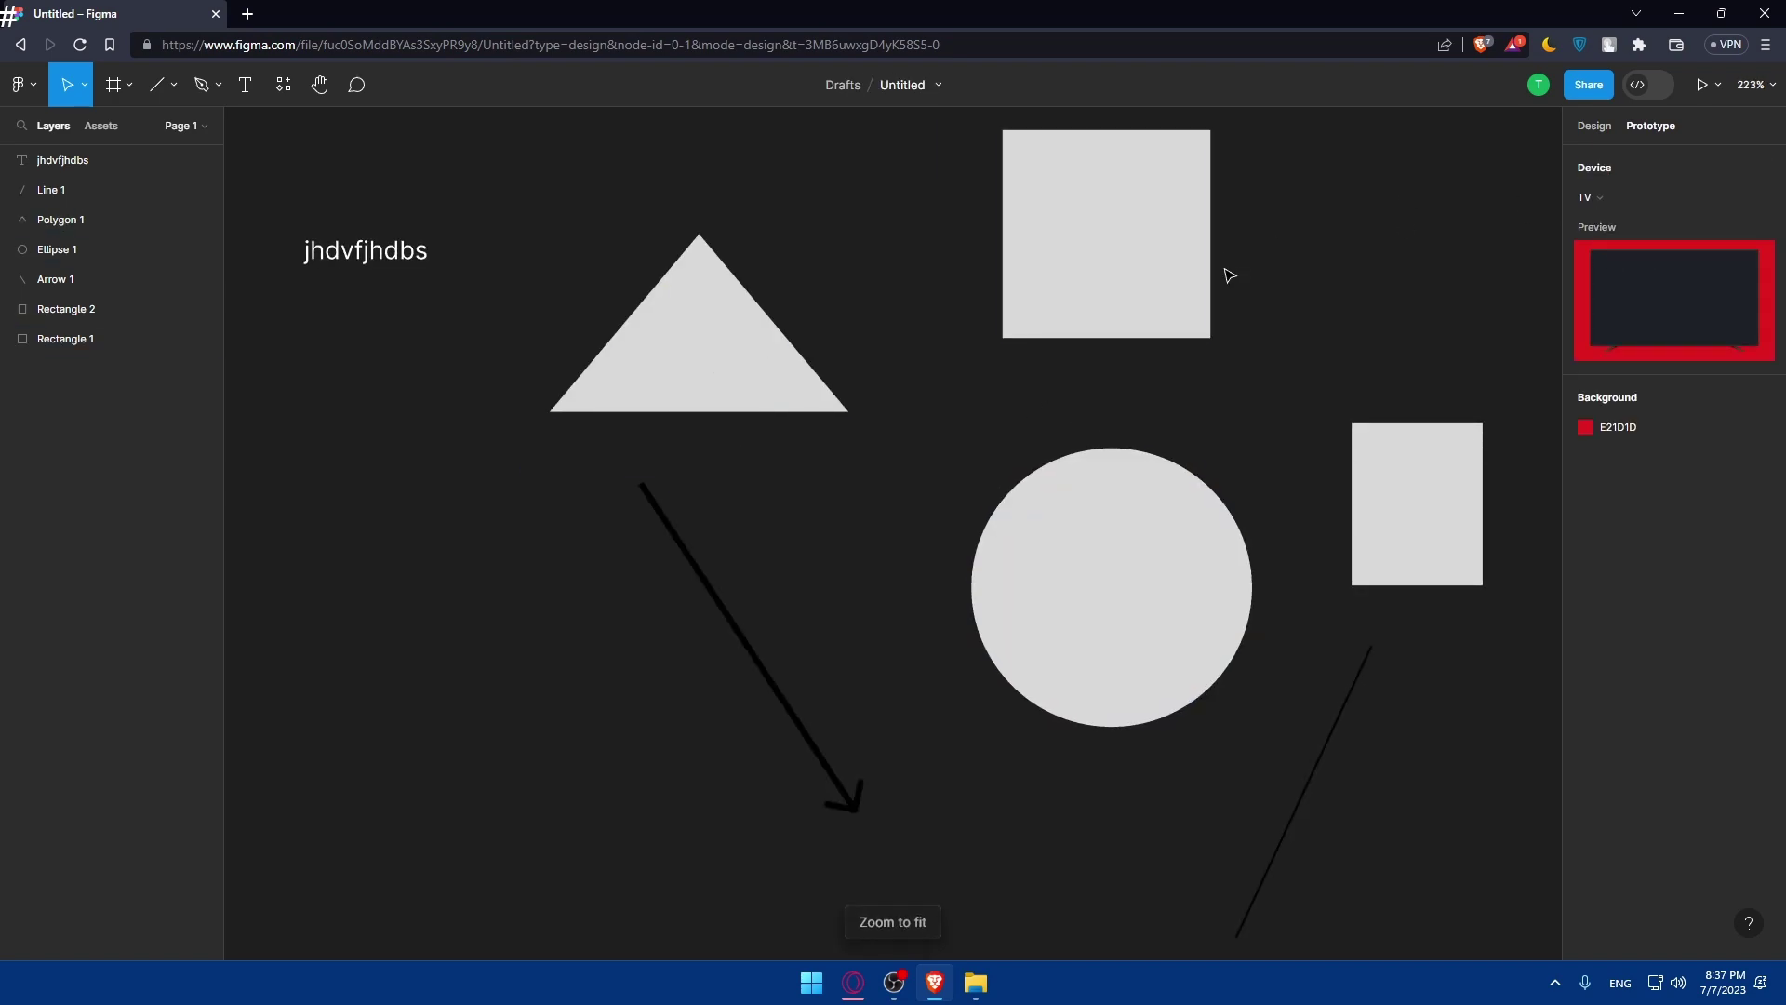
left_click(1586, 197)
left_click(1636, 149)
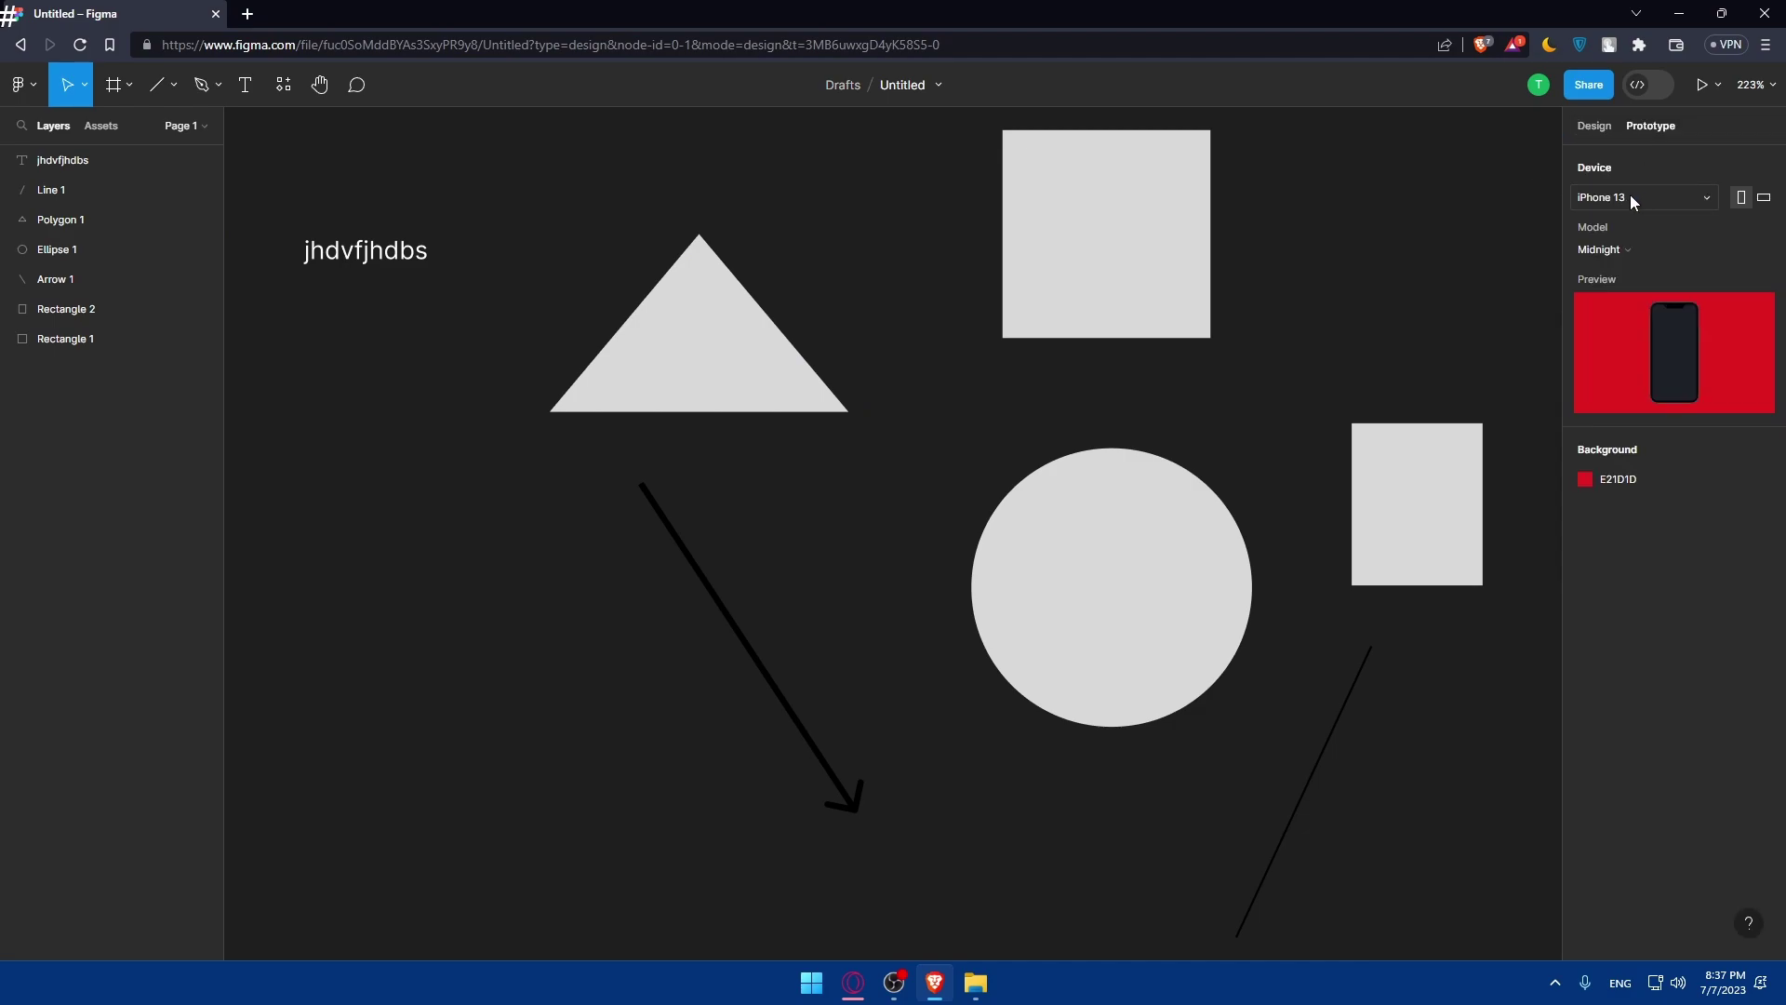
left_click(1595, 125)
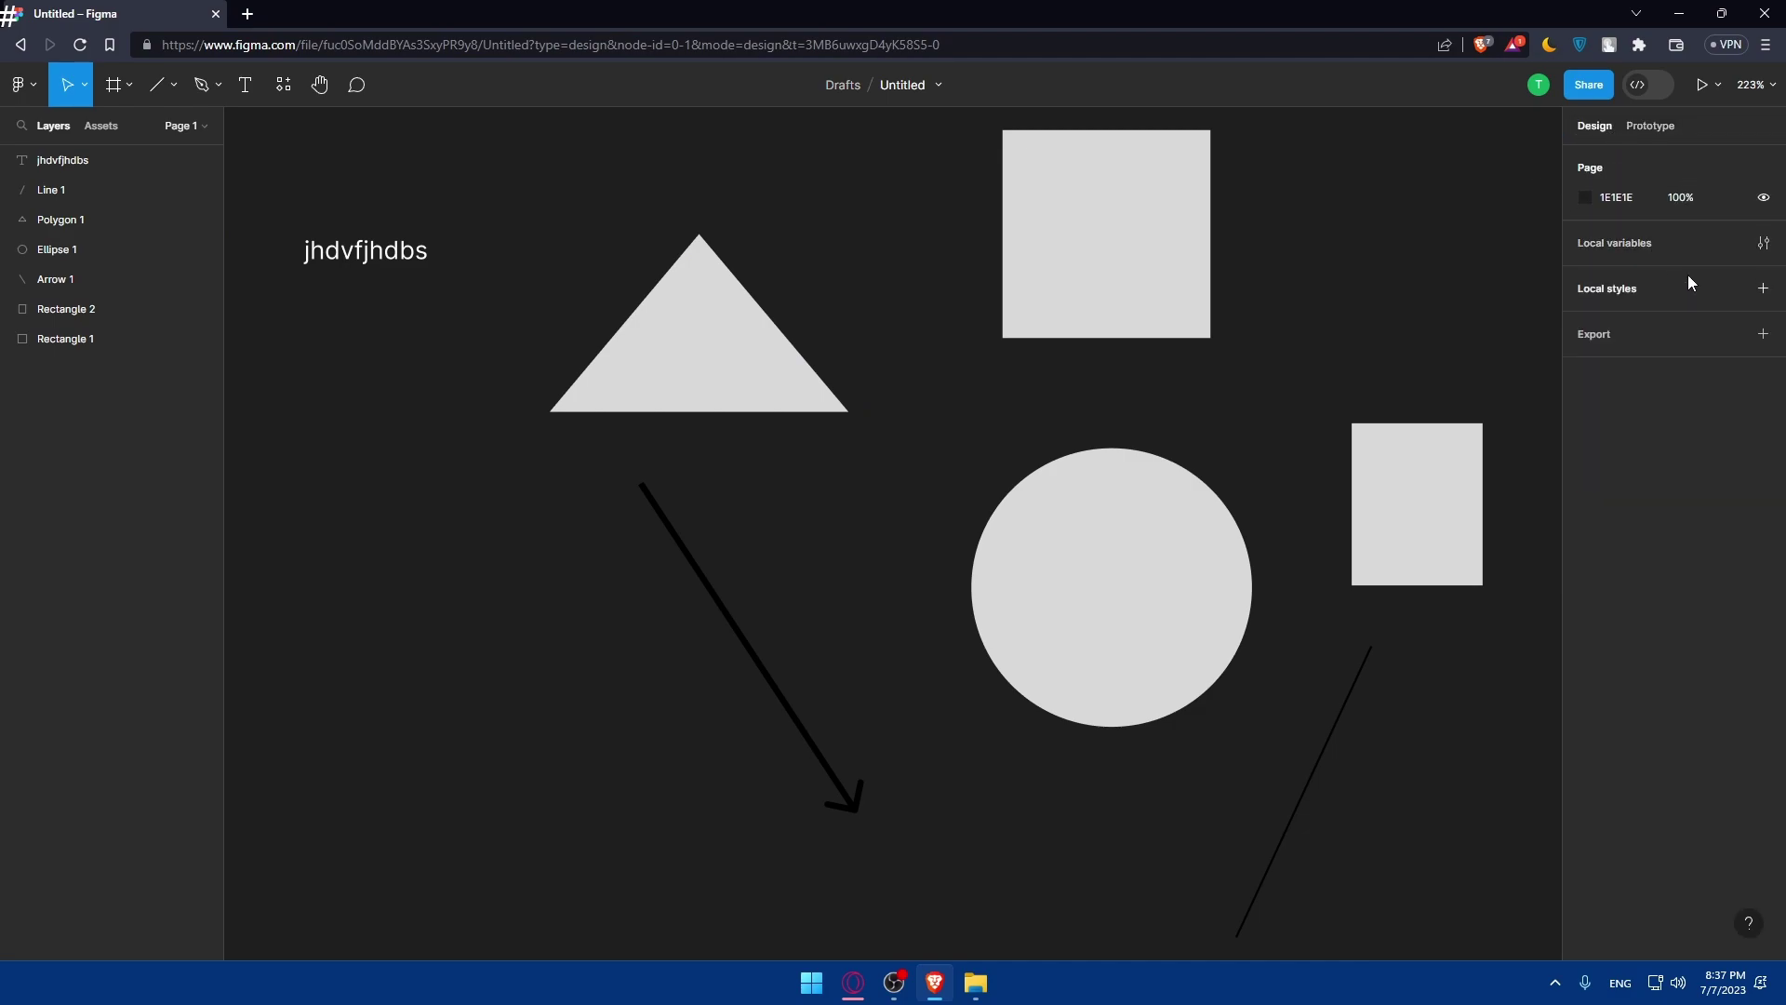
left_click(1674, 241)
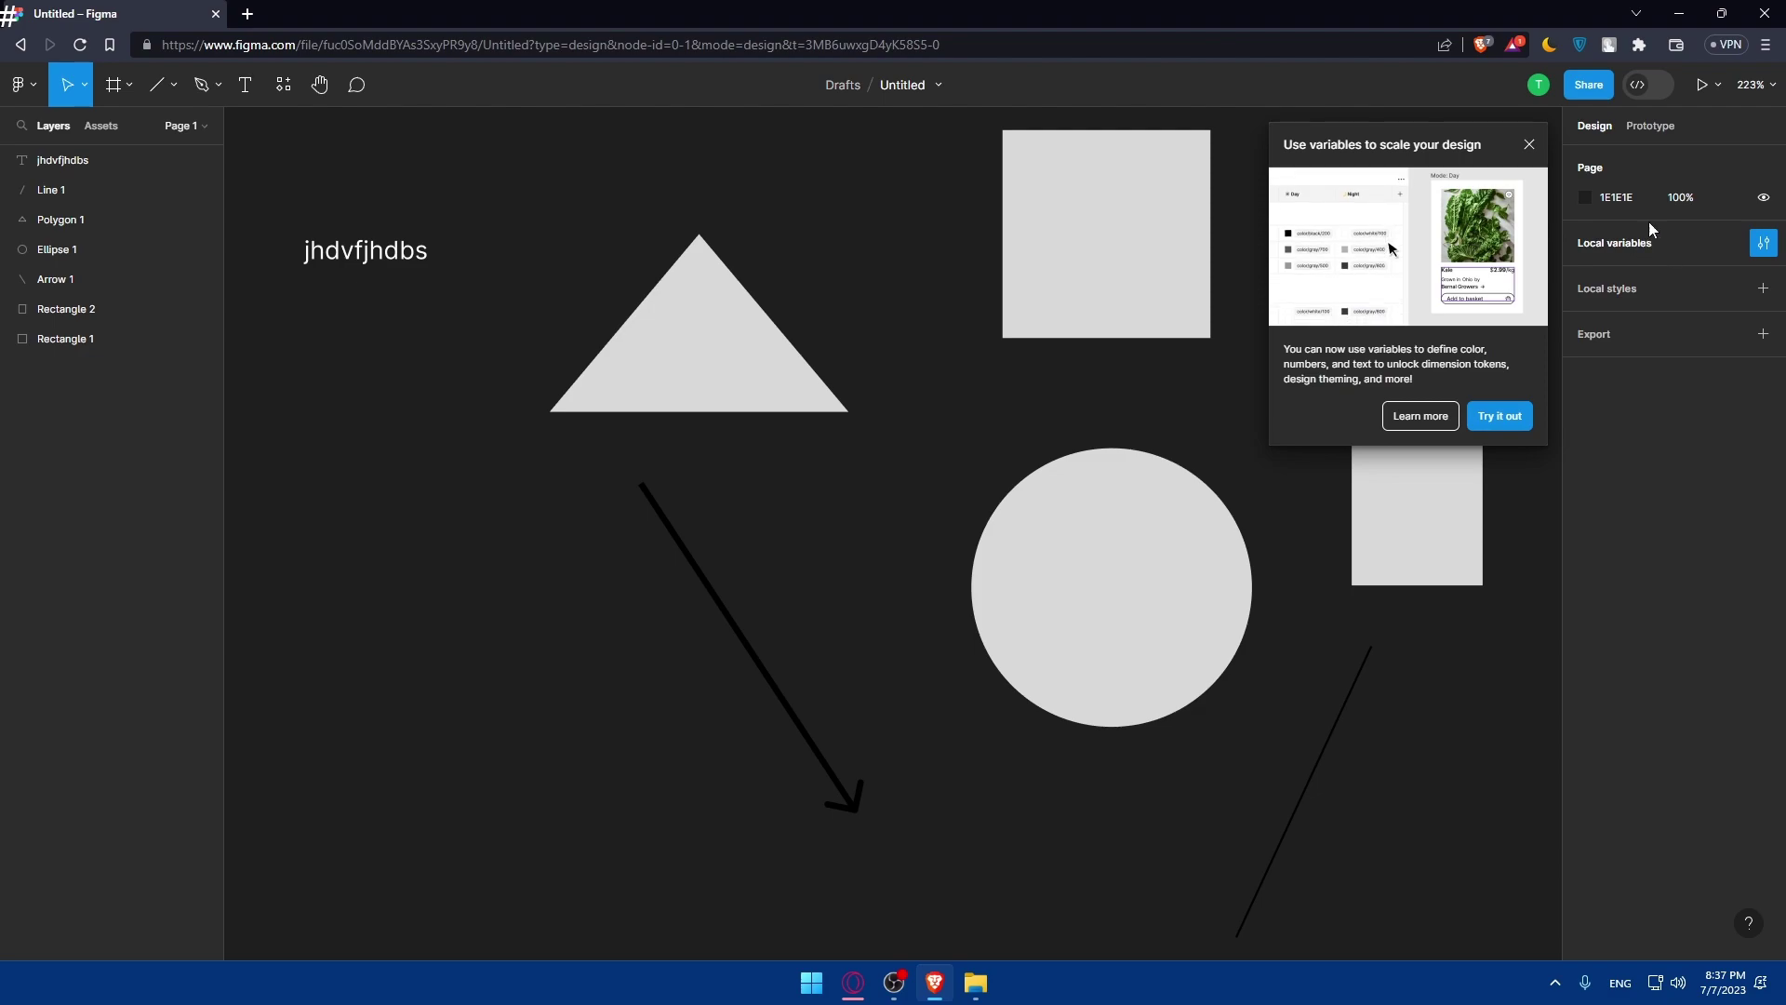
left_click(1650, 295)
left_click(1652, 294)
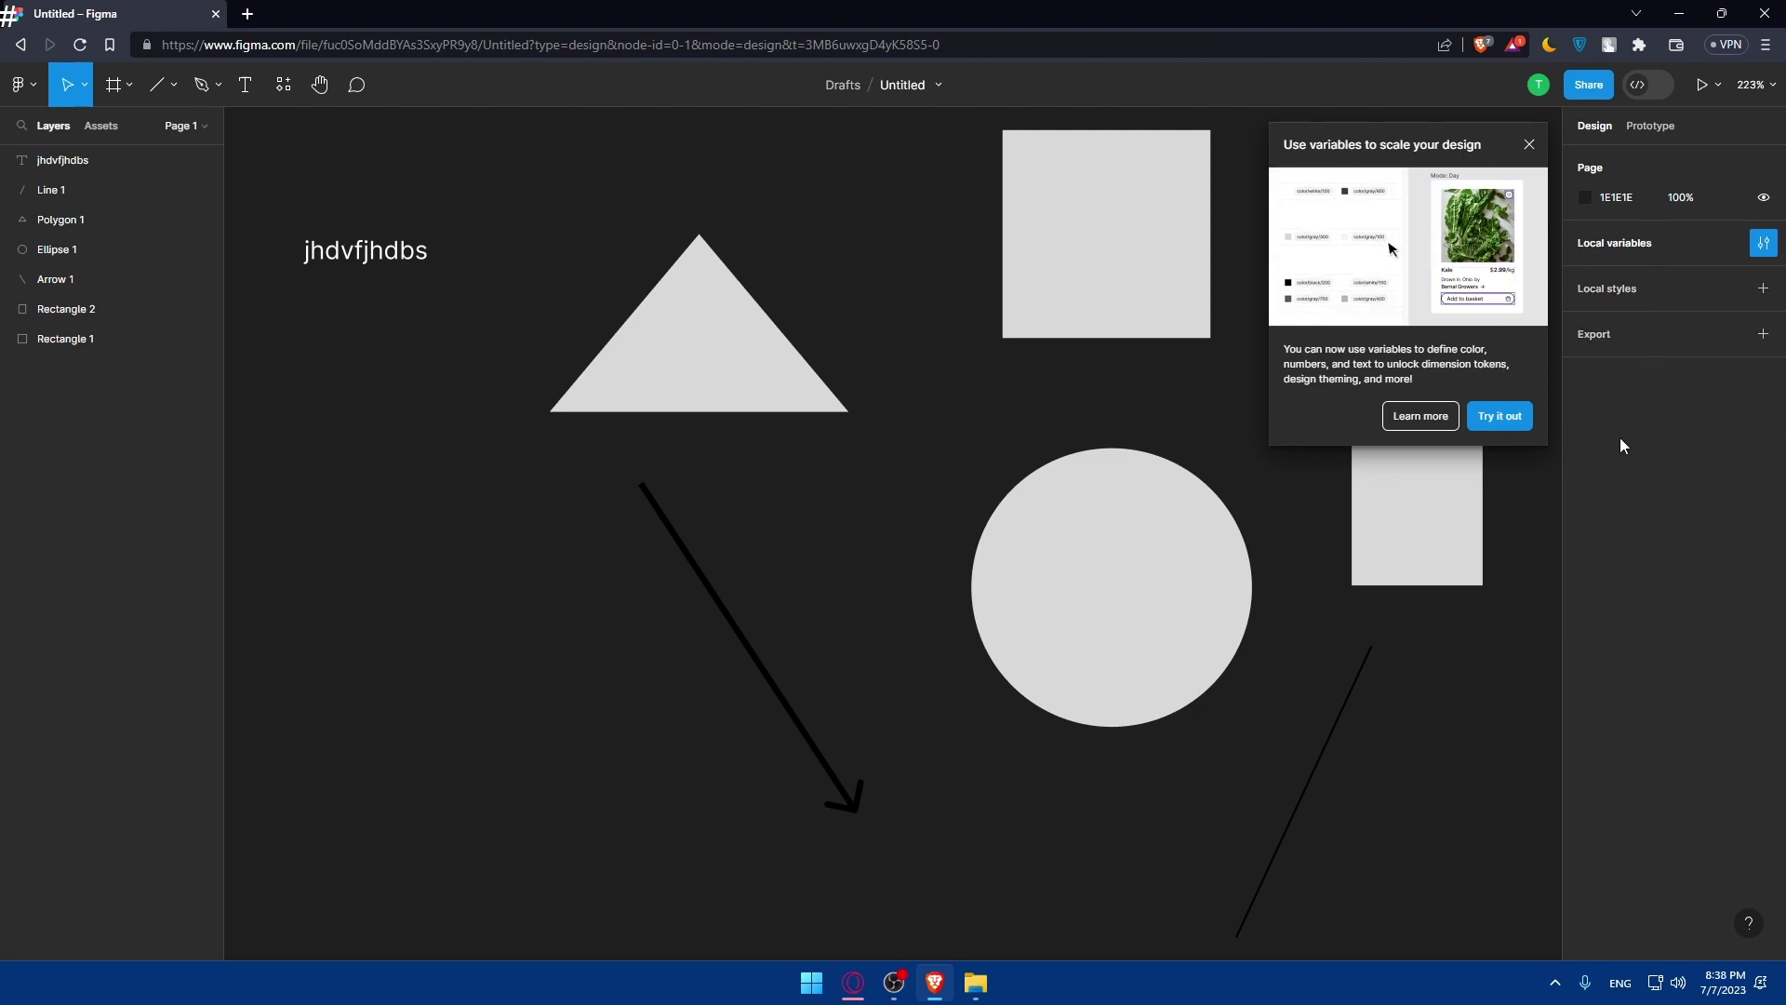
left_click(1650, 125)
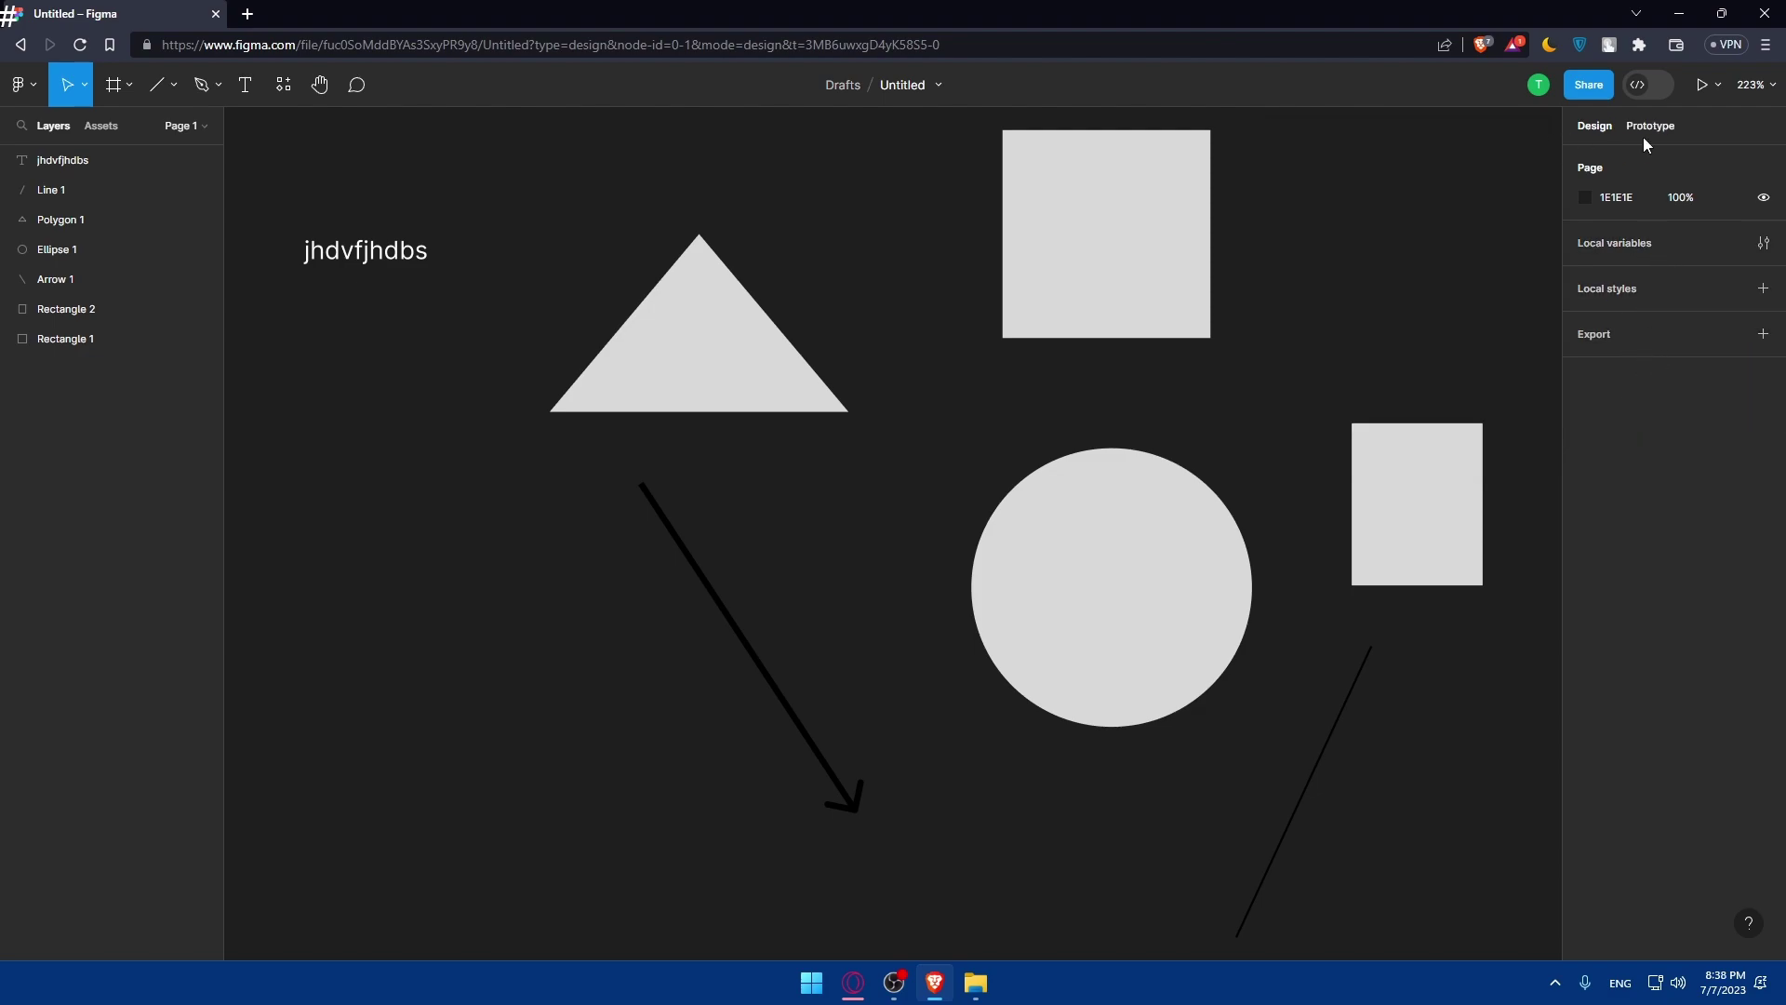
key("shift+1")
key("shift+1")
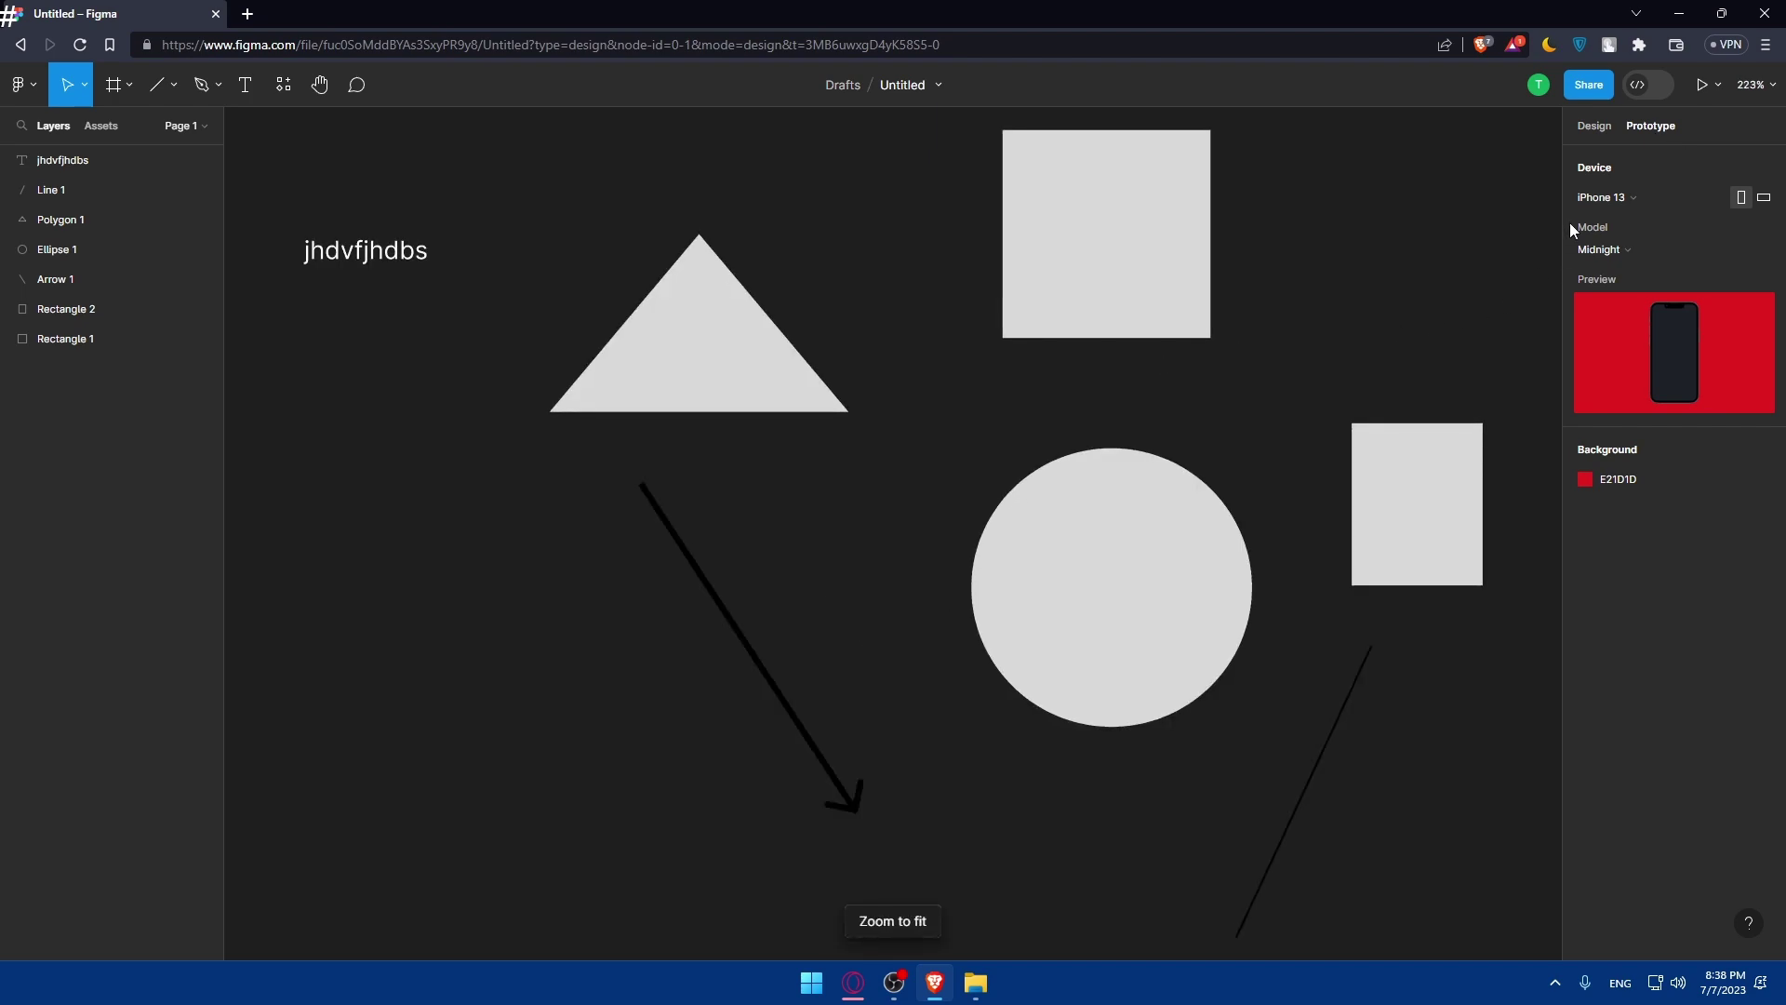
Select the triangle, undoing an accidental extra side that turned it into a diamond
left_click(1172, 300)
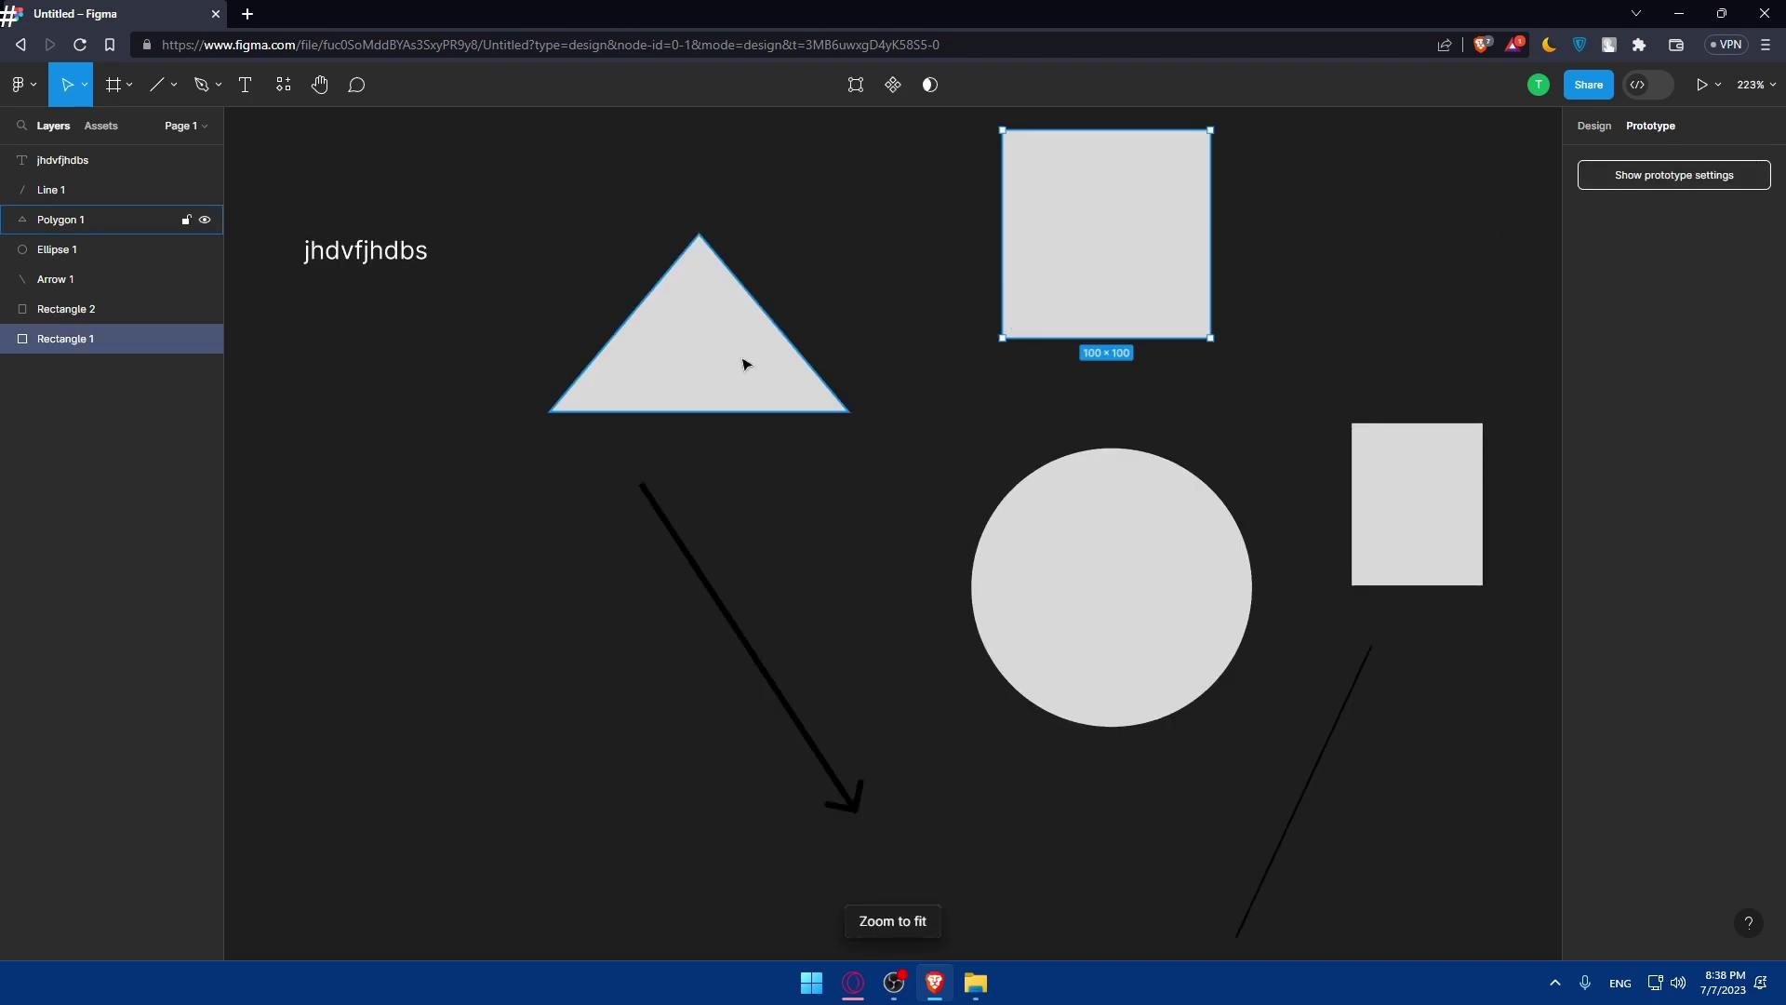
left_click(743, 363)
left_click_drag(877, 398, 996, 347)
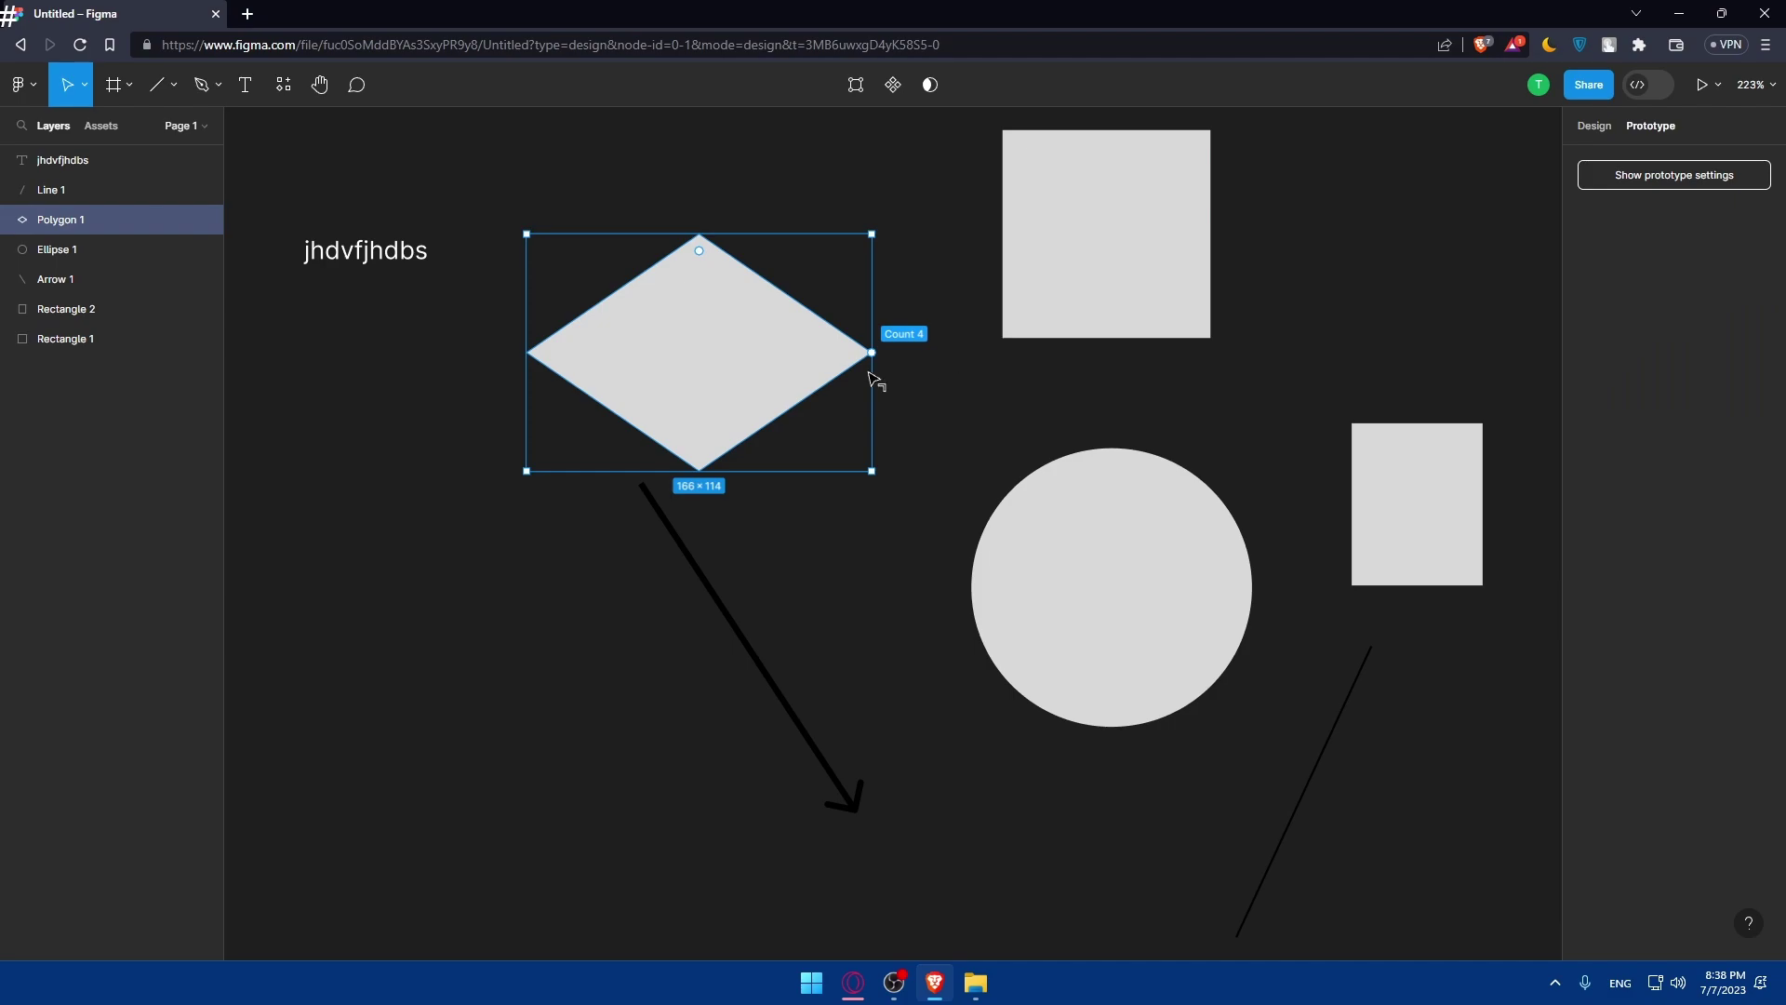
key("ctrl+z")
left_click(833, 522)
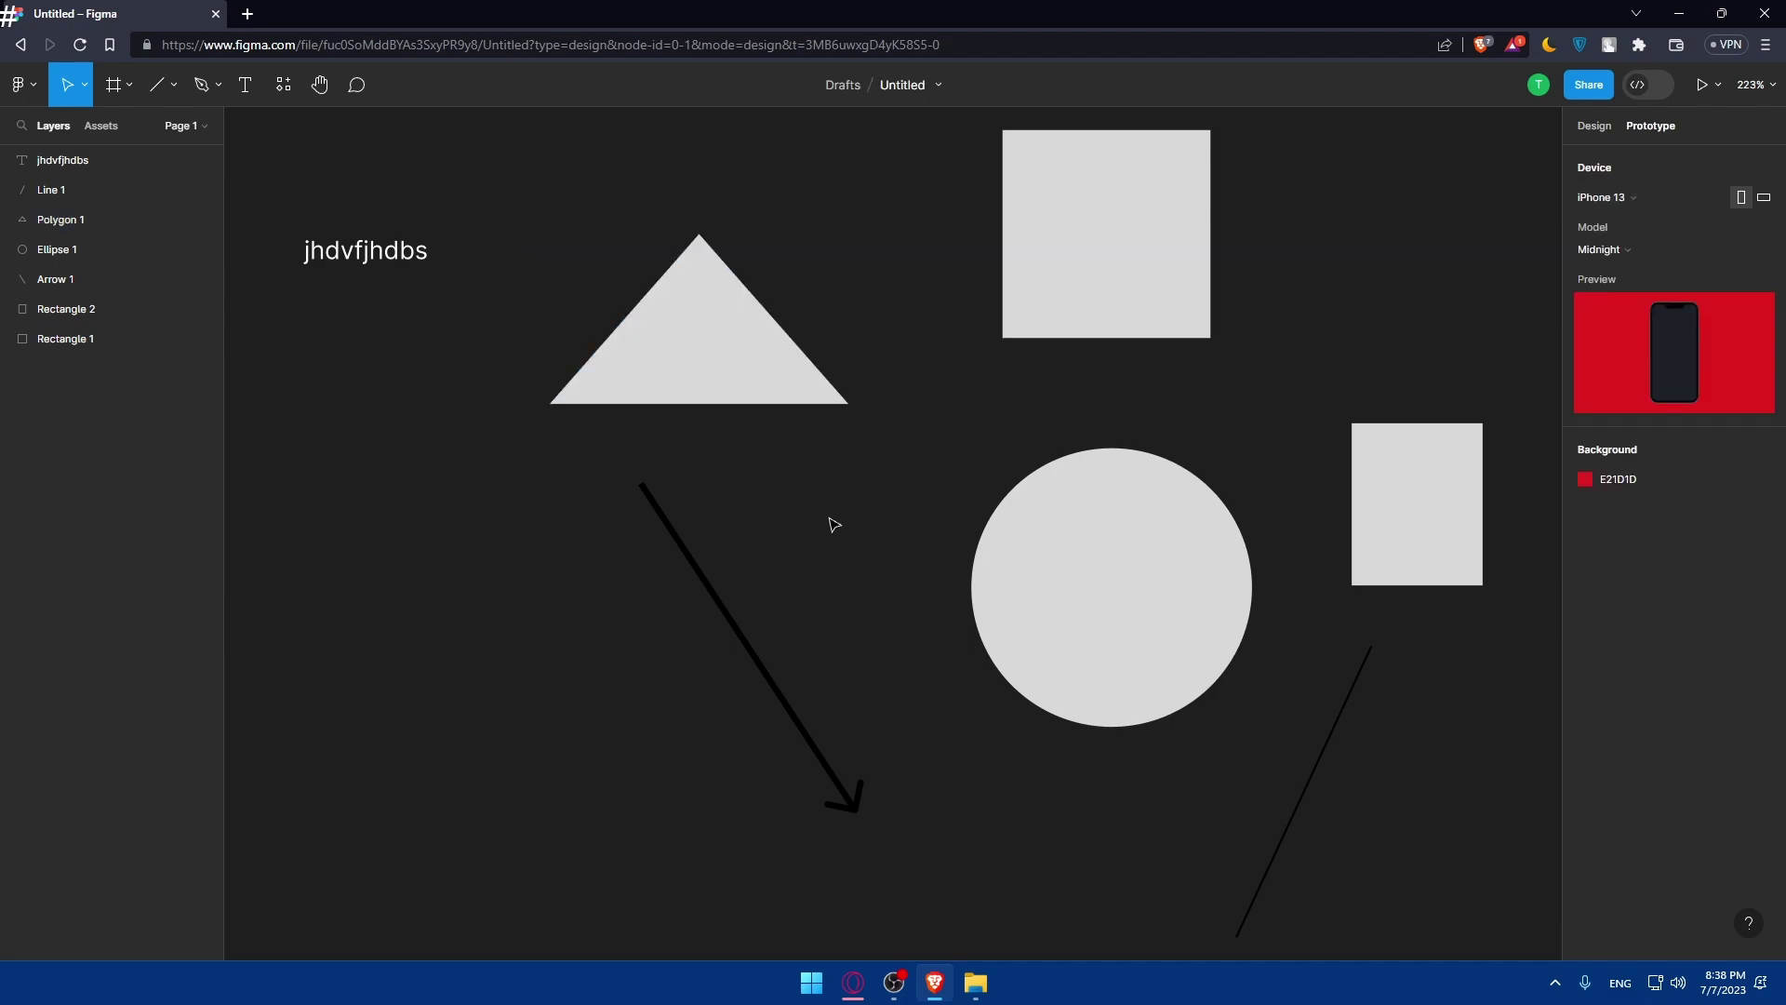
key("shift+0")
key("shift+1")
Round the triangle's corners to radius 6 and fit all shapes into view
mouse_move(705, 256)
left_mouse_down()
mouse_move(821, 227)
mouse_move(714, 292)
mouse_move(702, 253)
left_mouse_up()
key("shift+0")
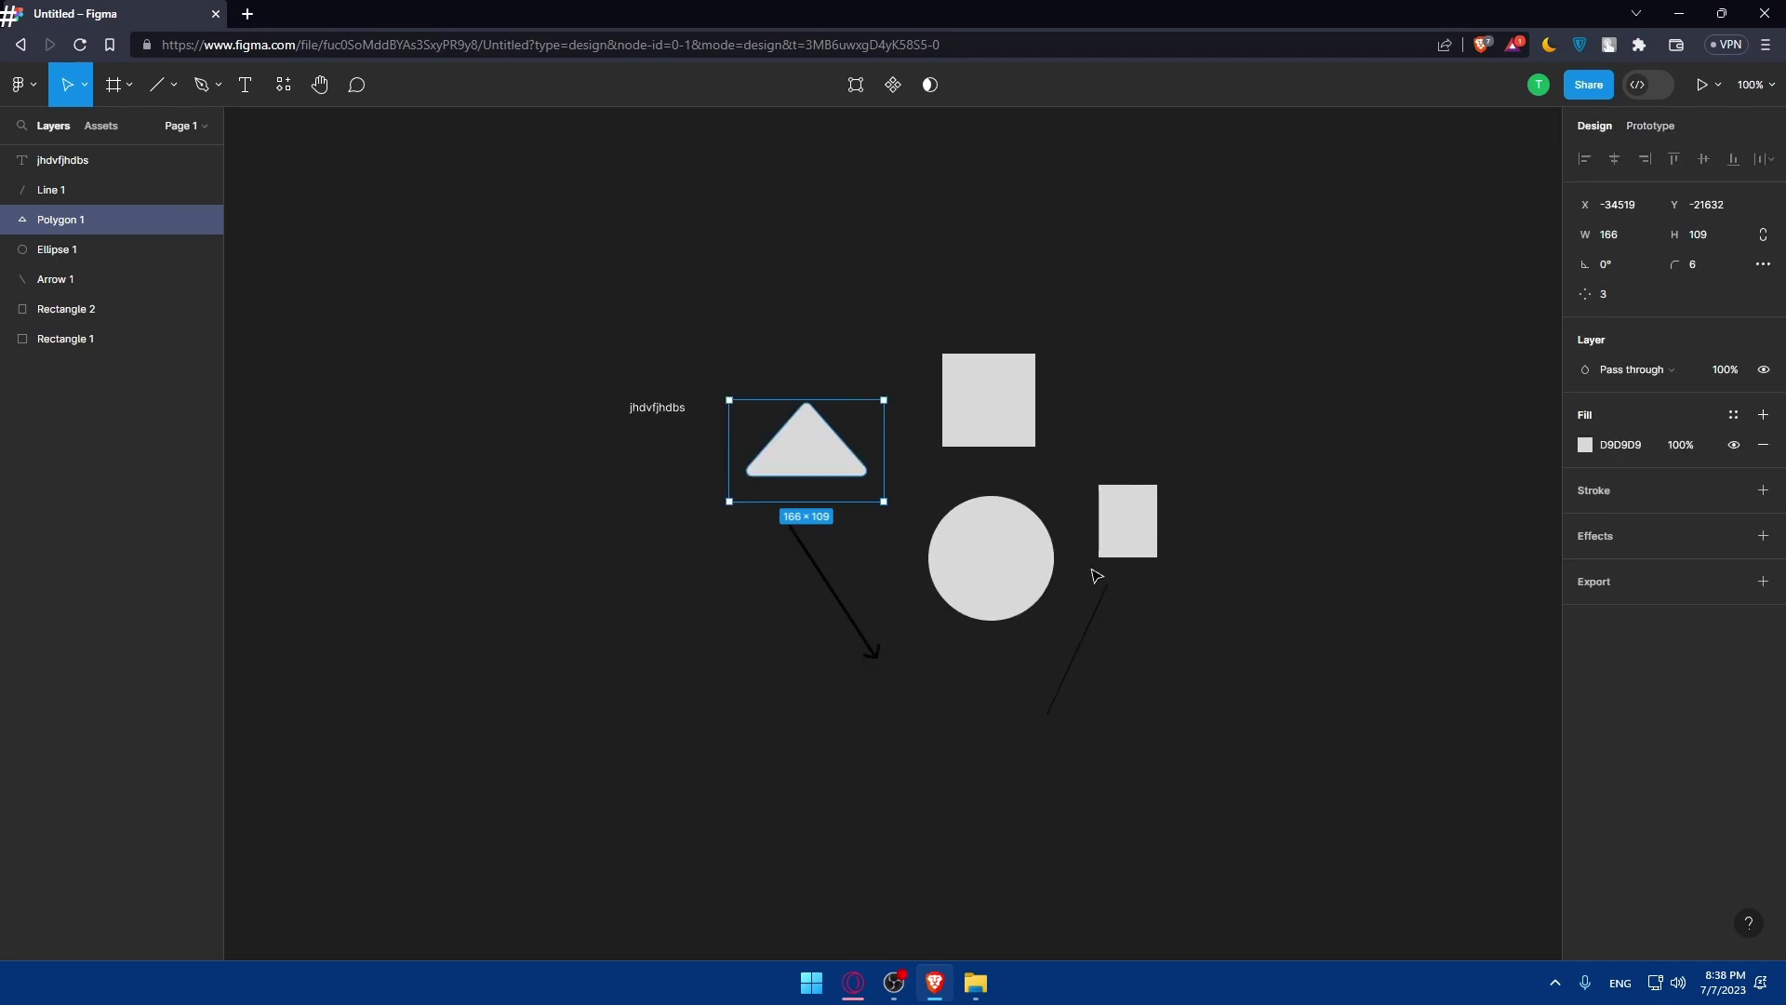
key("shift+1")
left_click(539, 578)
key("minus")
key("minus")
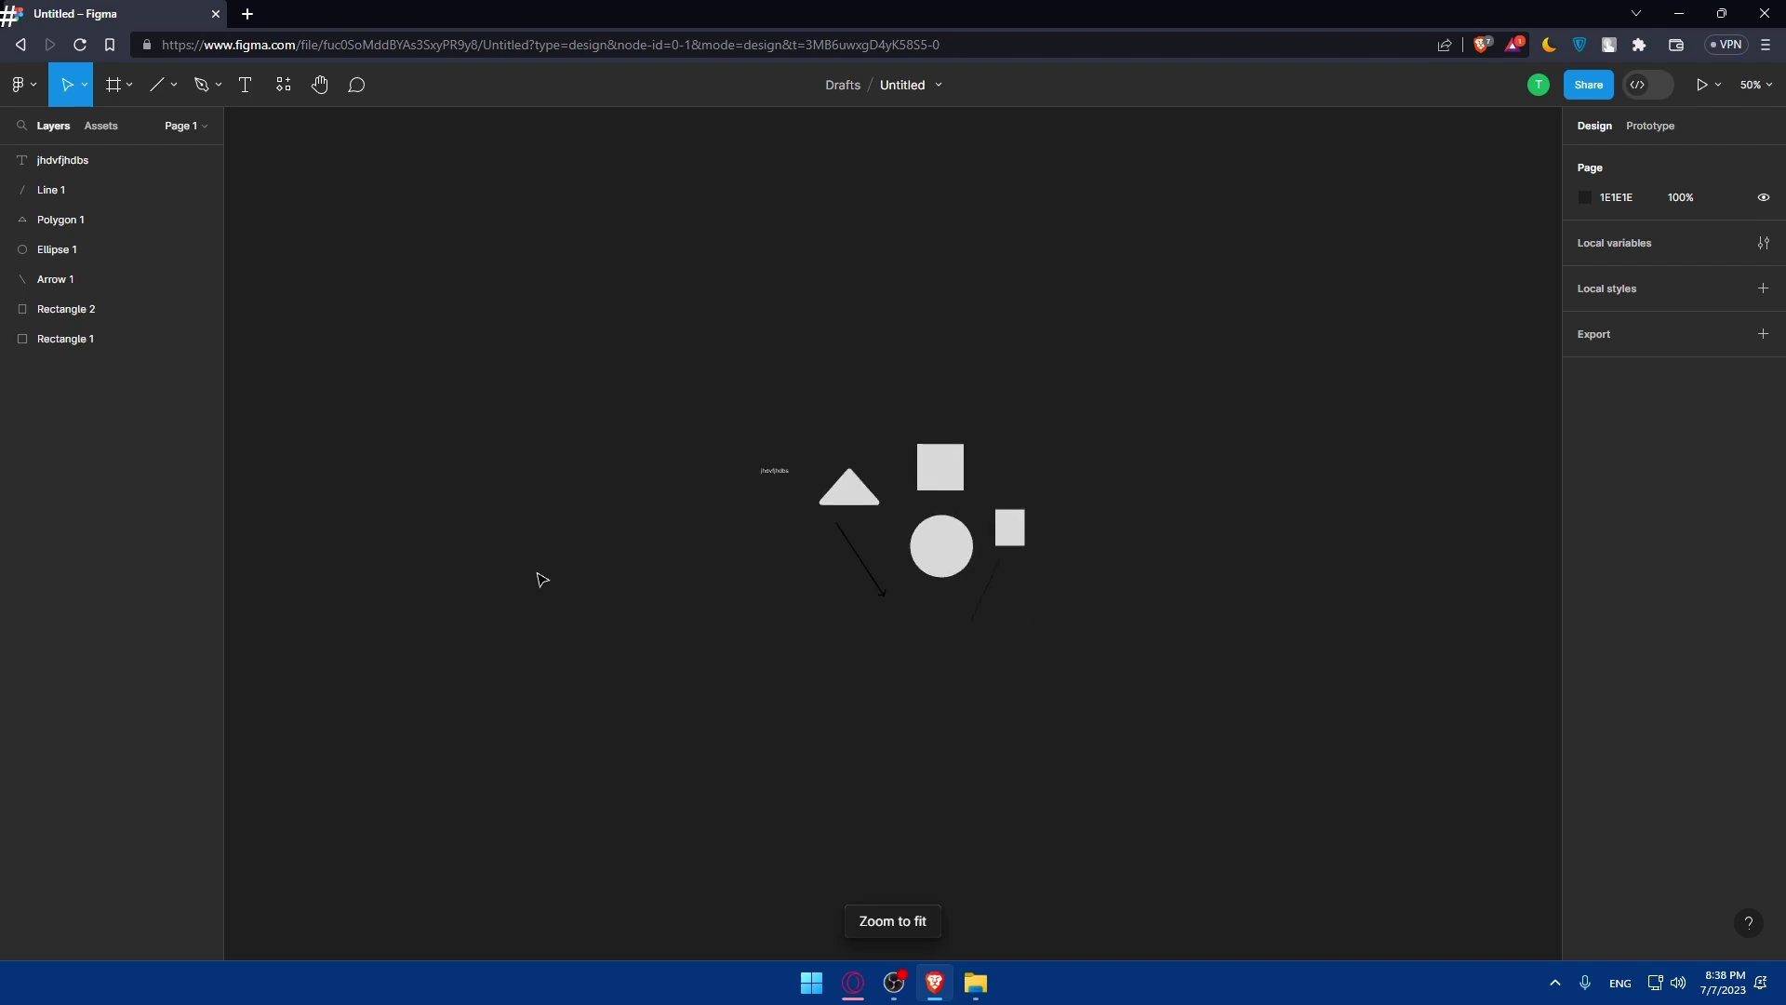
key("shift+1")
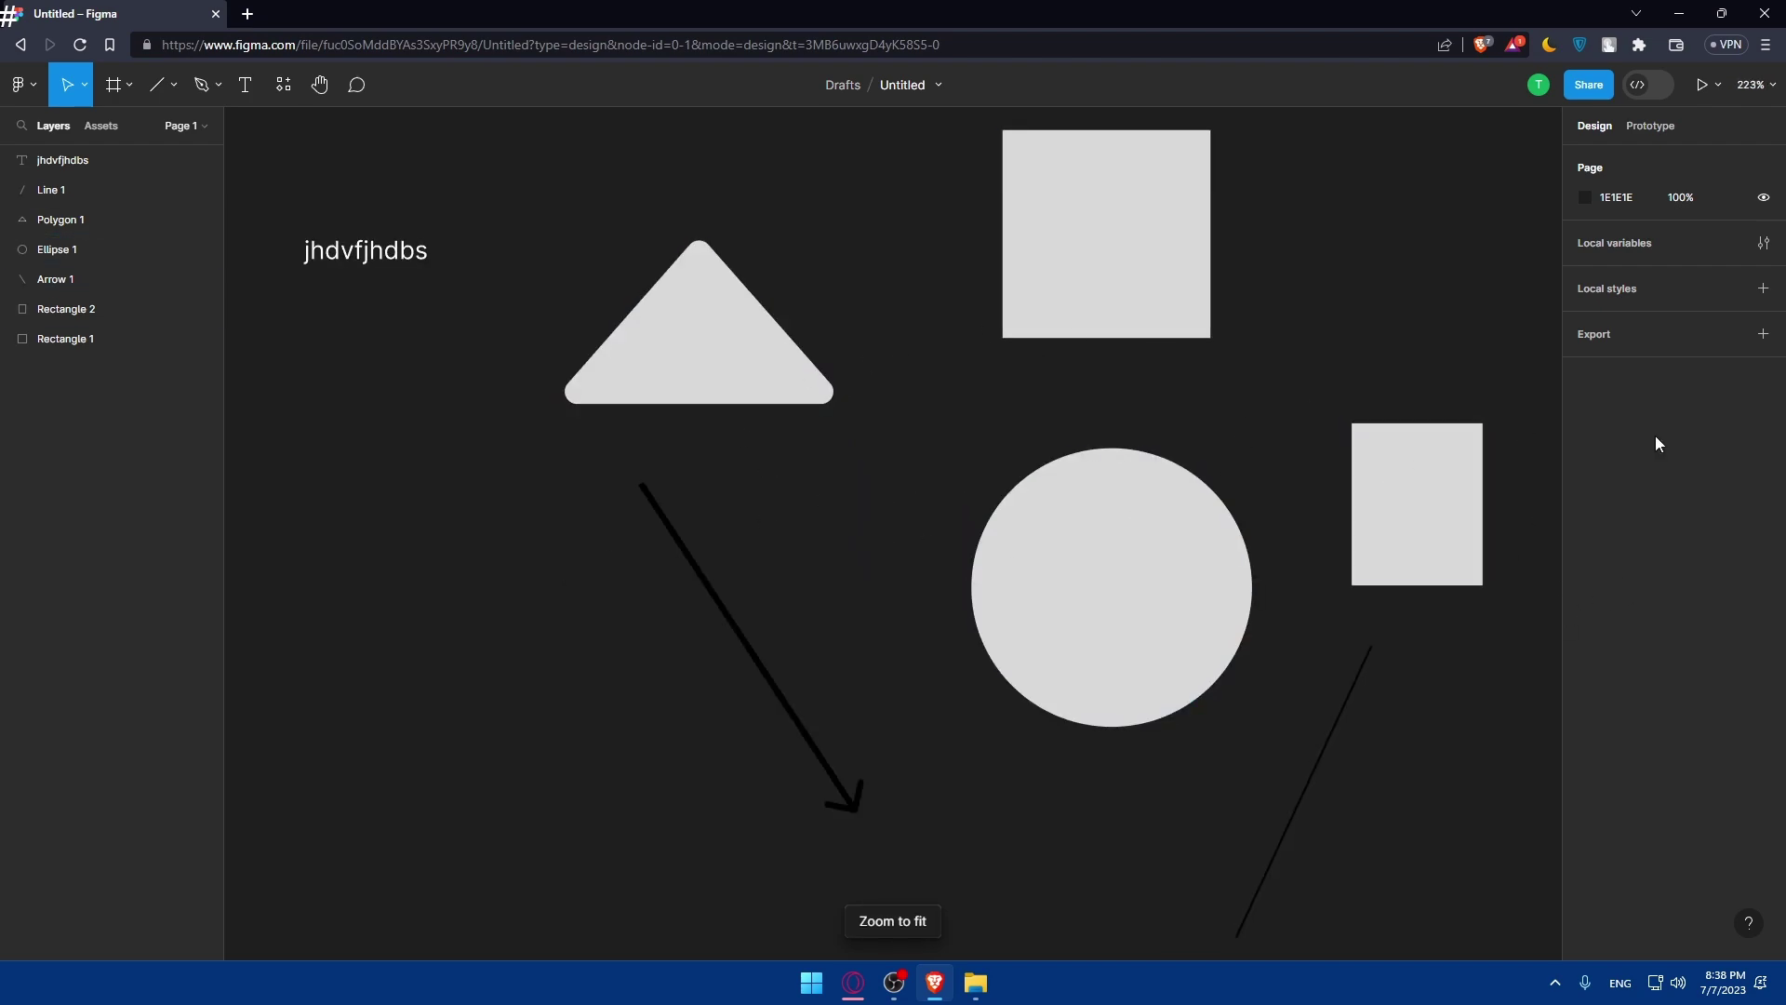
key("shift+0")
key("shift+1")
Open the Share dialog, keeping invitees at view-only and link access for anyone
left_click(1586, 82)
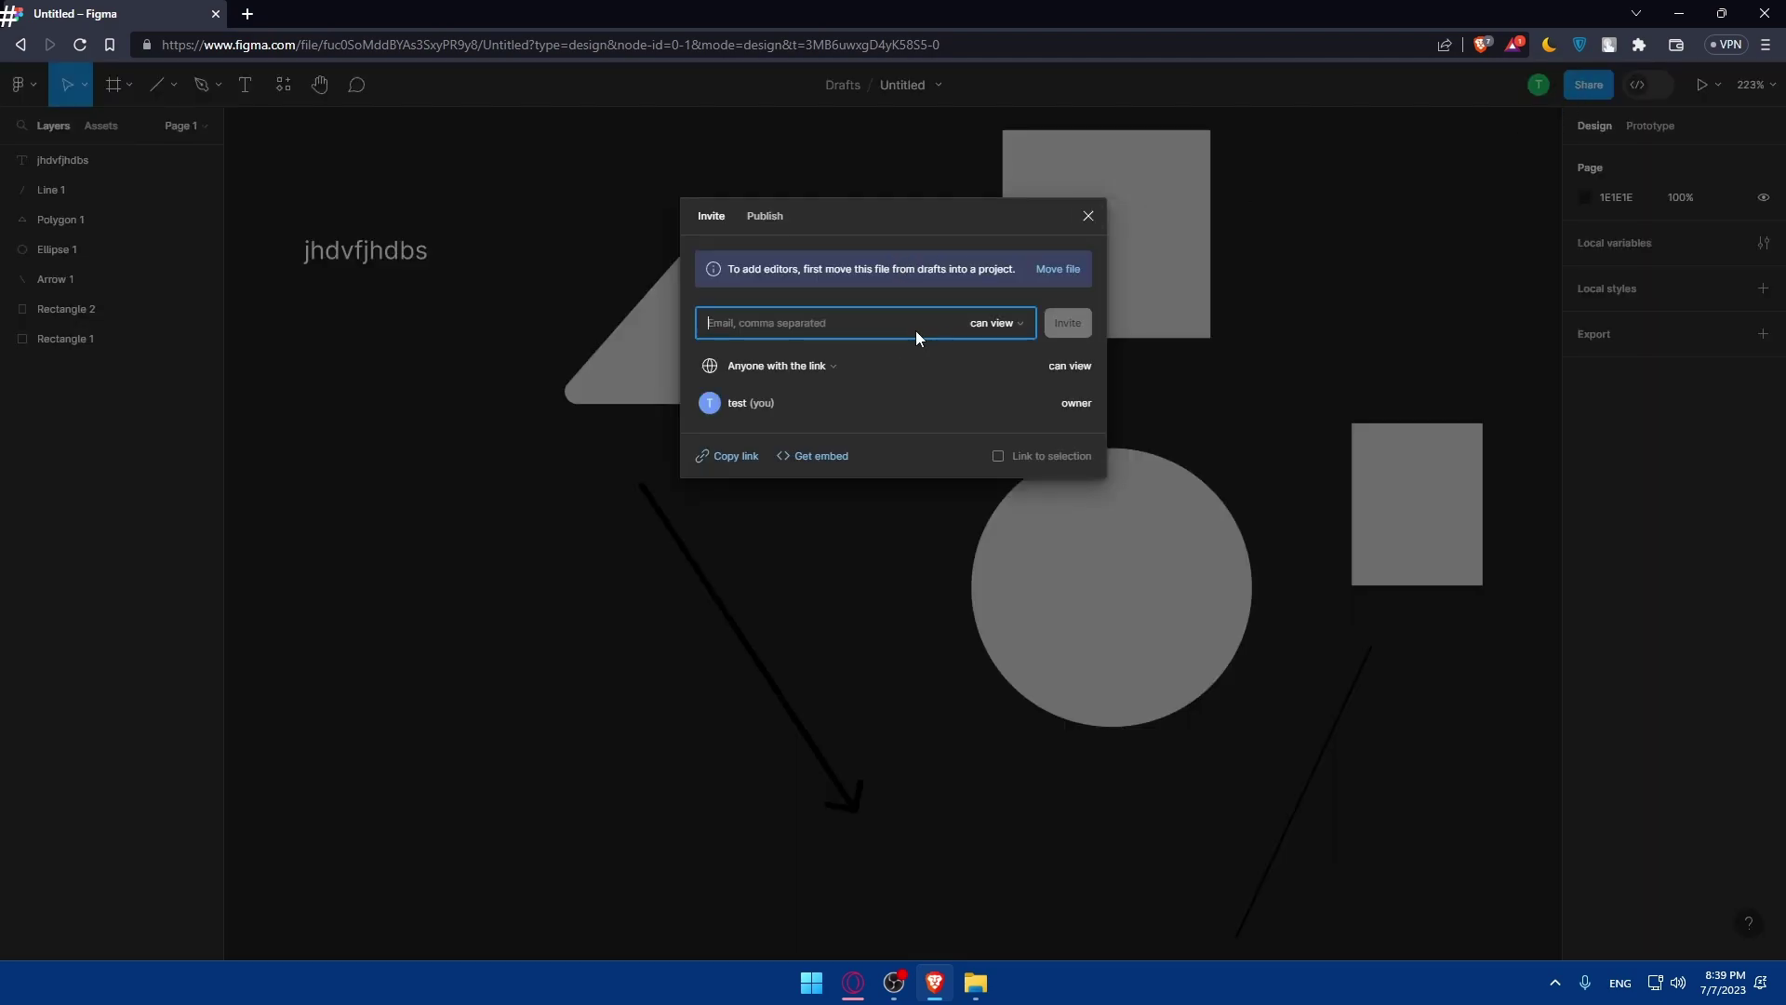
left_click(994, 323)
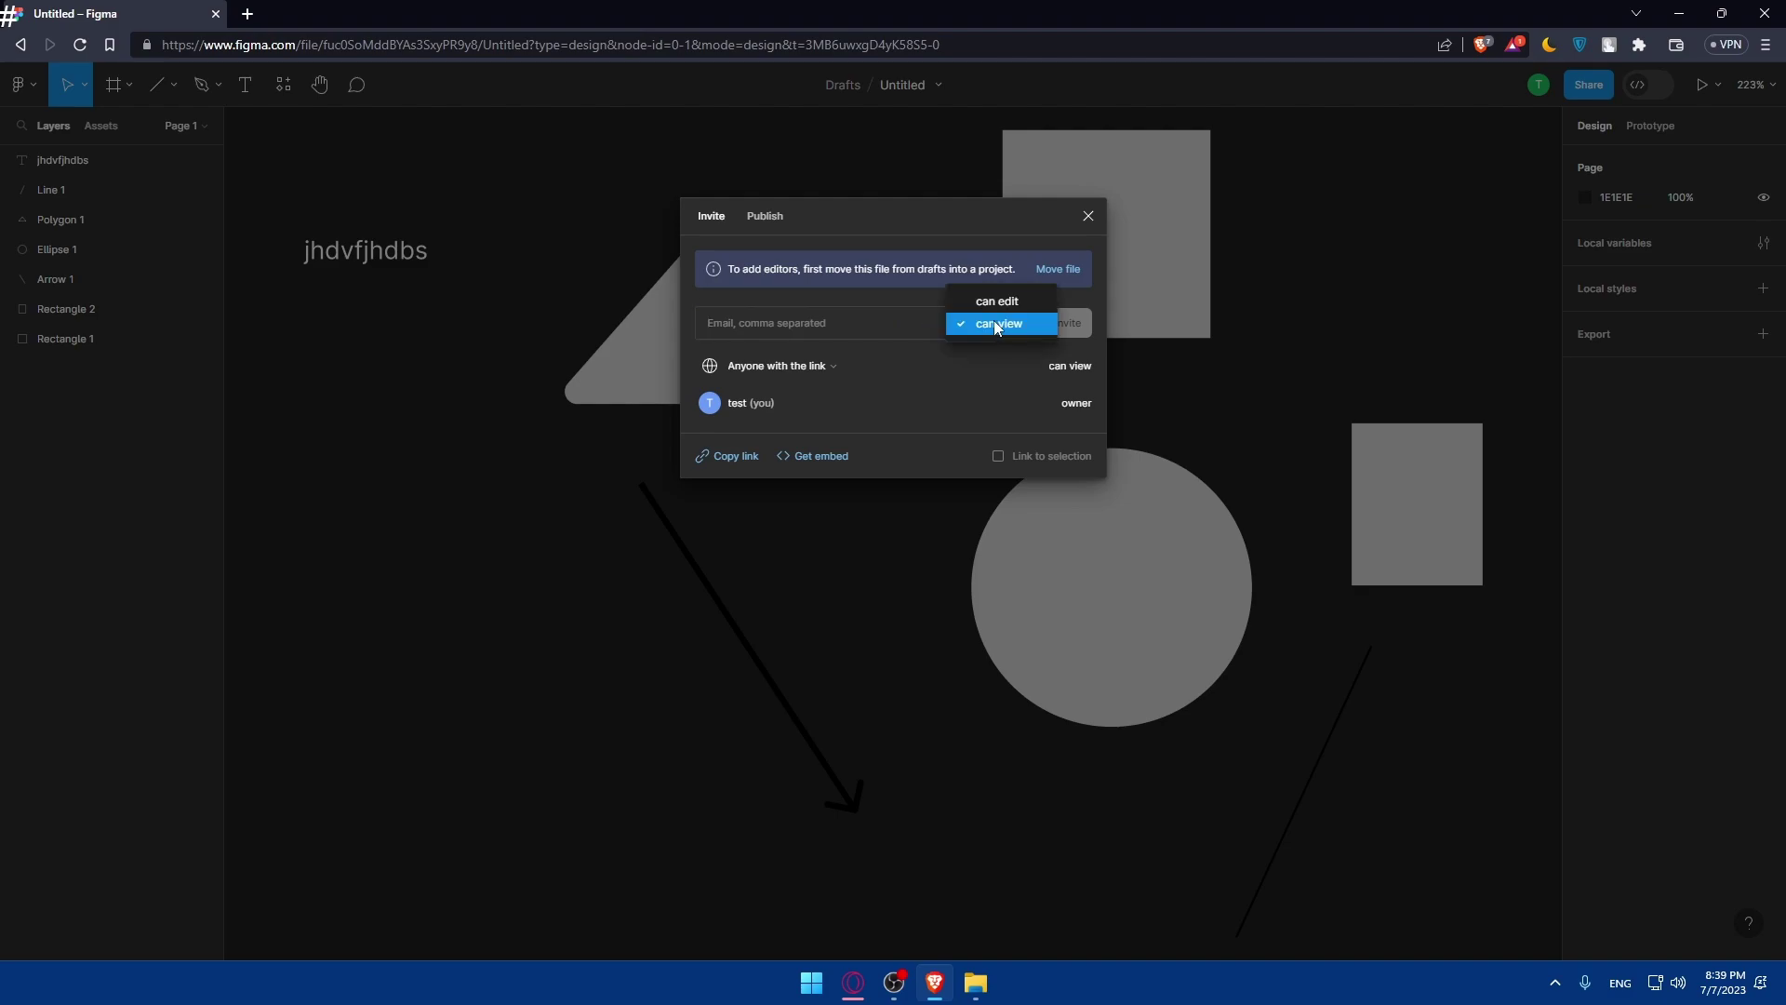
left_click(993, 324)
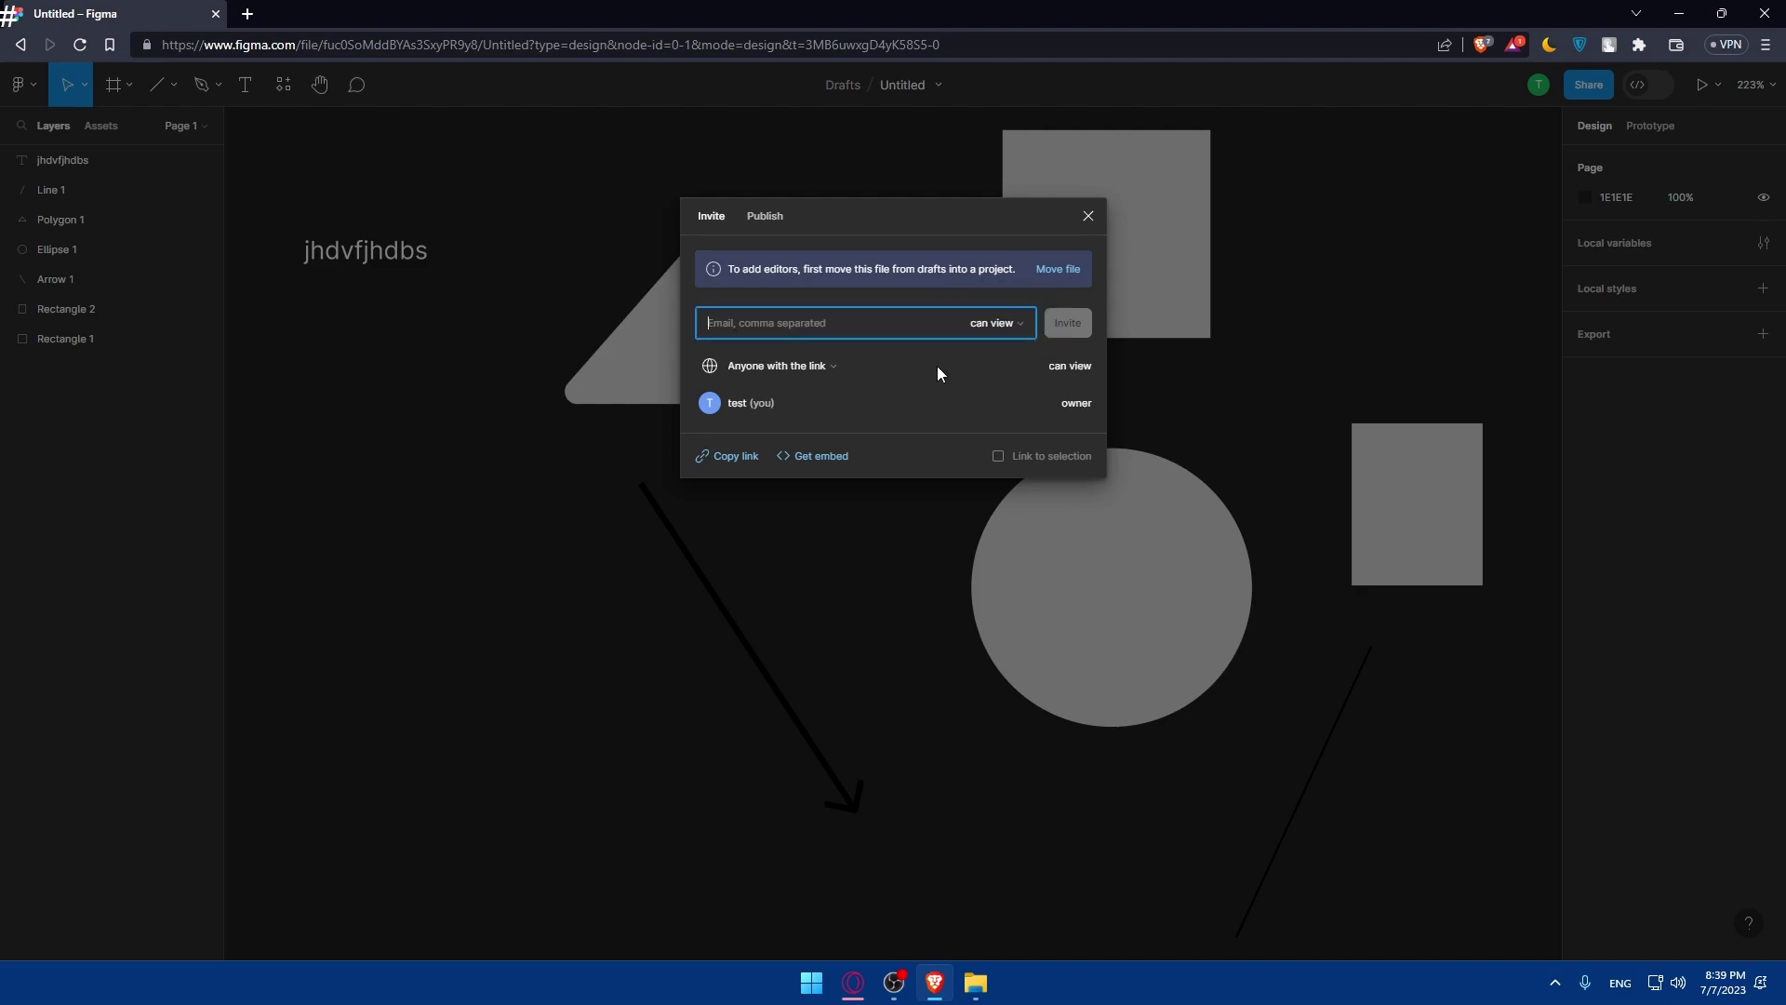
left_click(805, 367)
left_click(807, 367)
Recheck the permission lists, leaving link access at 'Anyone with the link – can view'
left_click(809, 369)
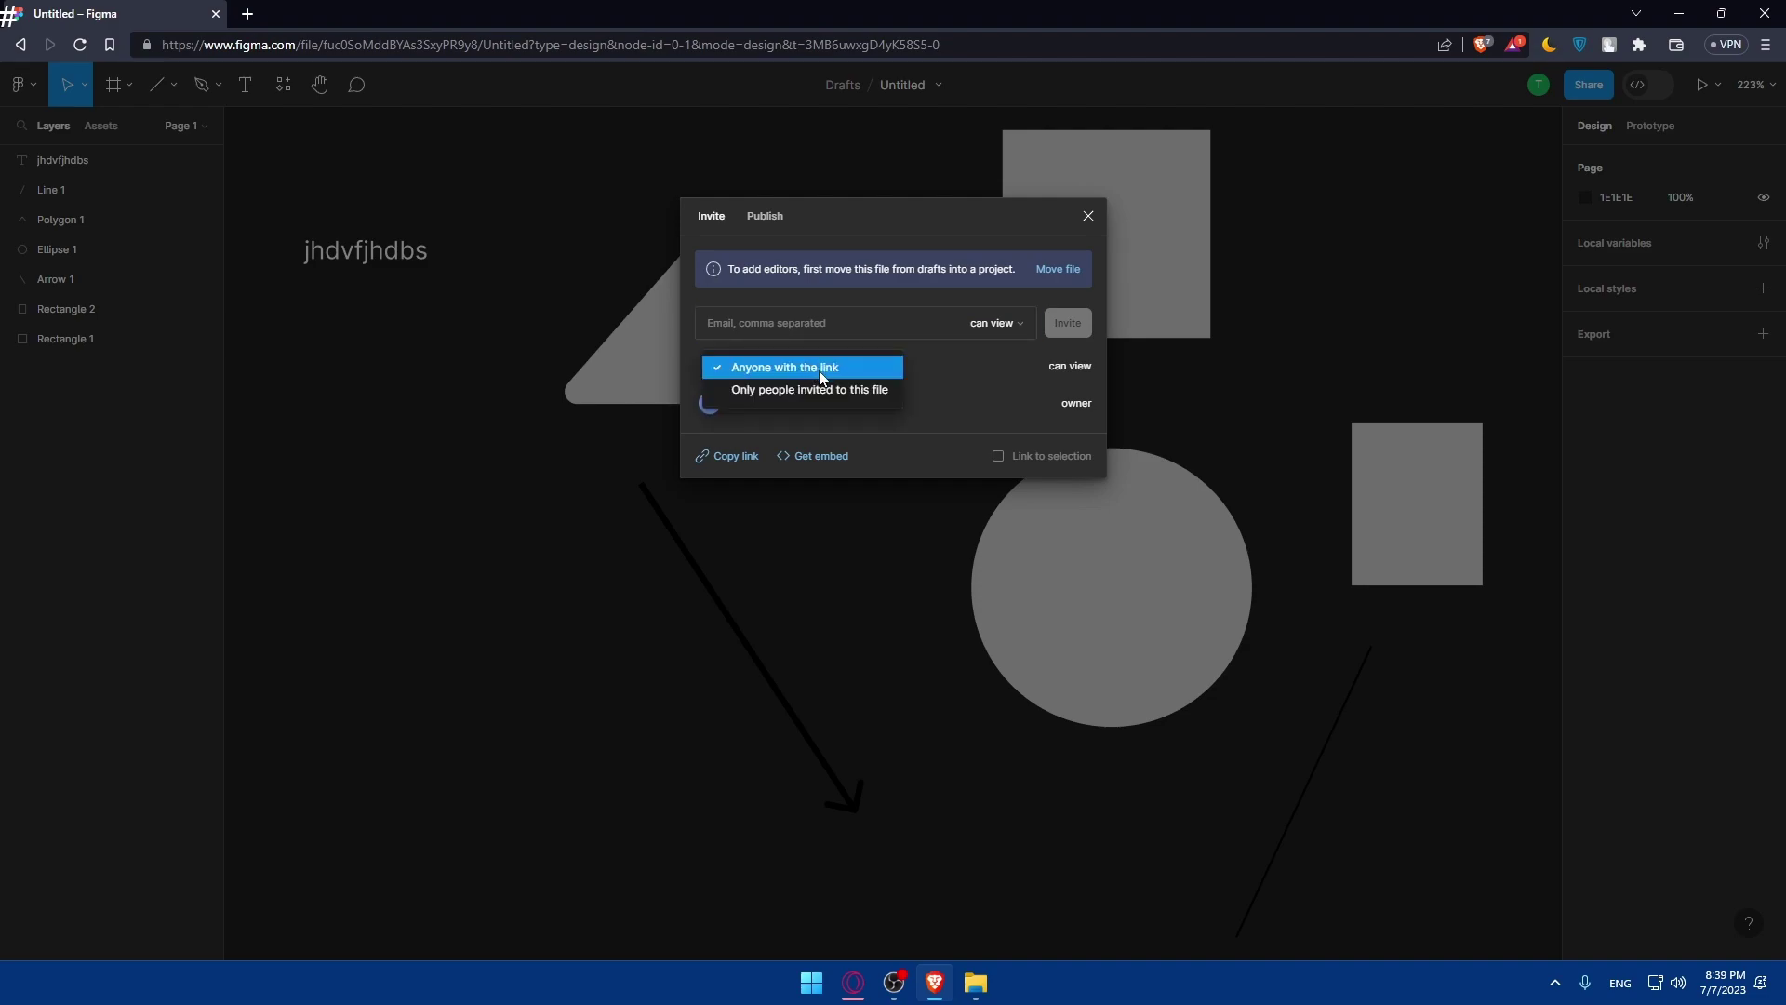
left_click(1015, 321)
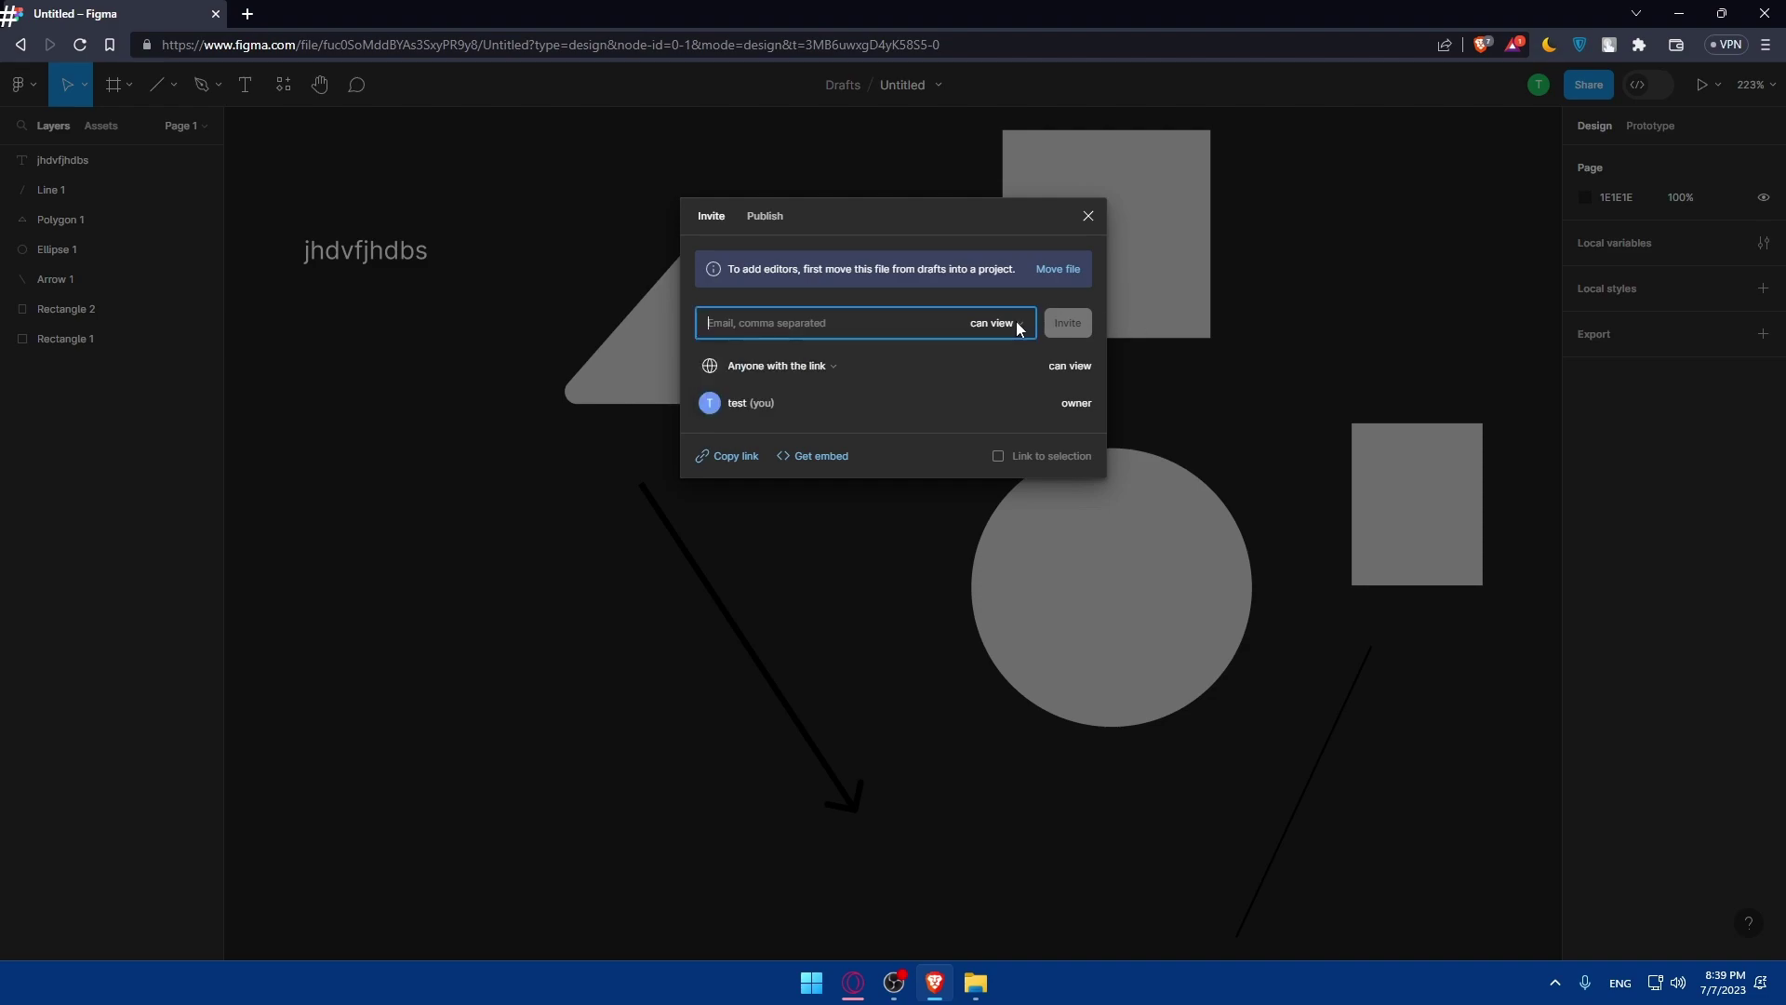
left_click(1016, 322)
left_click(1014, 324)
left_click(791, 364)
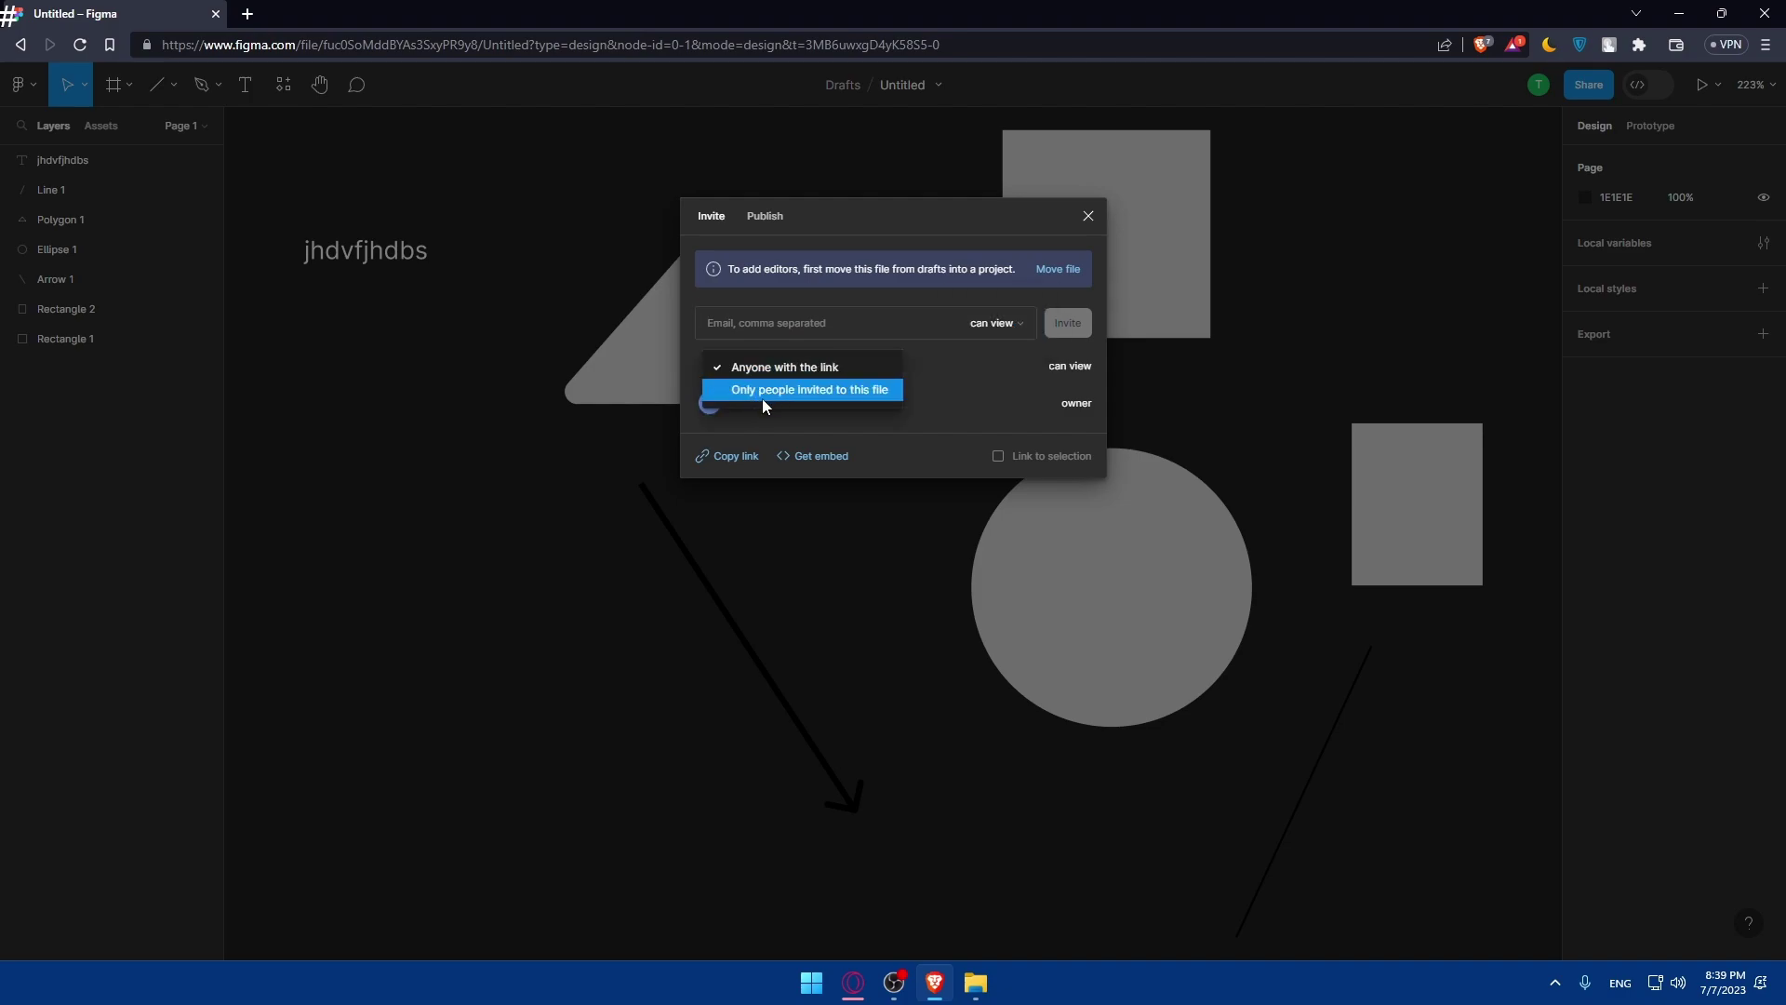
left_click(948, 383)
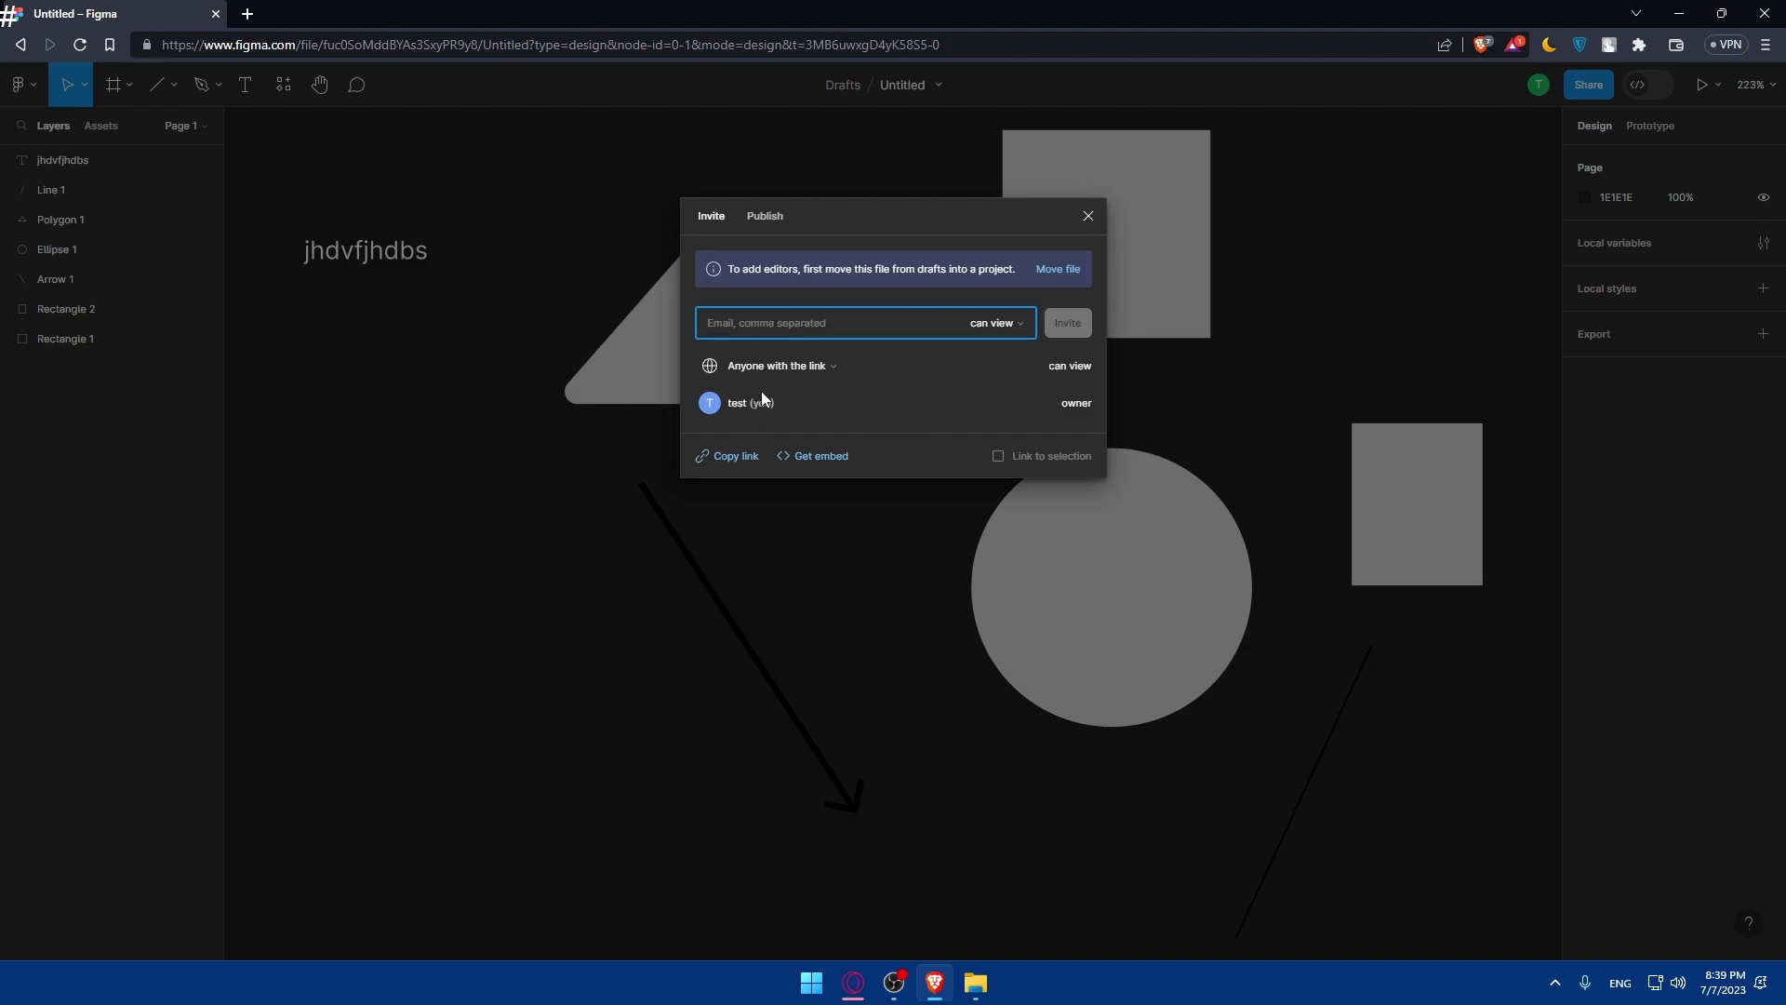
left_click_drag(783, 402, 726, 402)
left_click(861, 415)
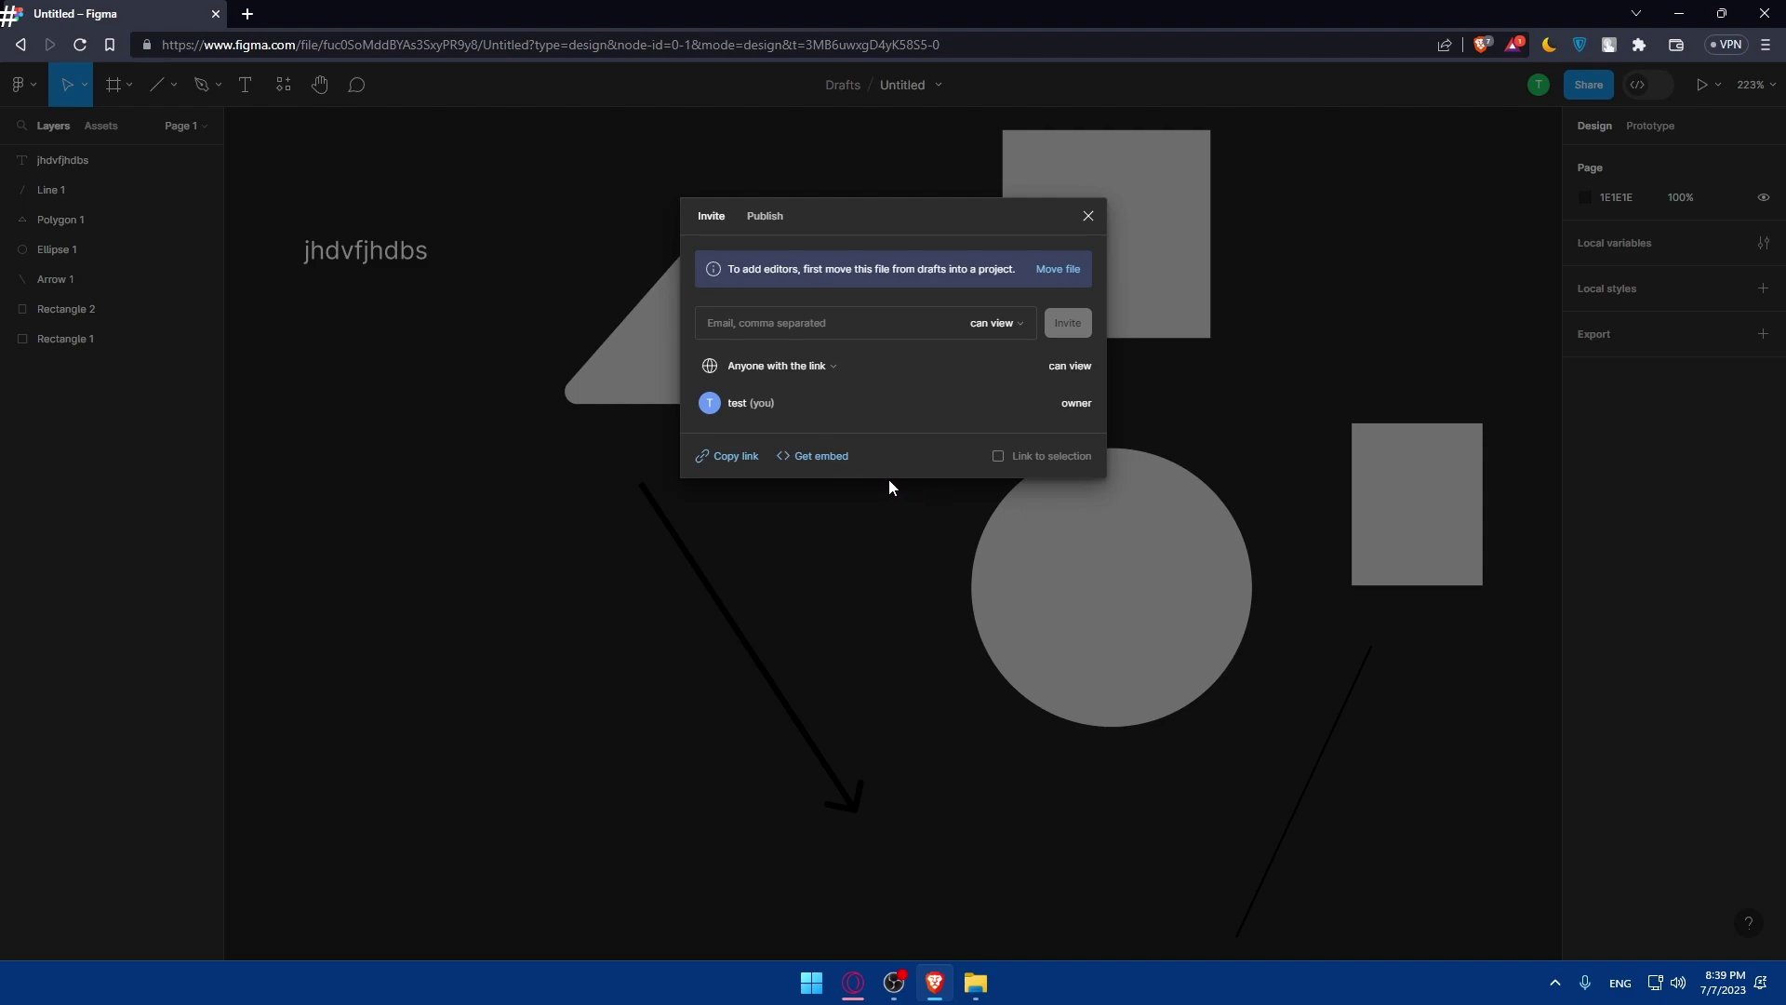
Glance at the Community Publish panel, then close the Share dialog
left_click(761, 216)
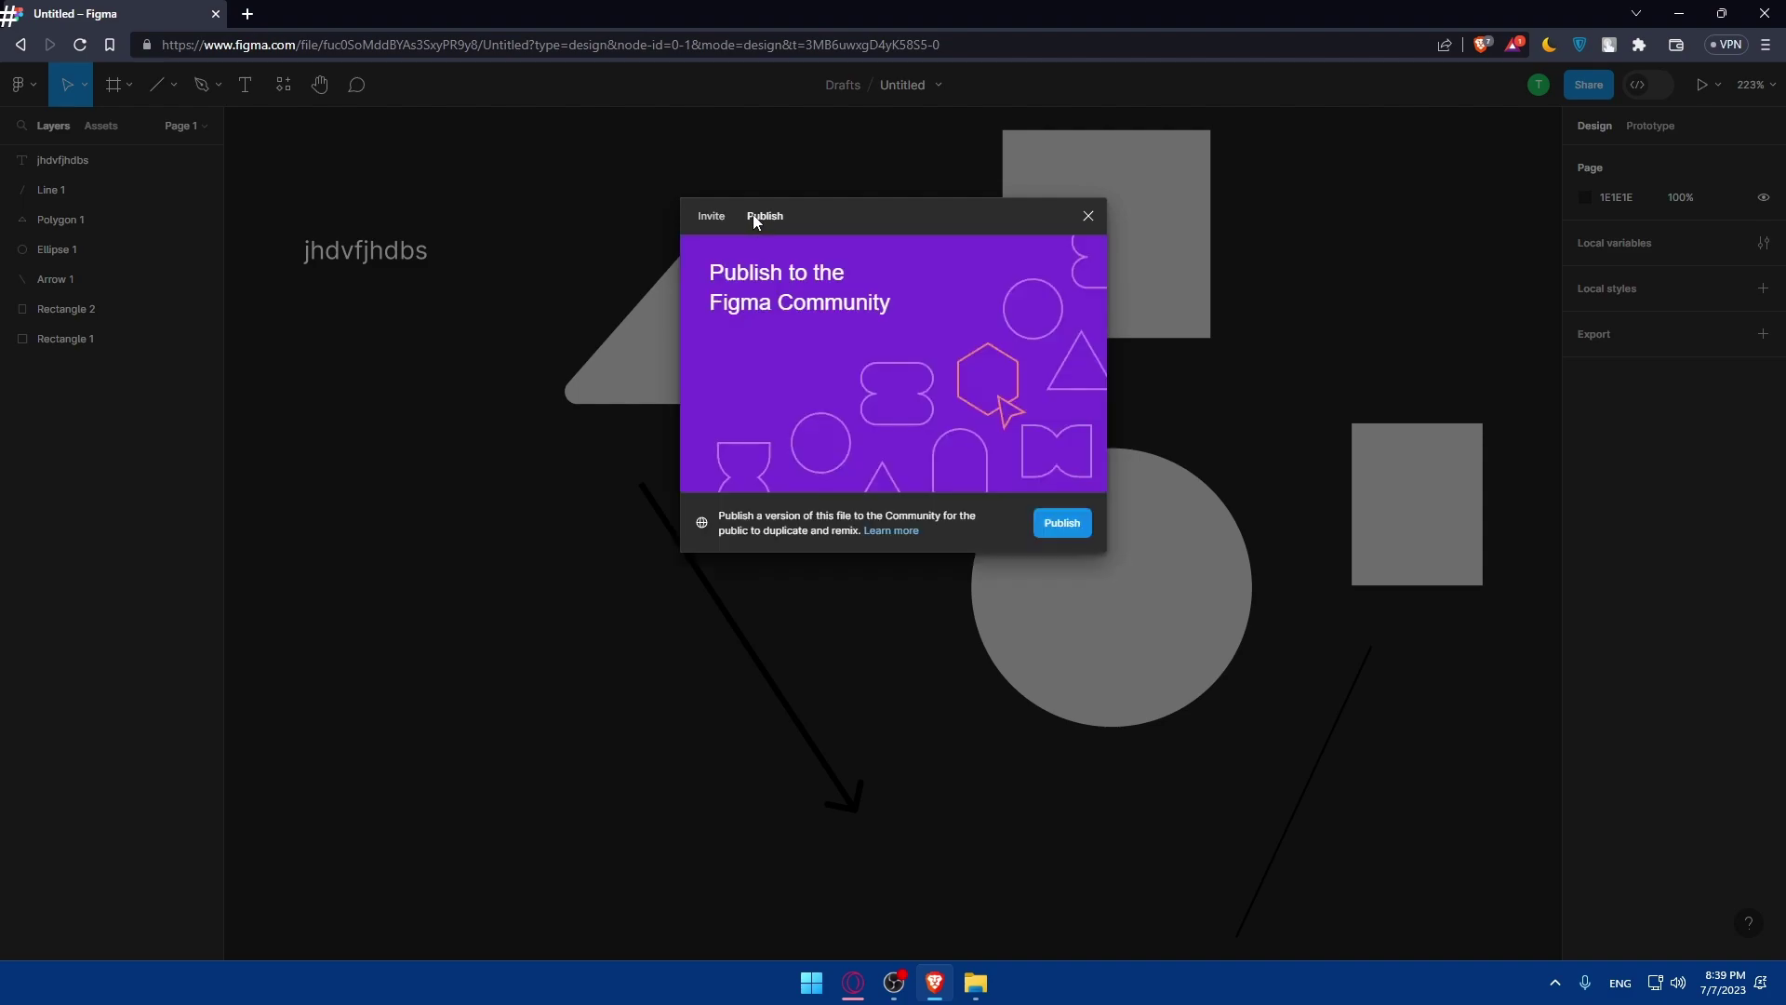
left_click(1087, 216)
key("alt+Tab")
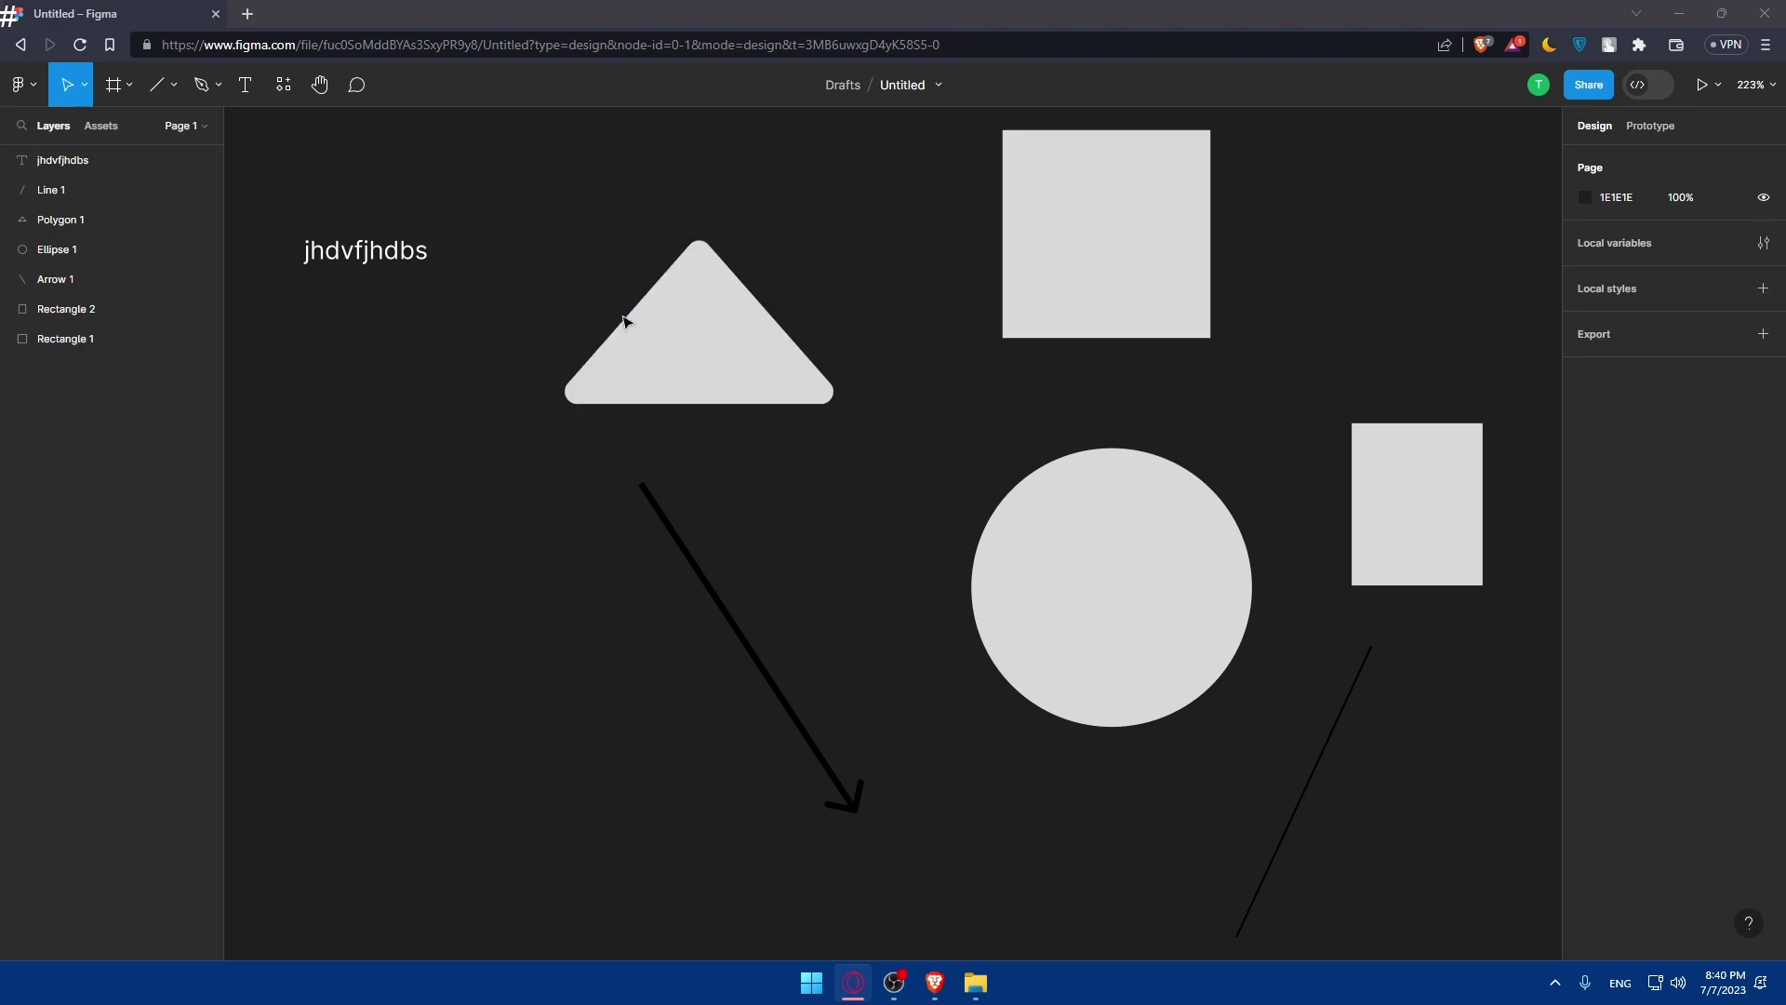
Reopen the sharing settings and start the Community publish form for the file
left_click(1584, 92)
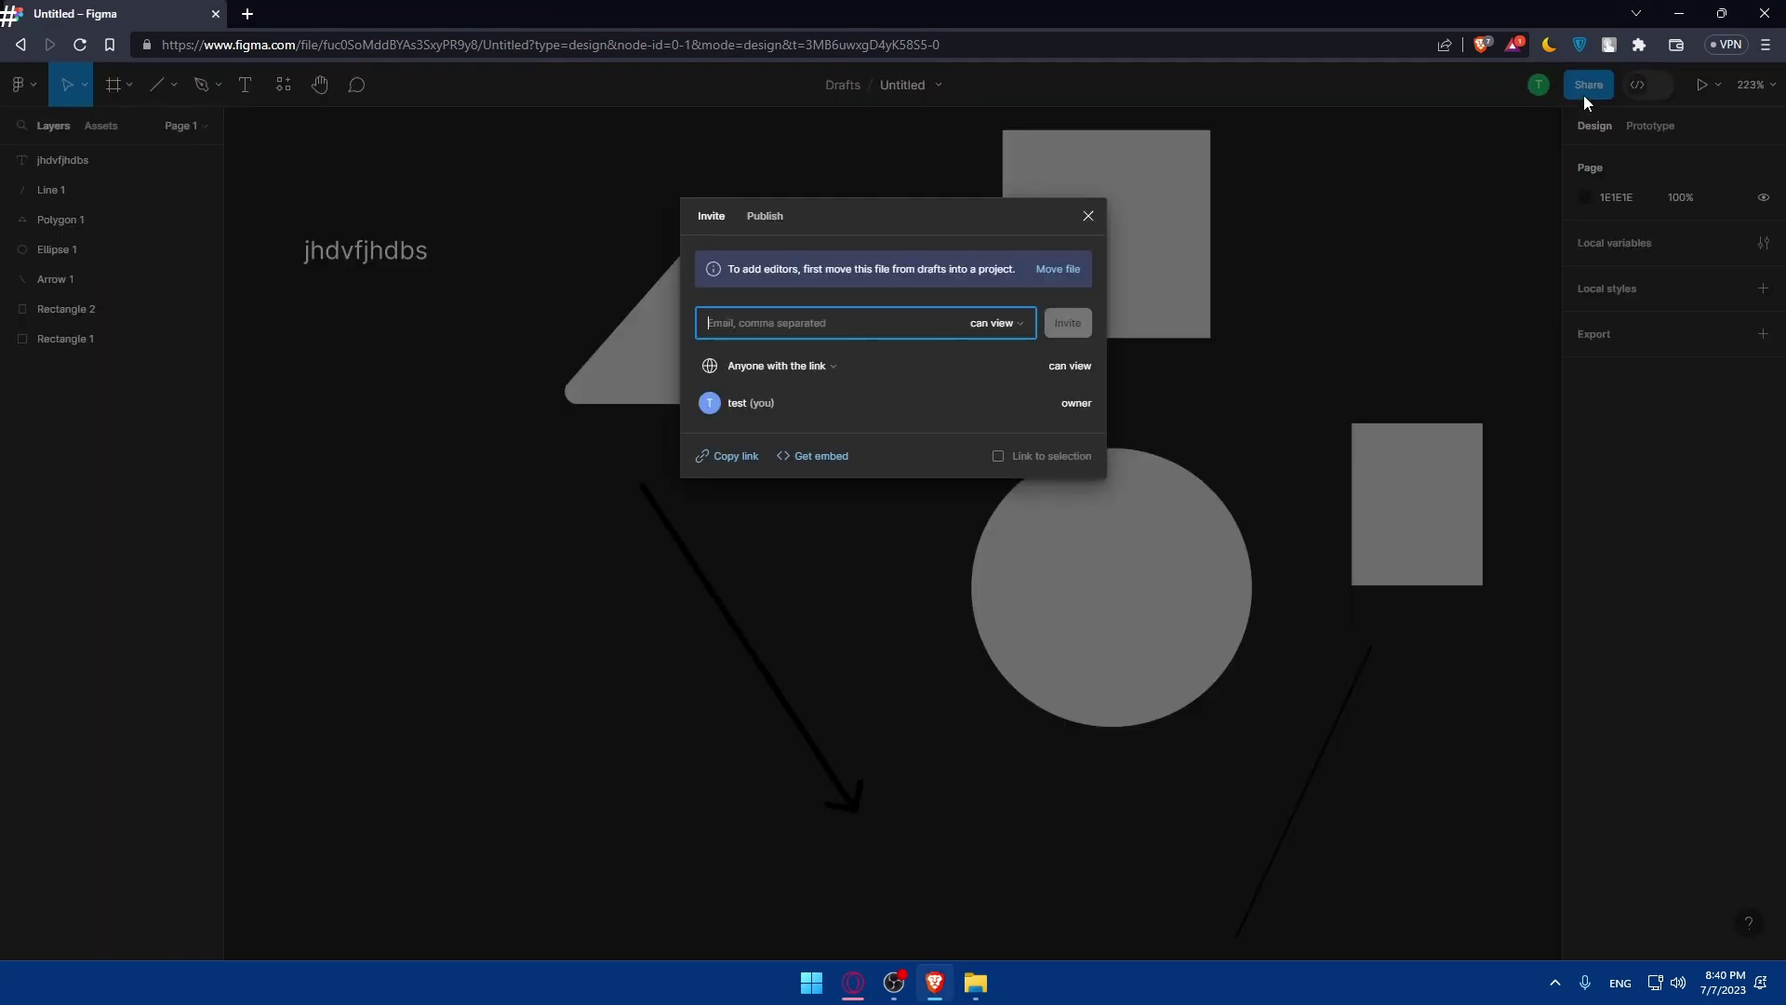
left_click(765, 217)
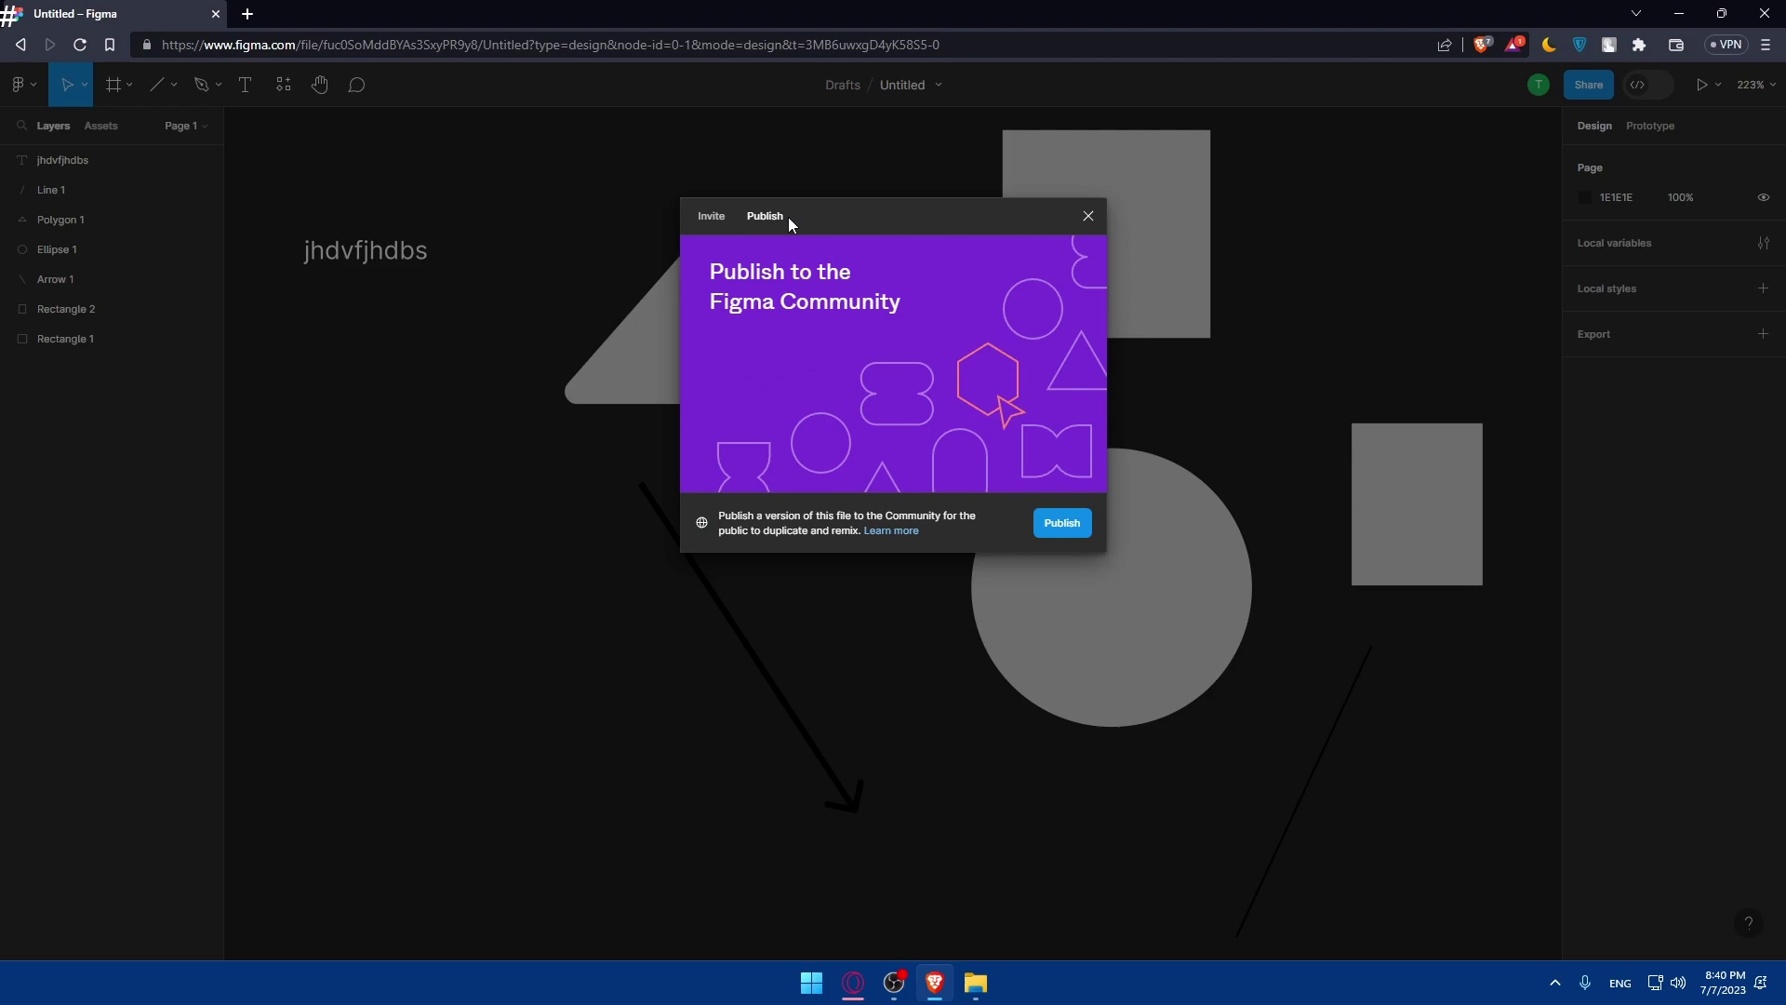
left_click(1059, 527)
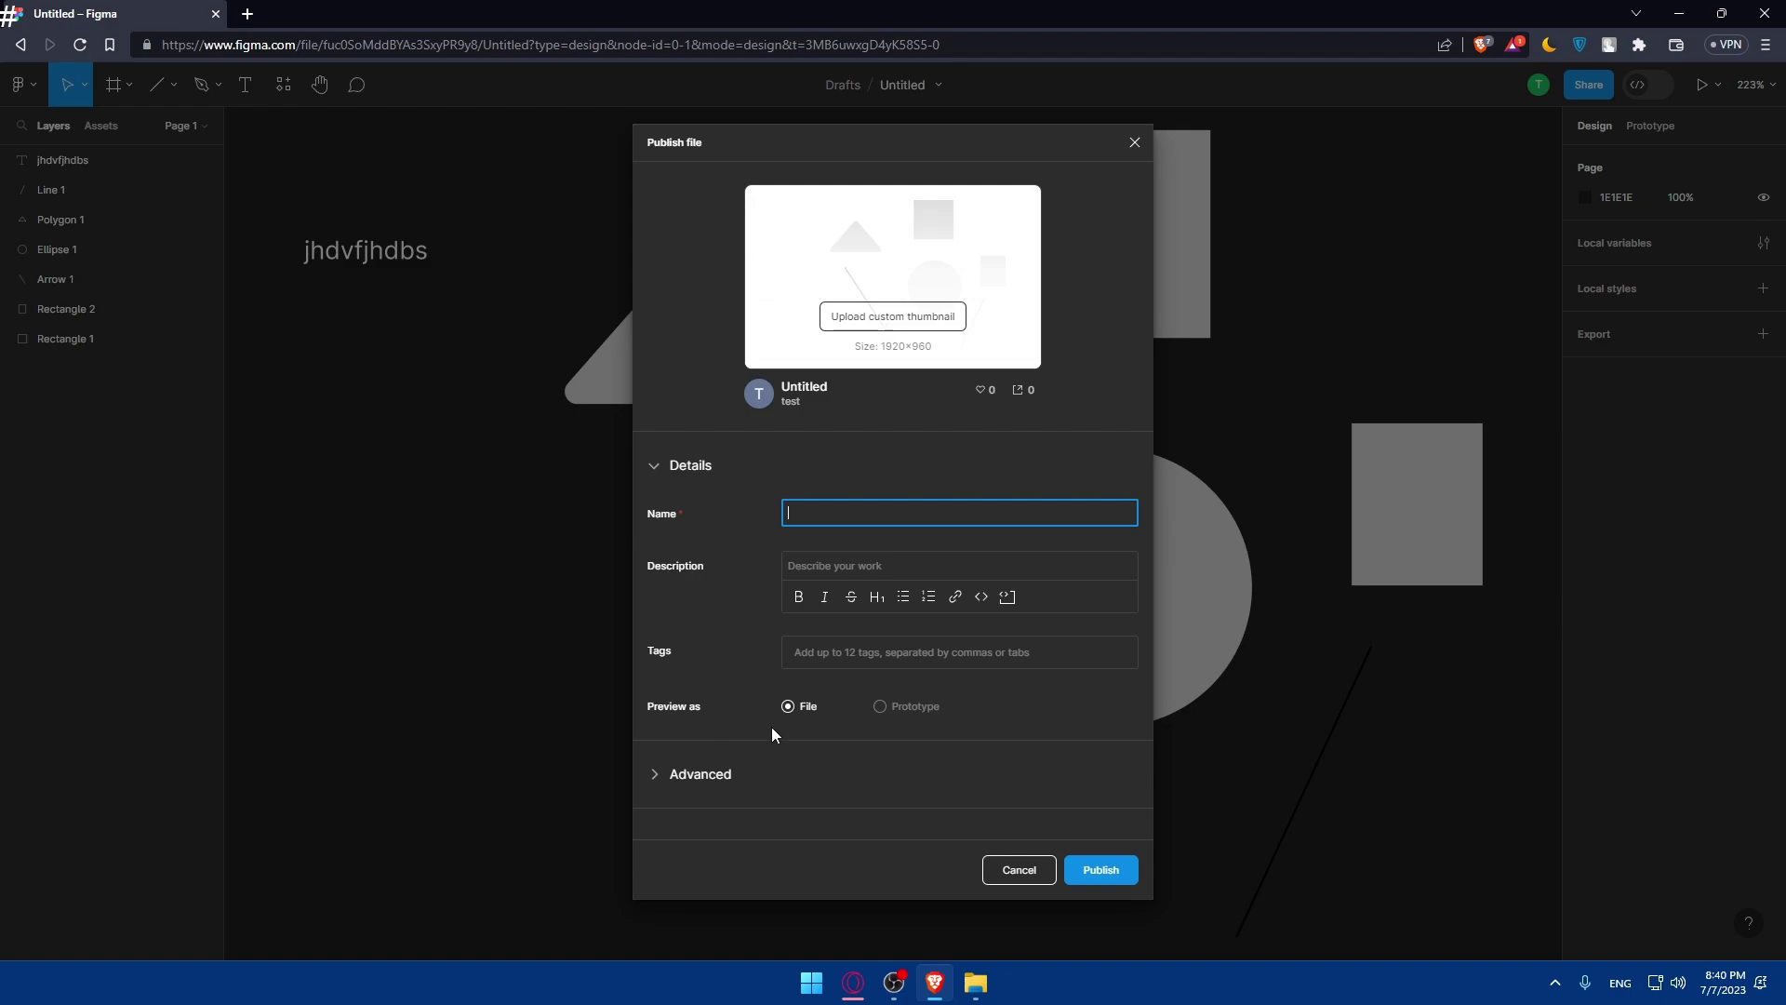
left_click(851, 714)
Expand the Advanced publishing options, leaving the support contact unchanged
left_click(719, 757)
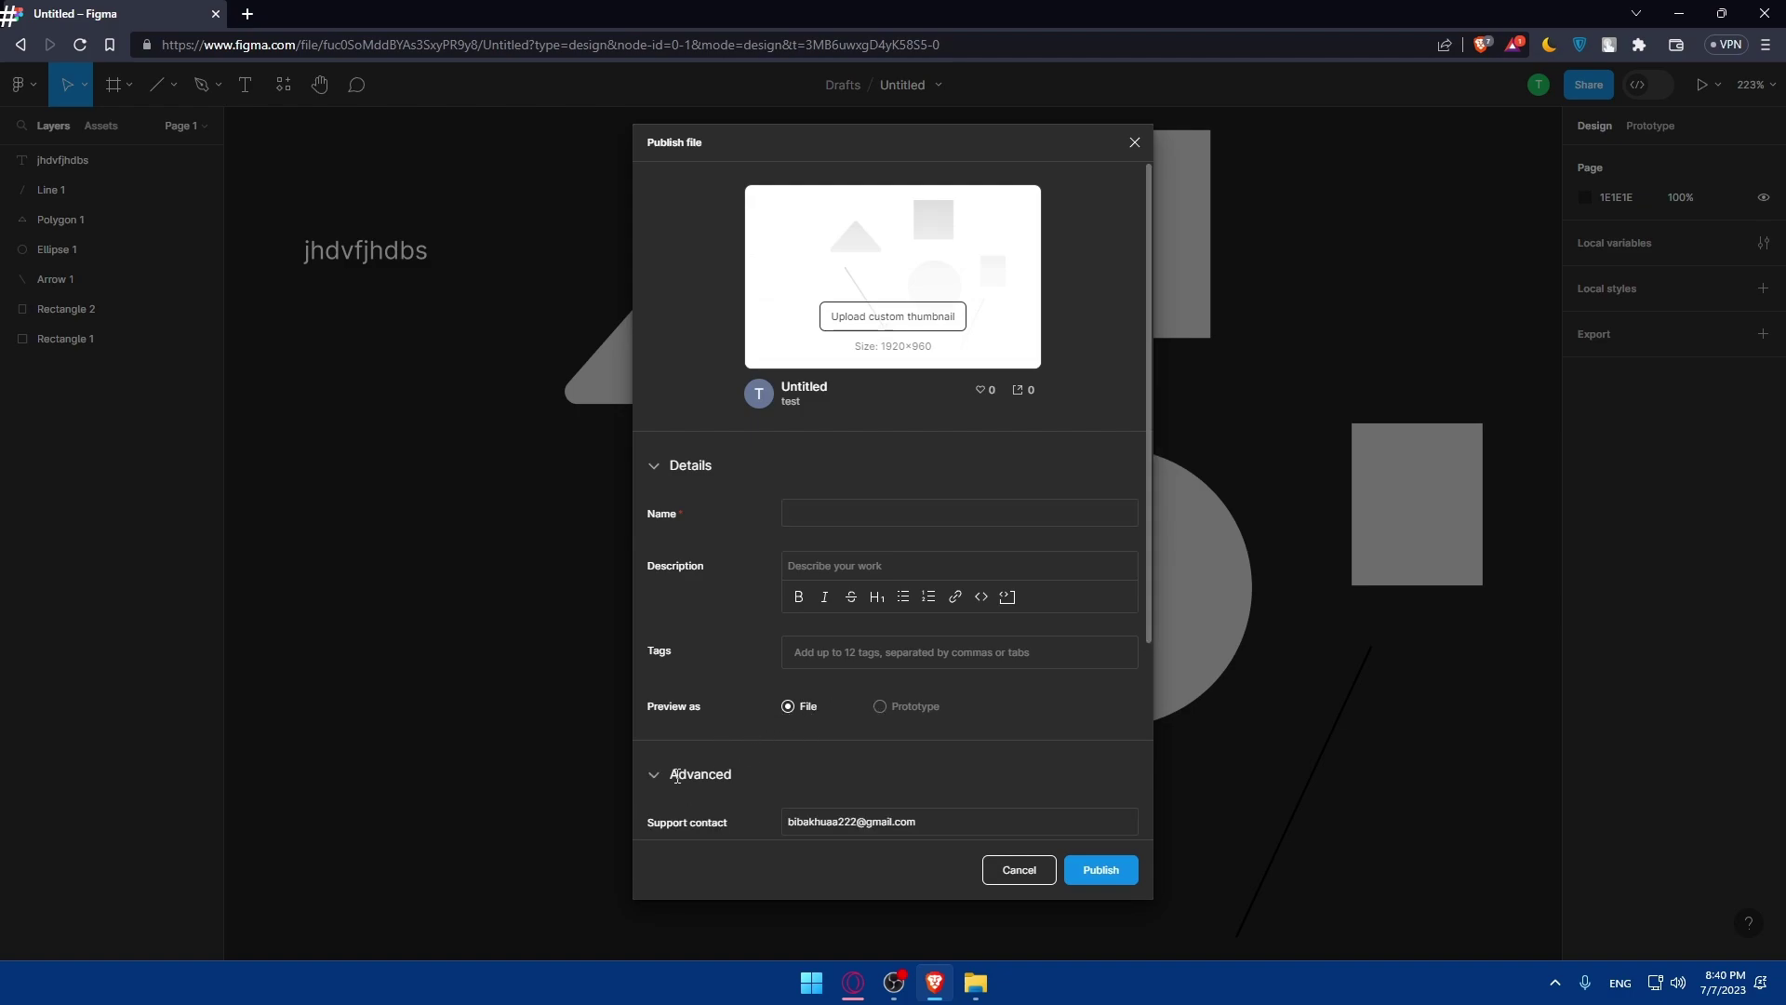
scroll(688, 716, "down", 3)
left_click(651, 500)
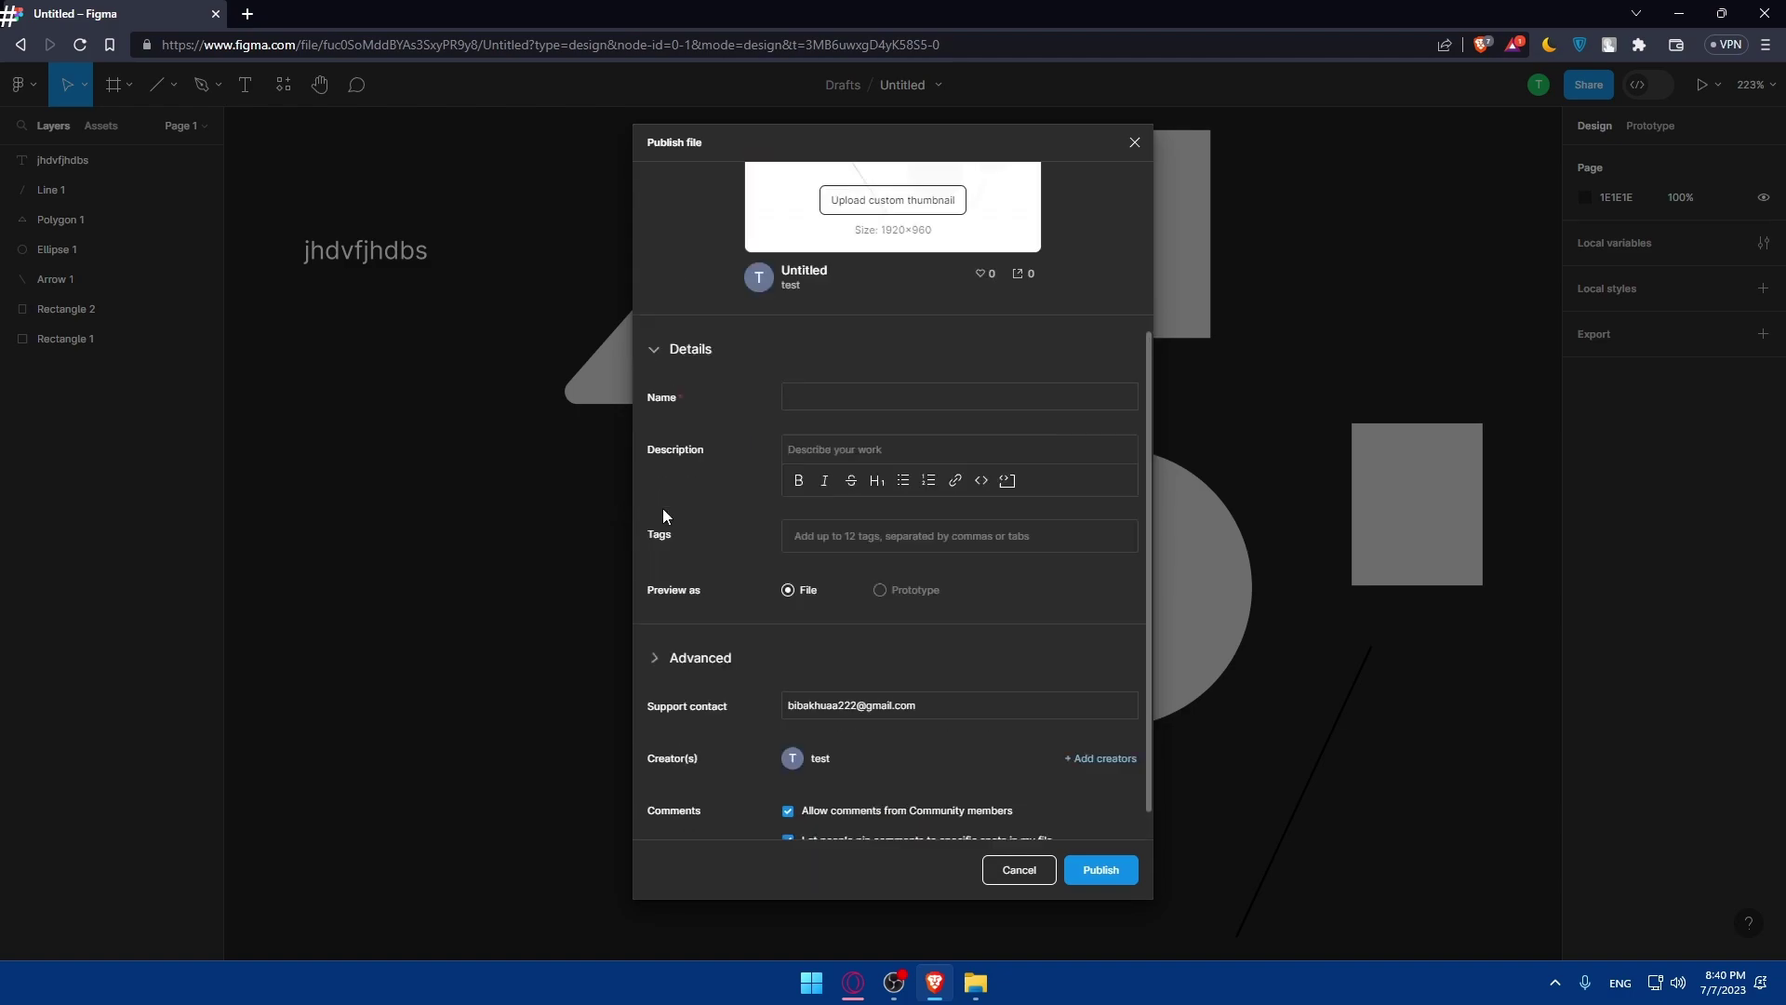
left_click(676, 772)
scroll(707, 665, "down", 3)
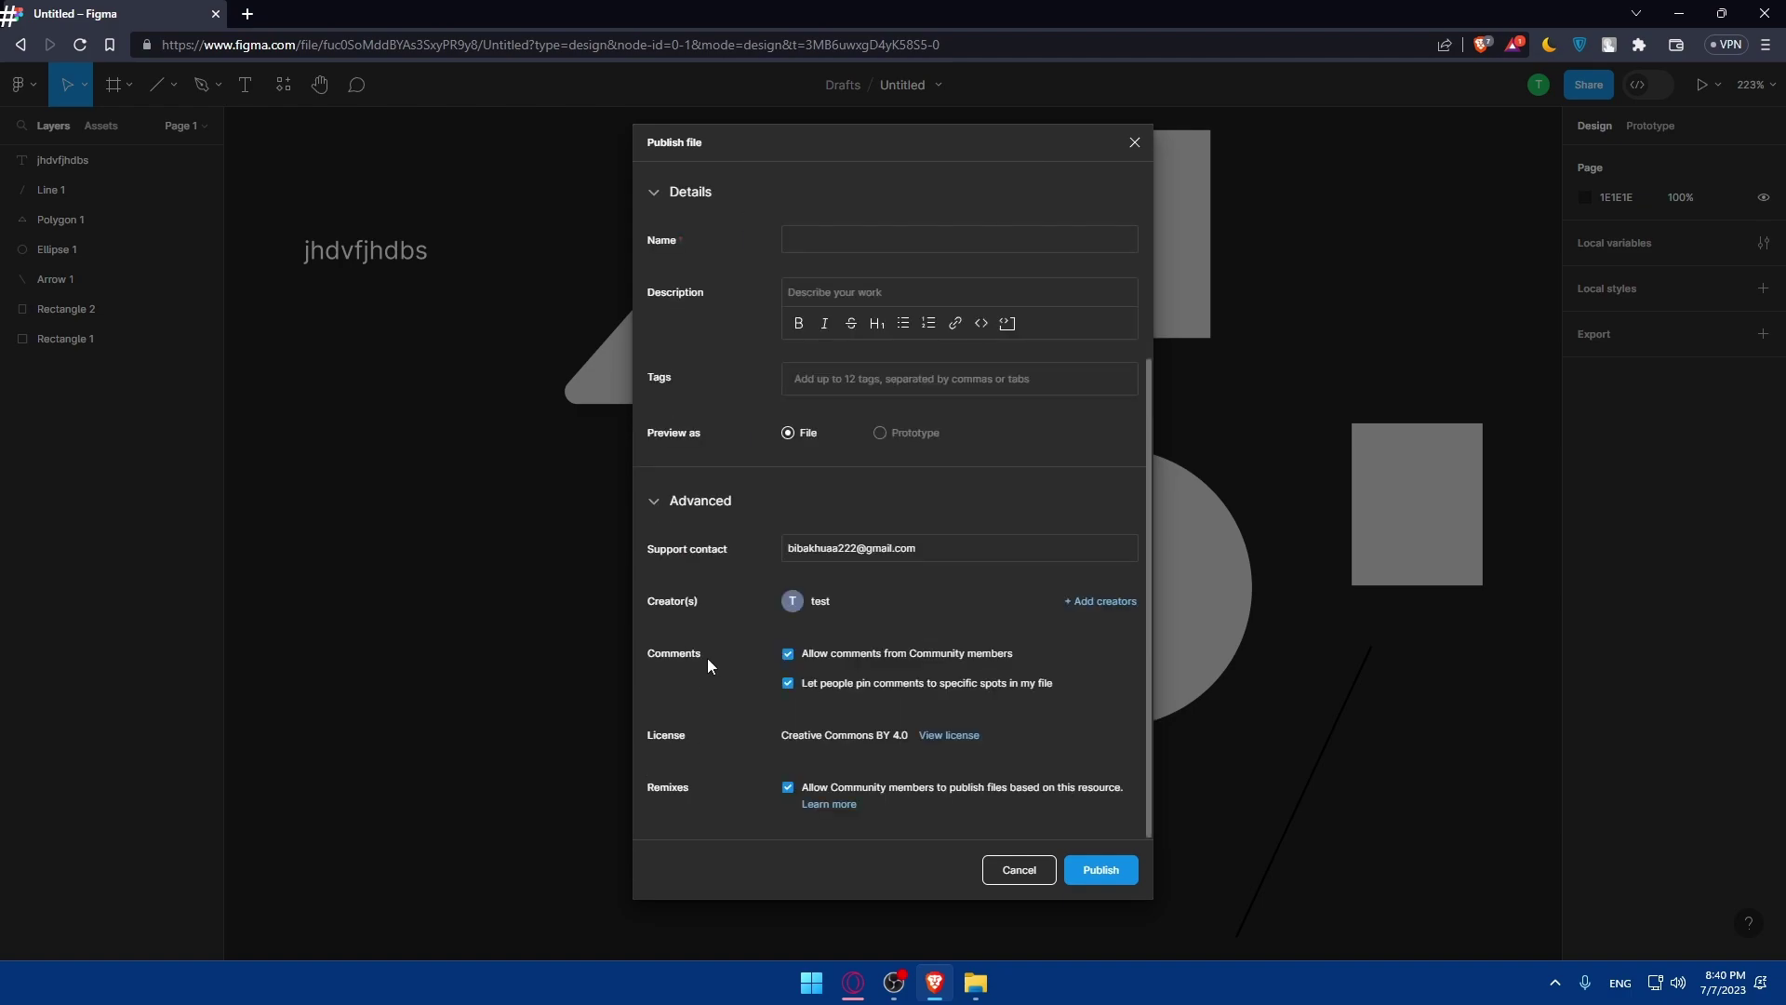
left_click(837, 548)
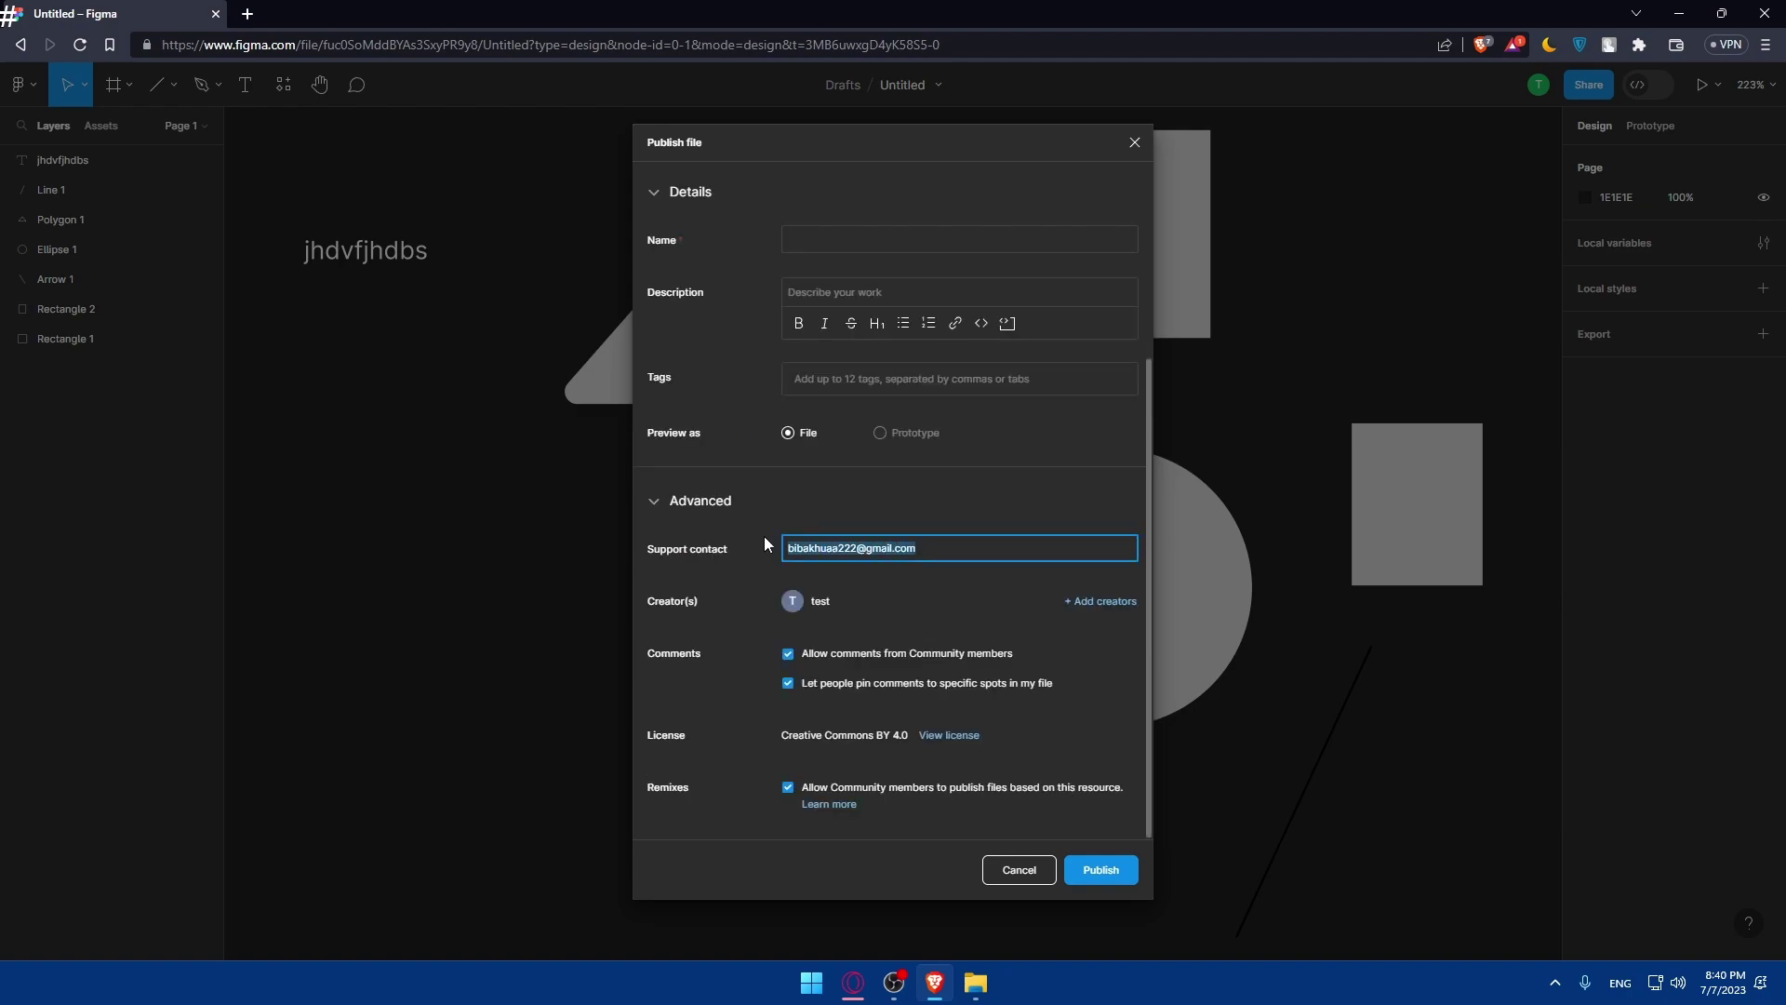
left_click(964, 597)
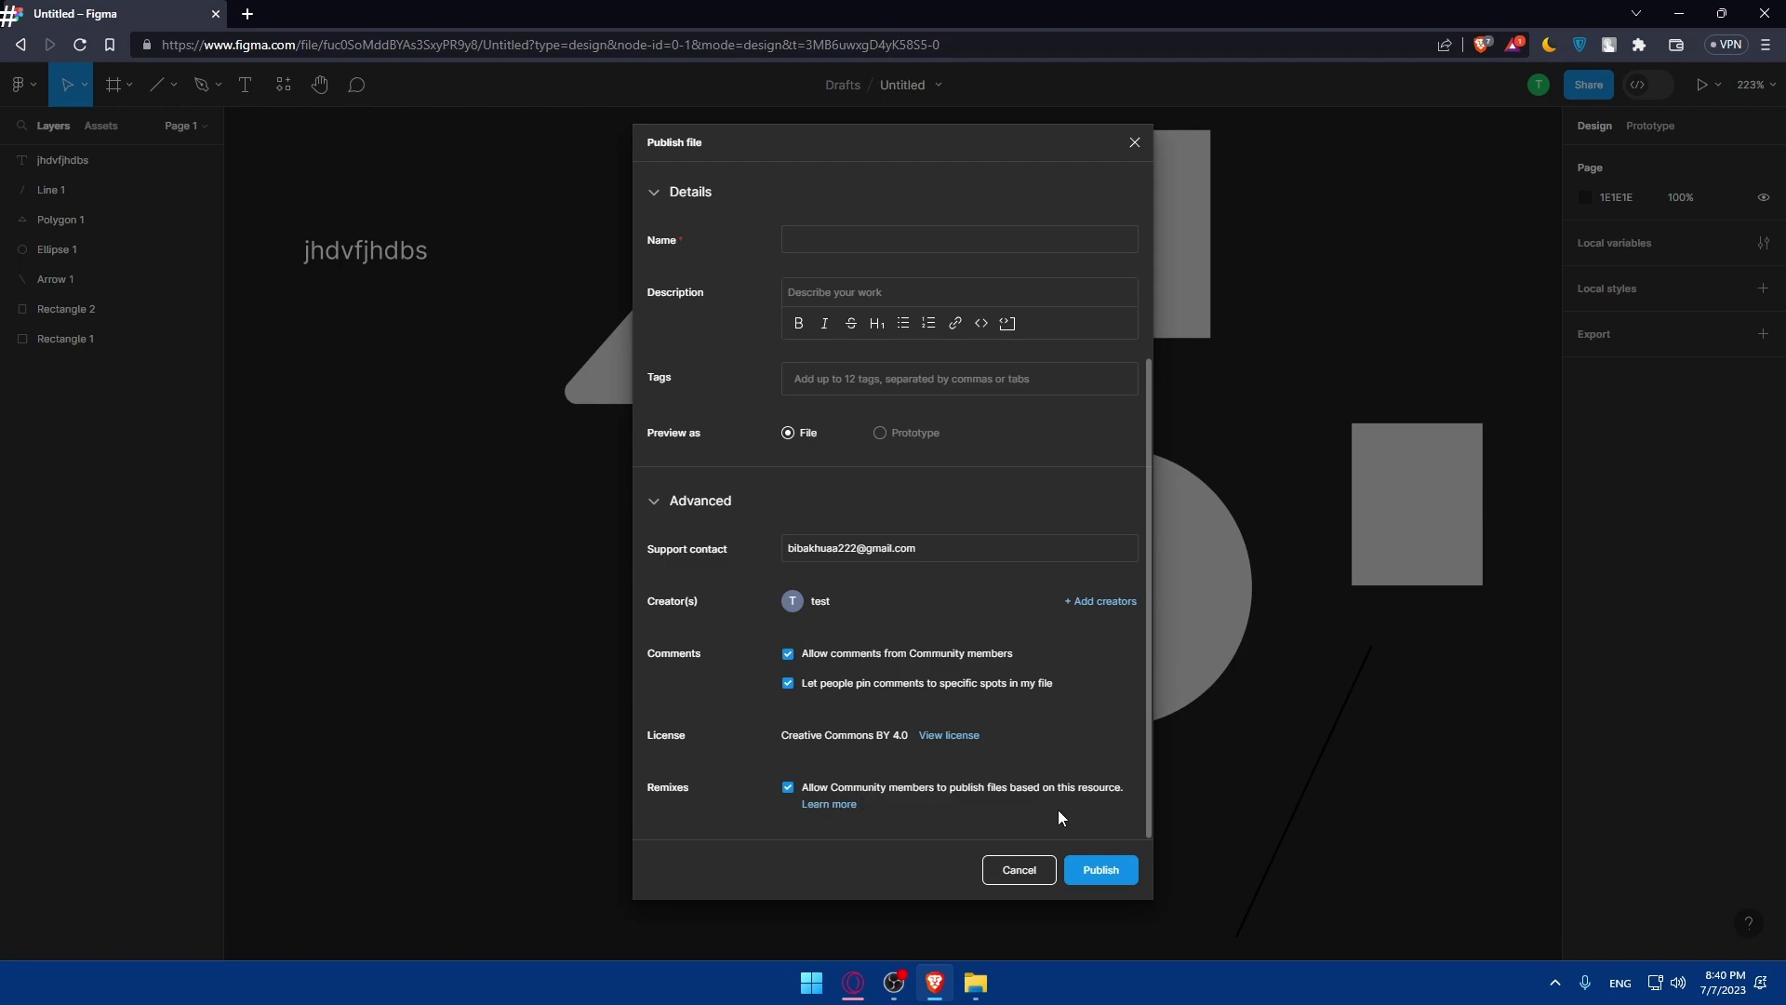
Upload the wizard image as the custom thumbnail, then close the publish form
scroll(809, 751, "up", 3)
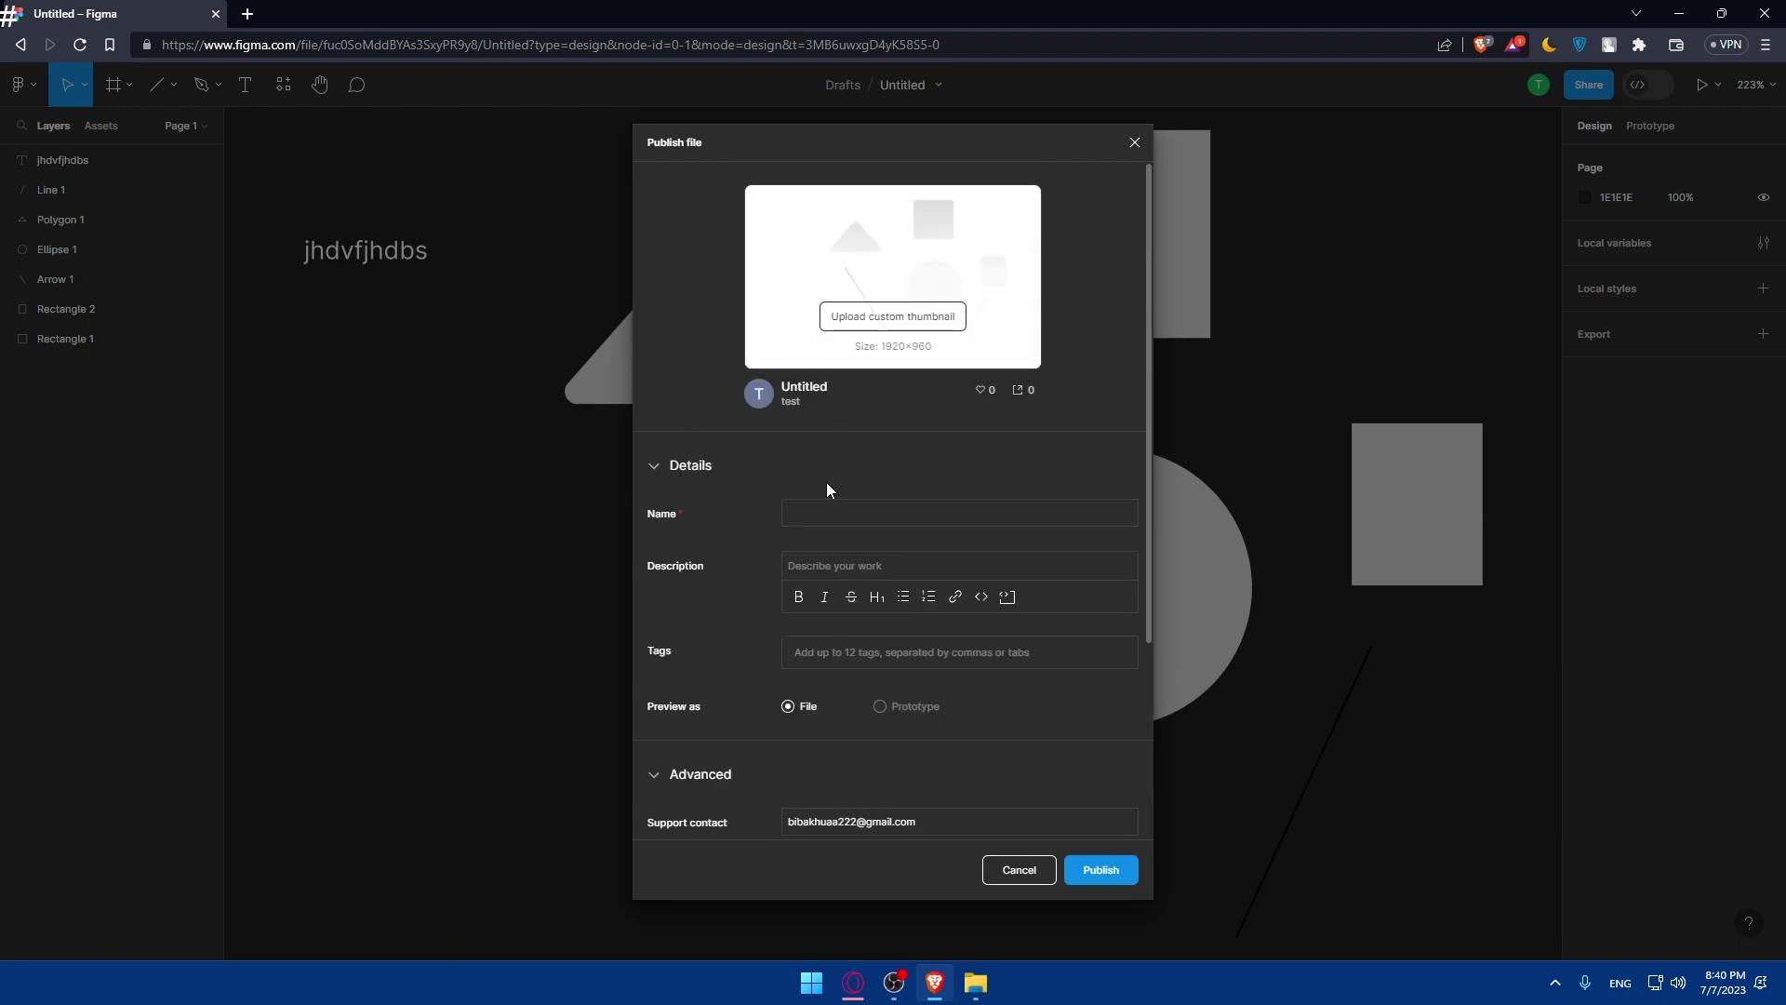
left_click(906, 318)
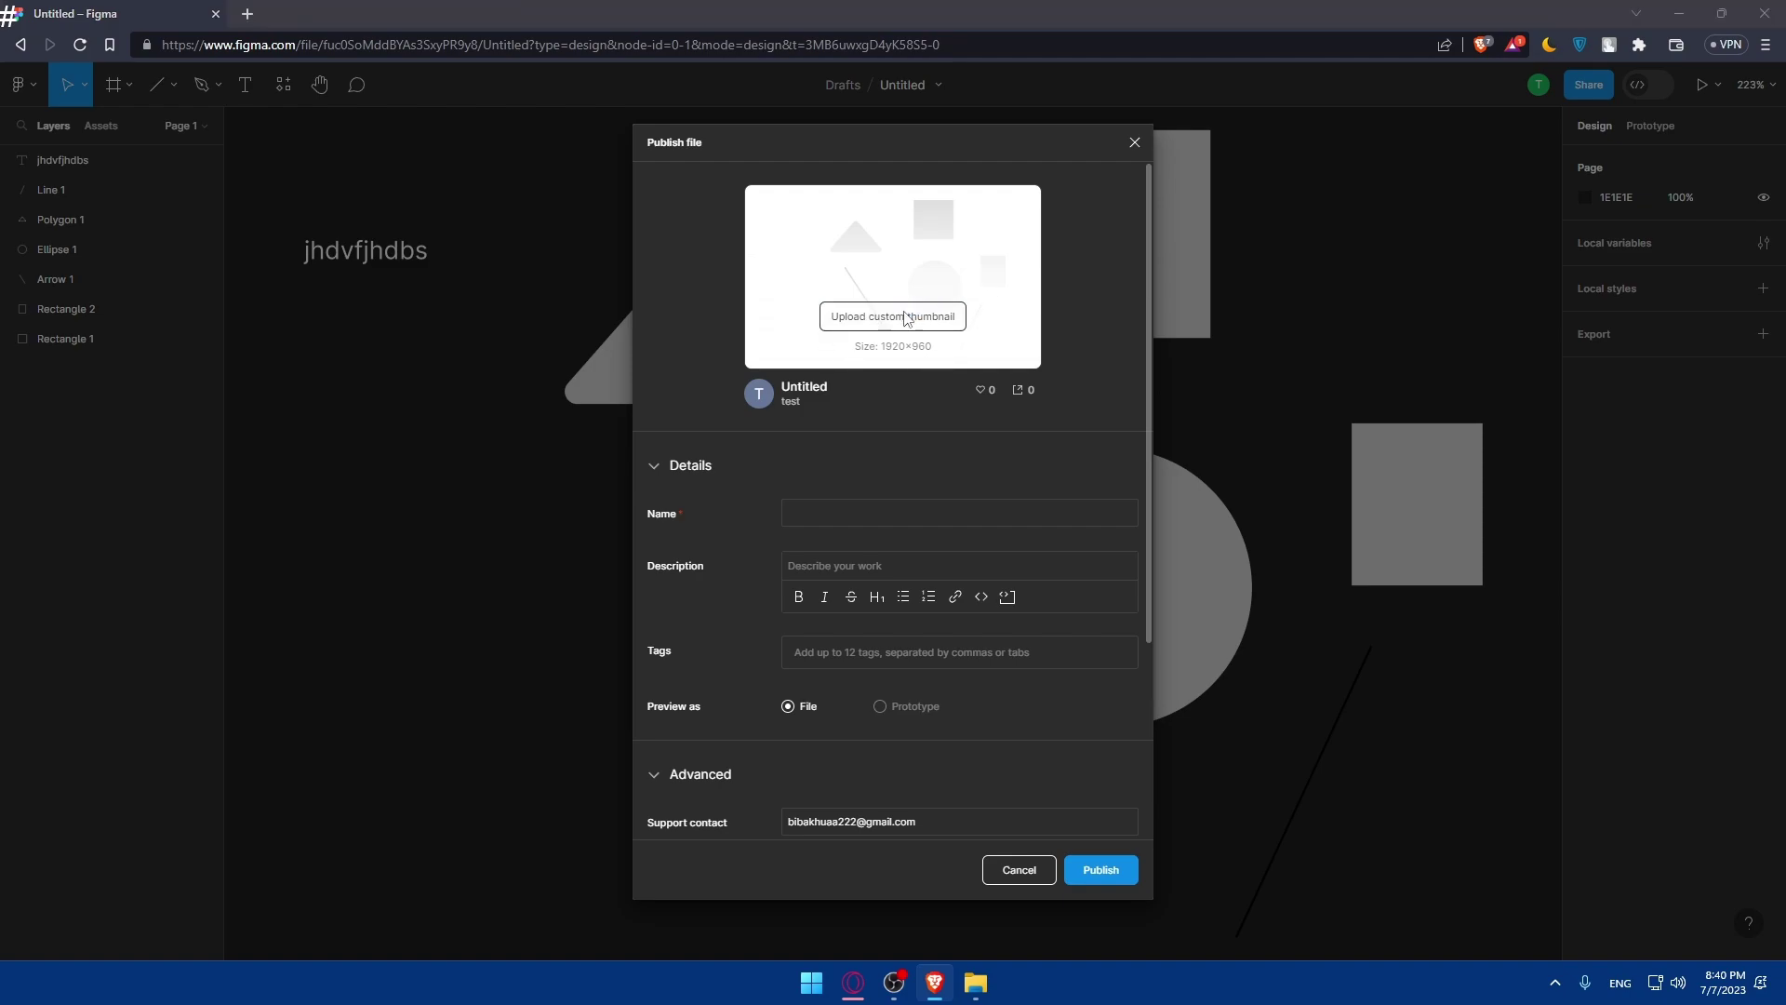
double_click(709, 522)
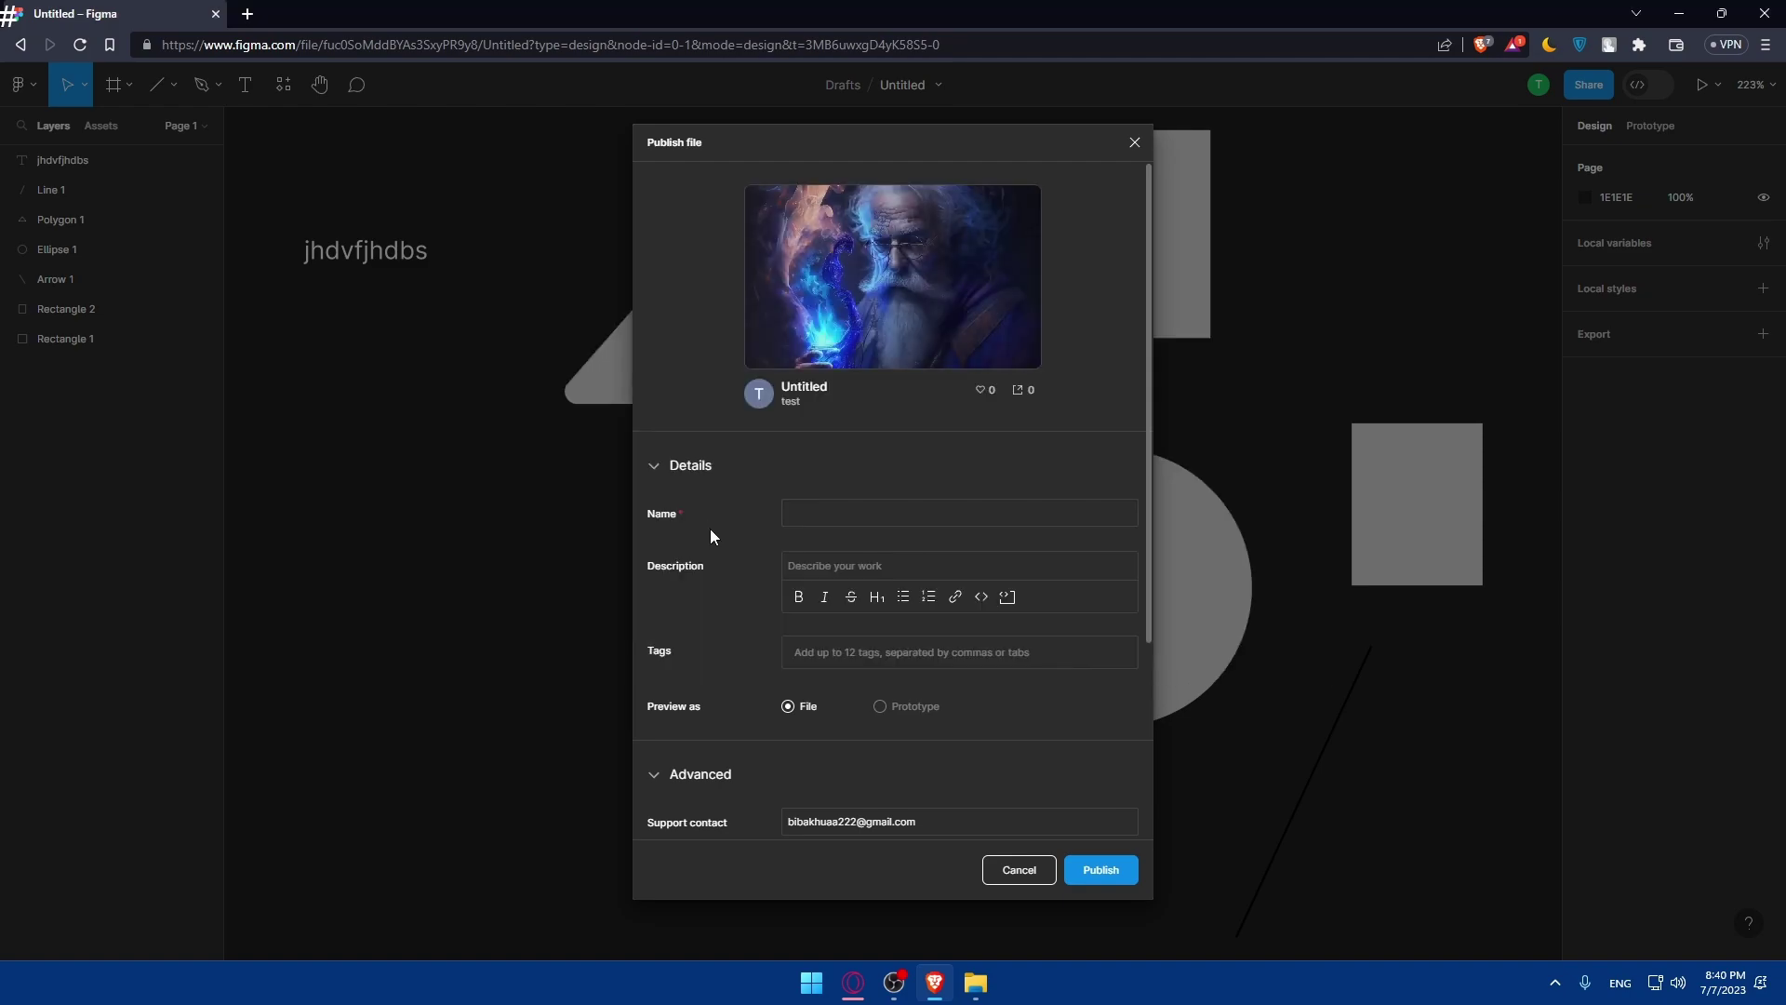
left_click(1020, 869)
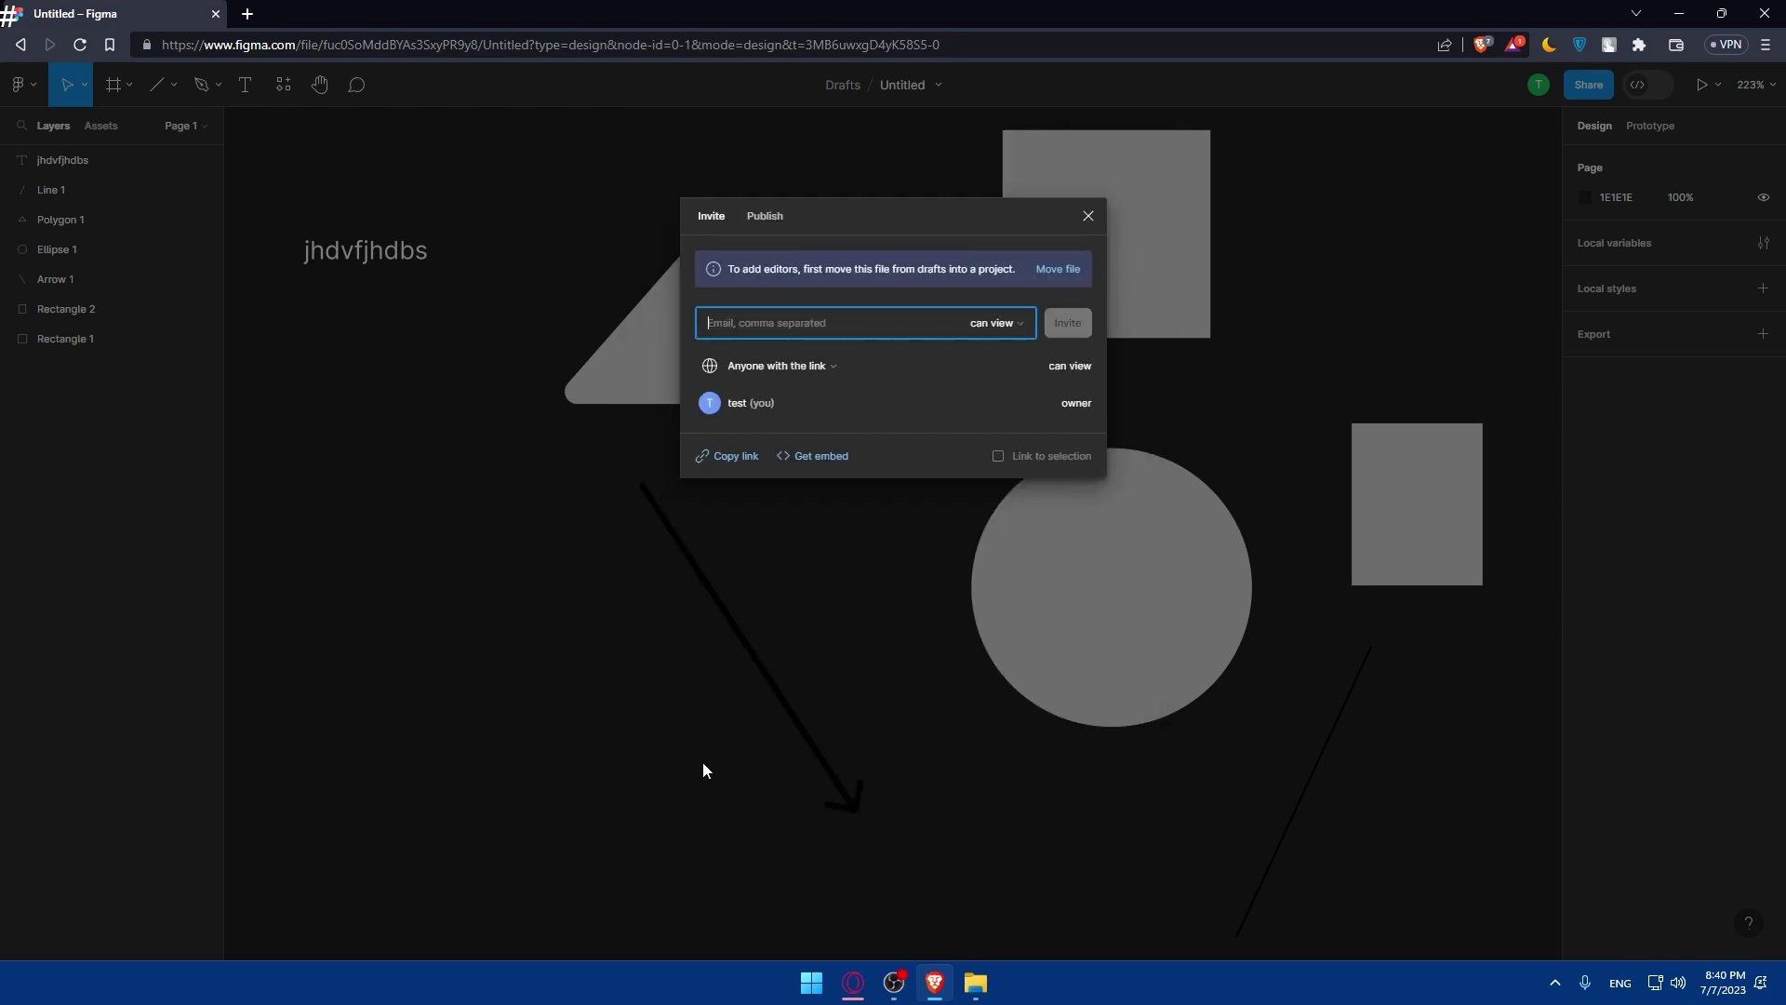
Close the share dialog and zoom to fit all seven layers on the canvas
left_click(1087, 217)
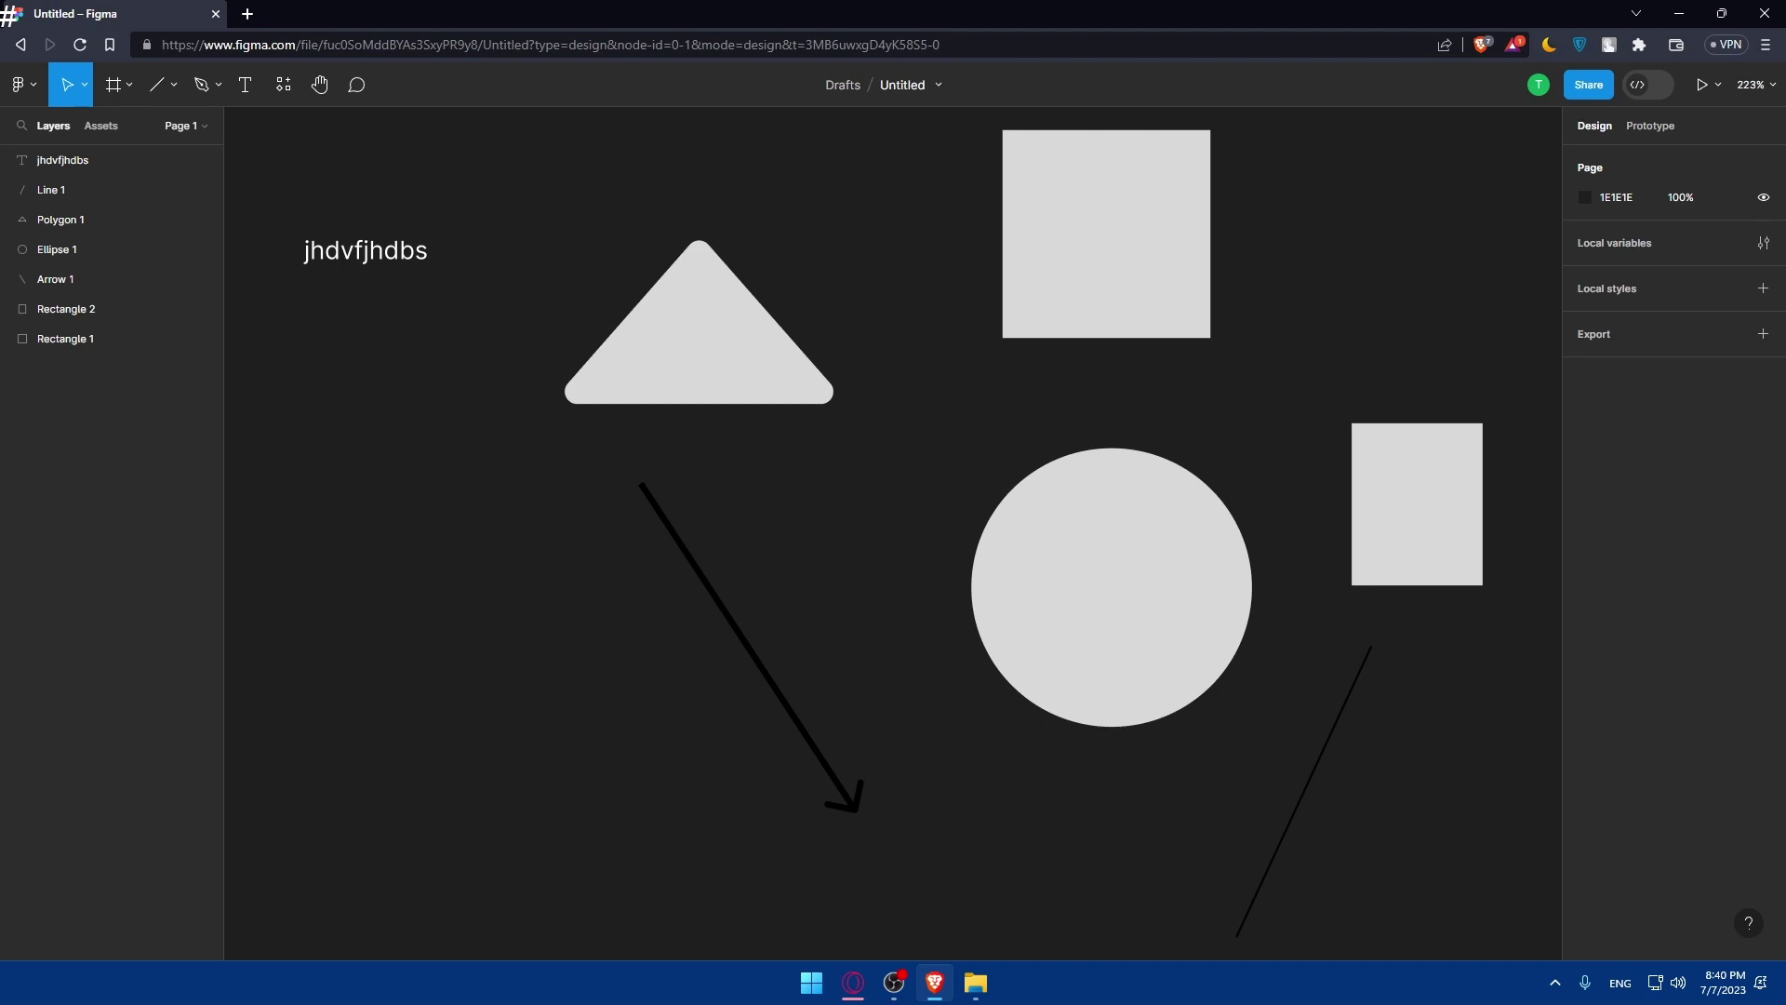
key("minus")
key("minus")
key("shift+1")
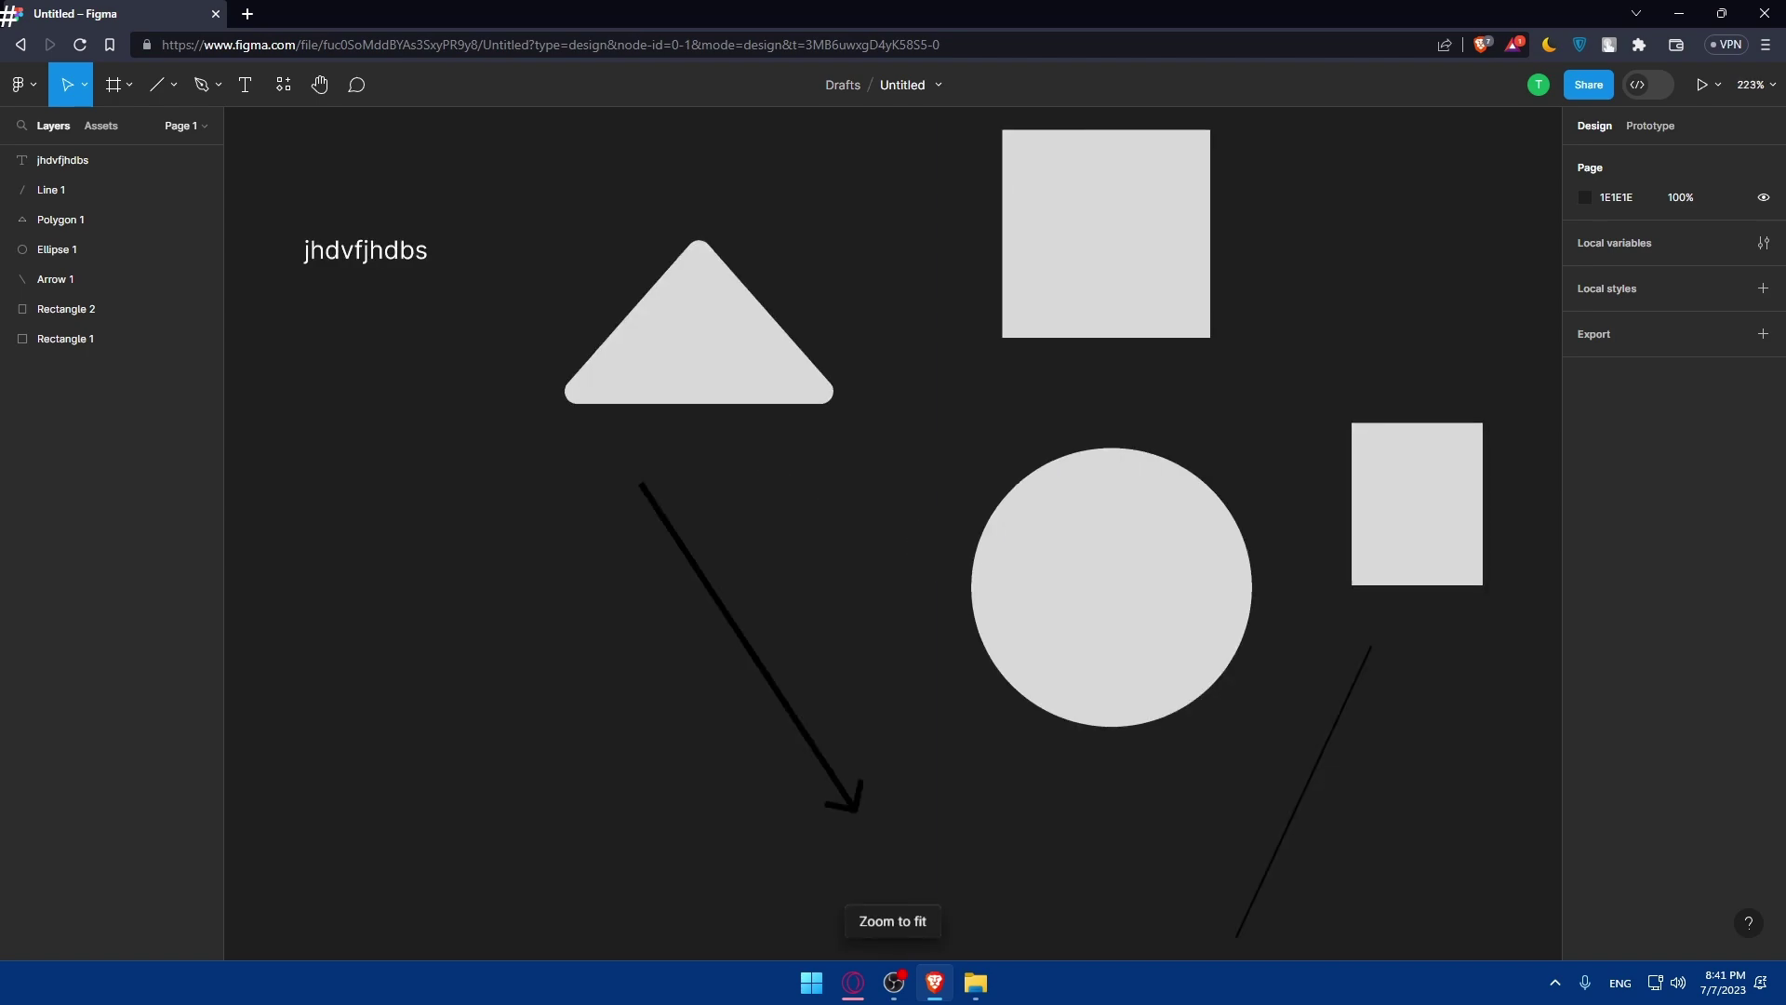
key("alt+Tab")
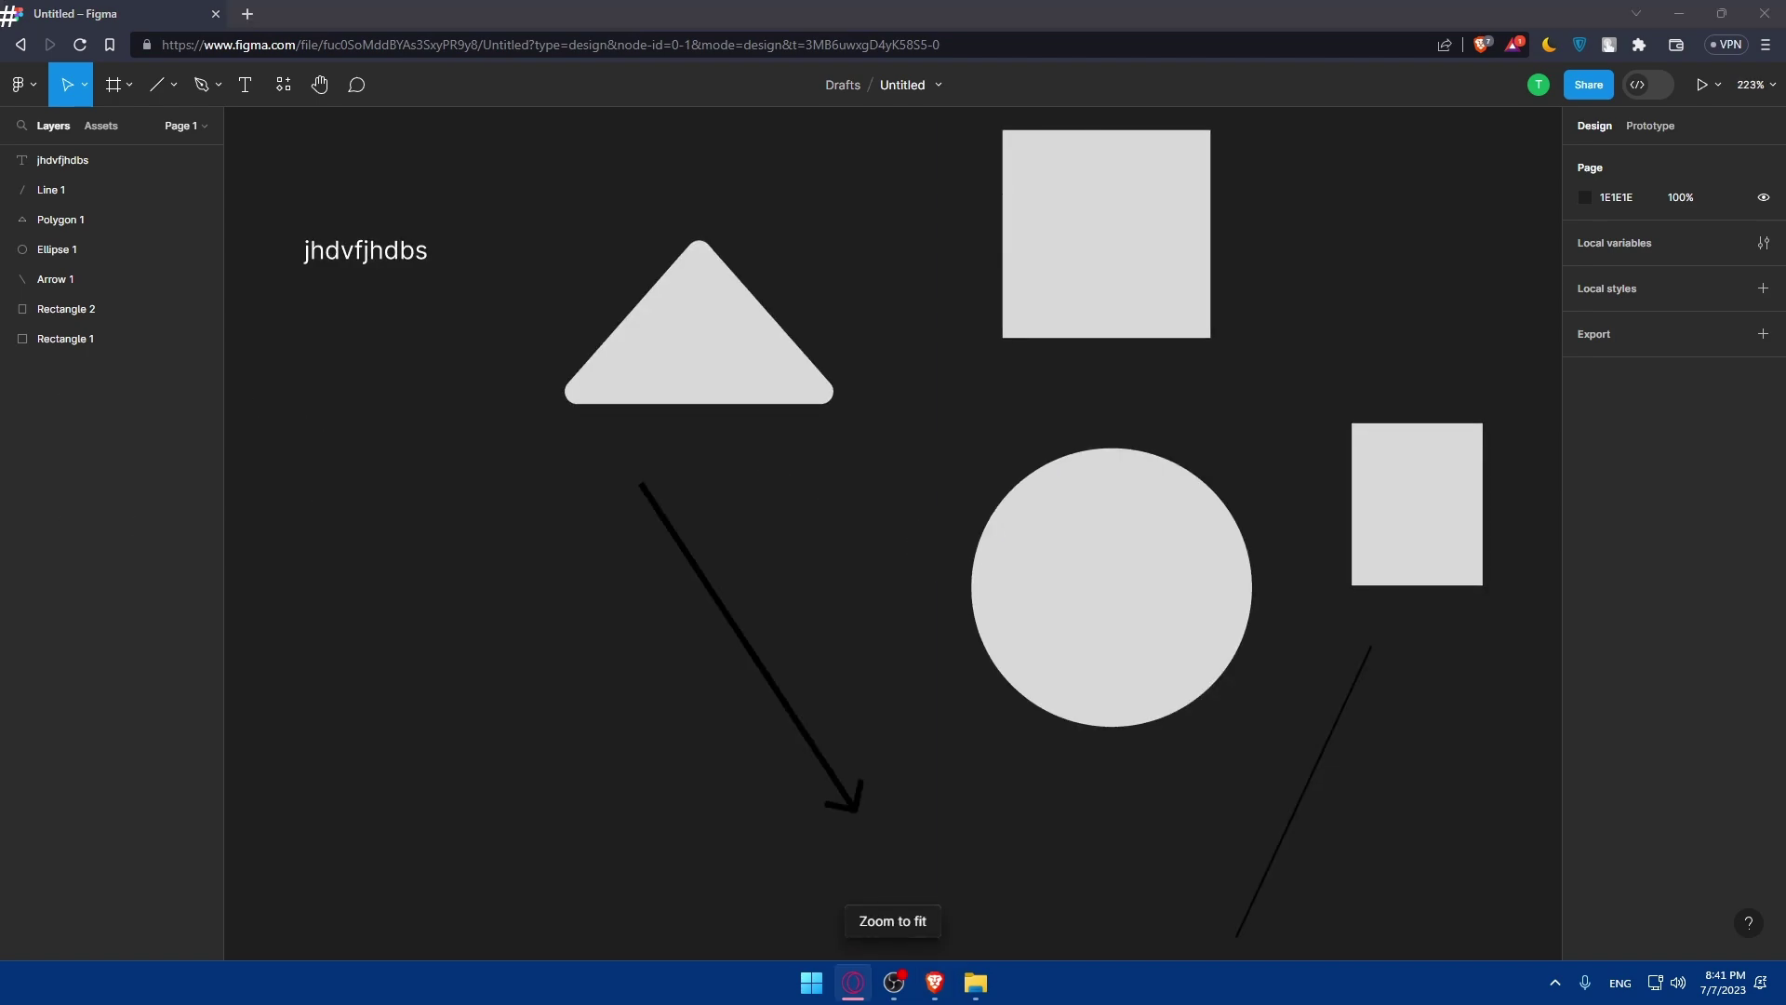